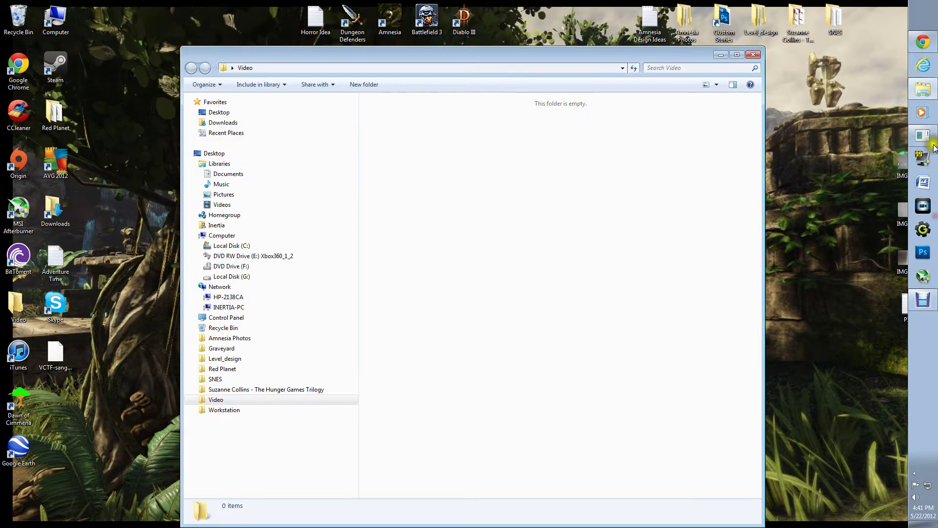
# Switch to the HPL Level Editor and turn on the ambient light in the perspective view of the mansion room
pyautogui.click(923, 136)
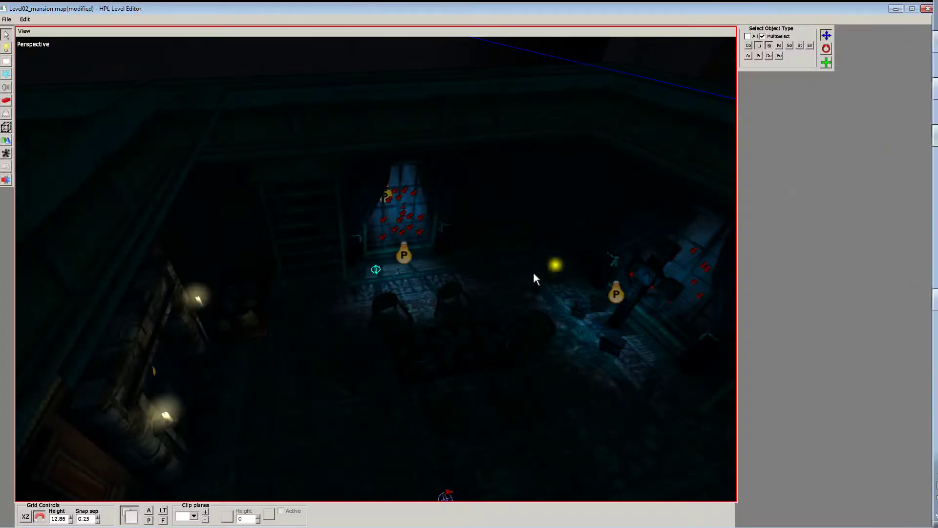
pyautogui.keyDown('alt'); pyautogui.moveTo(493, 204); pyautogui.dragTo(410, 198, button='middle'); pyautogui.keyUp('alt')
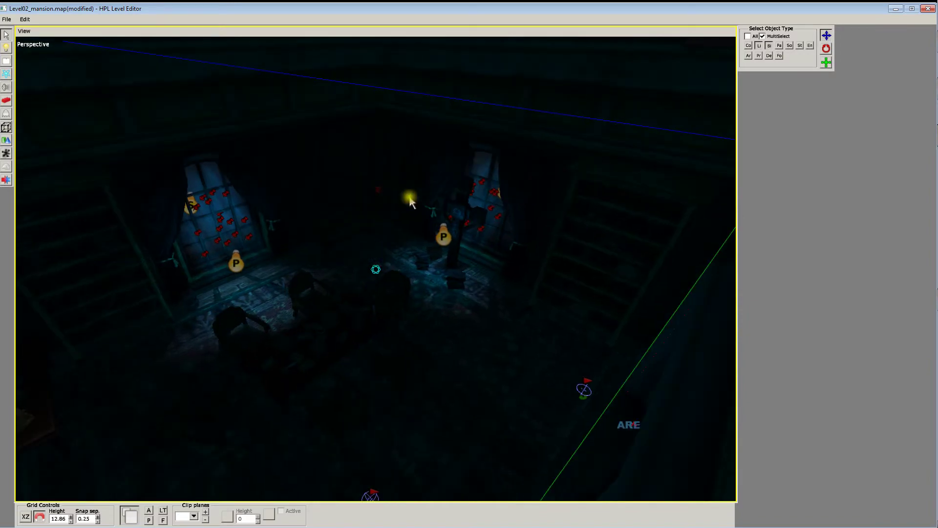
pyautogui.click(151, 512)
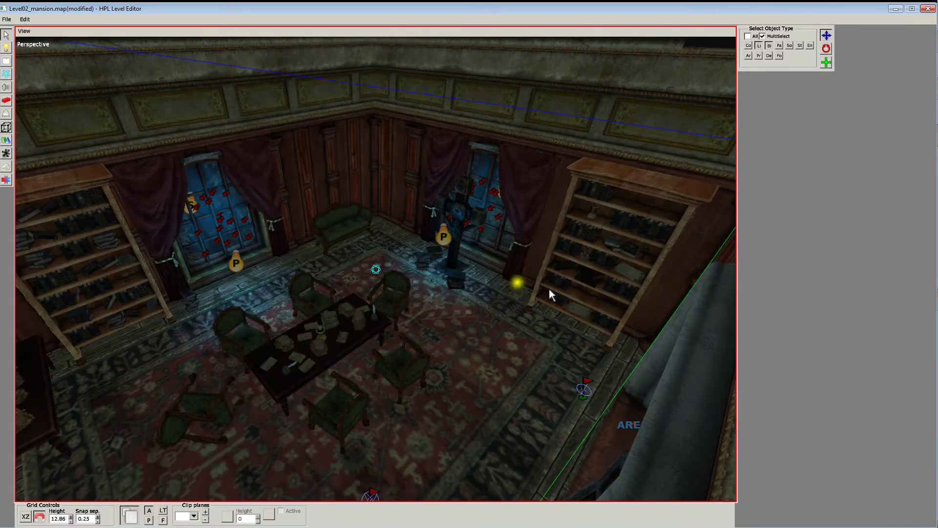
# Examine the room's furniture and lighting, selecting the existing box light by the fireplace and the spotlight at the window
pyautogui.press('super')
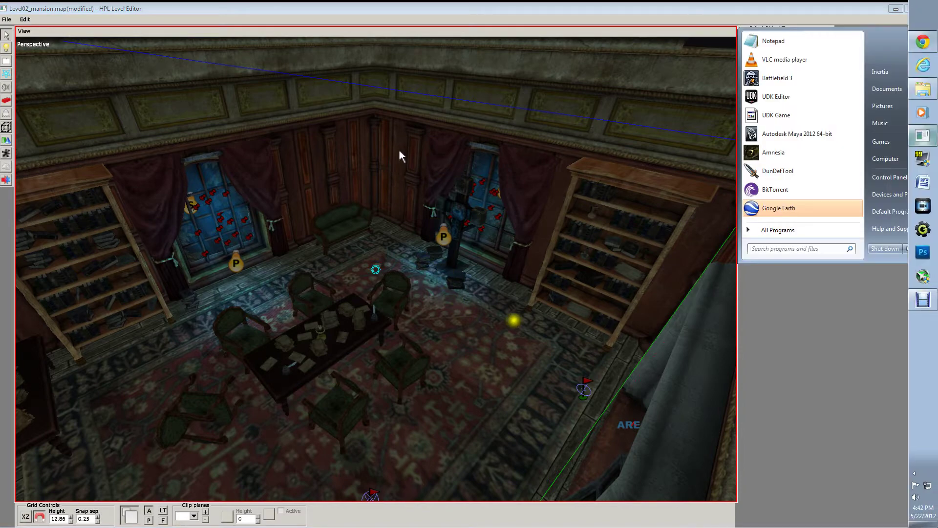
pyautogui.click(434, 253)
pyautogui.click(450, 255)
pyautogui.keyDown('alt'); pyautogui.moveTo(281, 218); pyautogui.dragTo(367, 250, button='middle'); pyautogui.keyUp('alt')
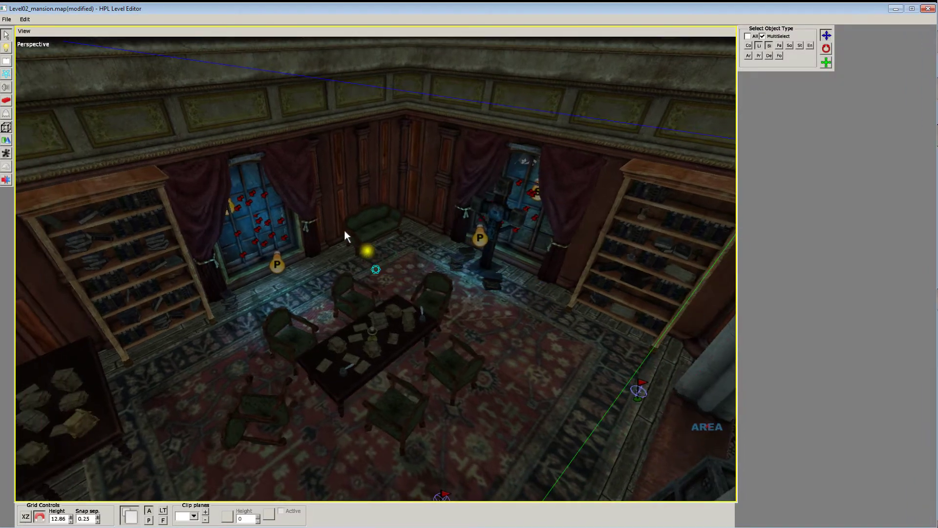
pyautogui.scroll(4, 409, 321)
pyautogui.moveTo(409, 321); pyautogui.dragTo(352, 309, button='middle')
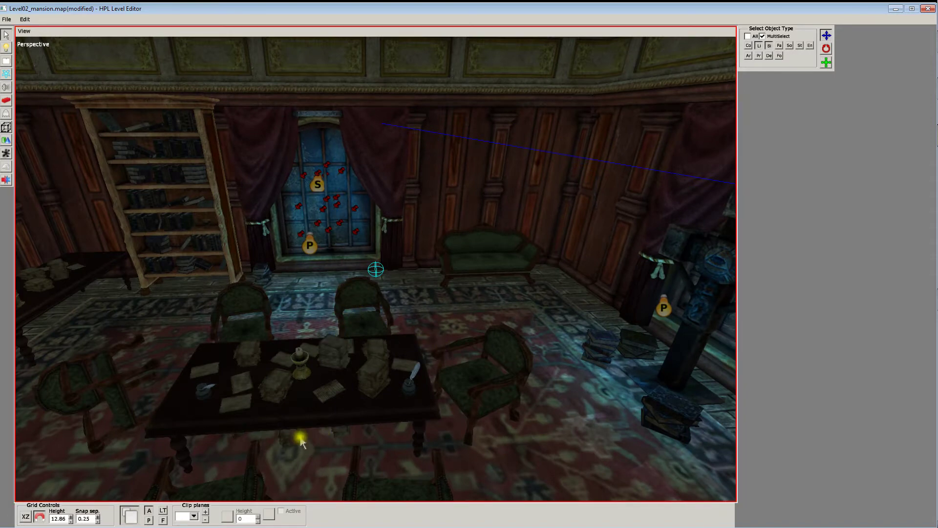
pyautogui.moveTo(366, 286); pyautogui.dragTo(305, 242, button='middle')
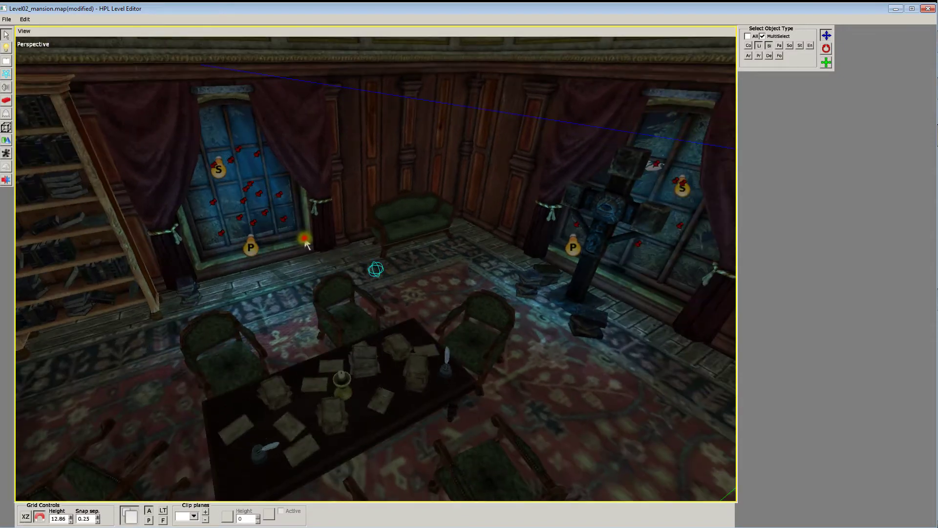
pyautogui.click(306, 245)
pyautogui.moveTo(471, 328)
pyautogui.mouseDown(button='middle')
pyautogui.moveTo(389, 365)
pyautogui.moveTo(271, 341)
pyautogui.moveTo(130, 228)
pyautogui.moveTo(339, 295)
pyautogui.moveTo(344, 227)
pyautogui.moveTo(304, 367)
pyautogui.moveTo(528, 405)
pyautogui.mouseUp(button='middle')
pyautogui.click(171, 234)
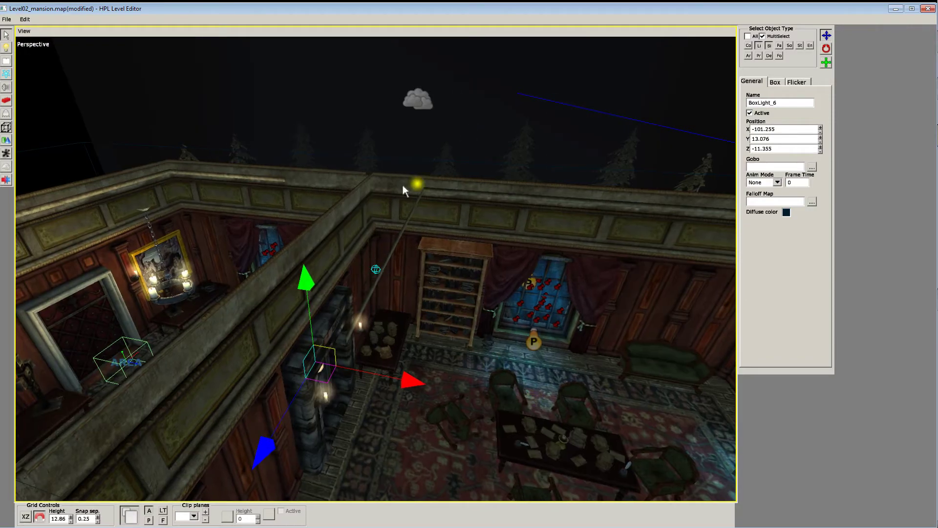
pyautogui.moveTo(648, 307); pyautogui.dragTo(327, 253, button='middle')
pyautogui.click(324, 245)
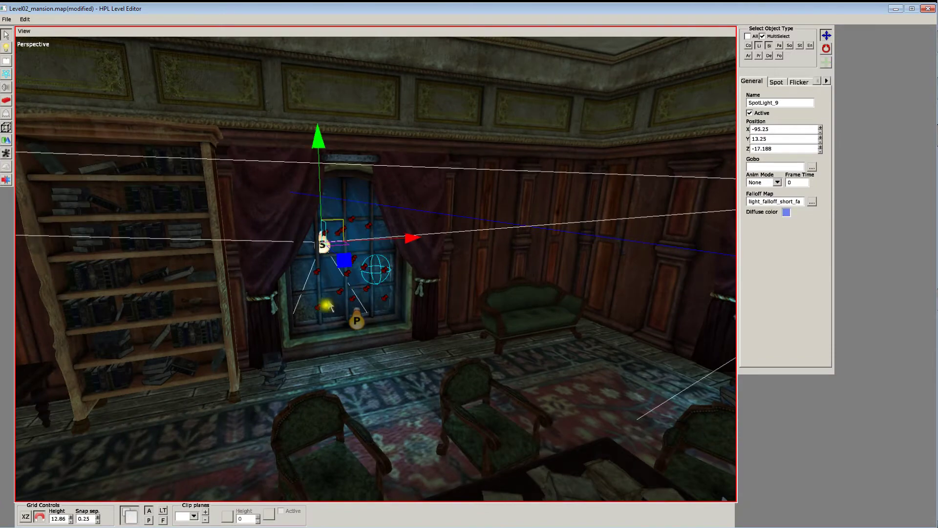
# Turn off the ambient light and inspect how the window lights fall across the dark room's floor
pyautogui.click(144, 515)
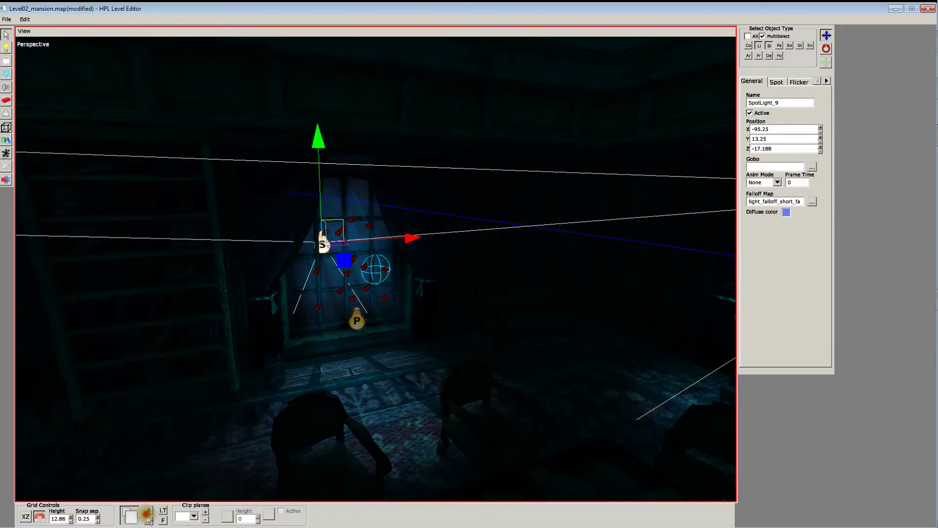
pyautogui.moveTo(245, 362); pyautogui.dragTo(250, 337, button='middle')
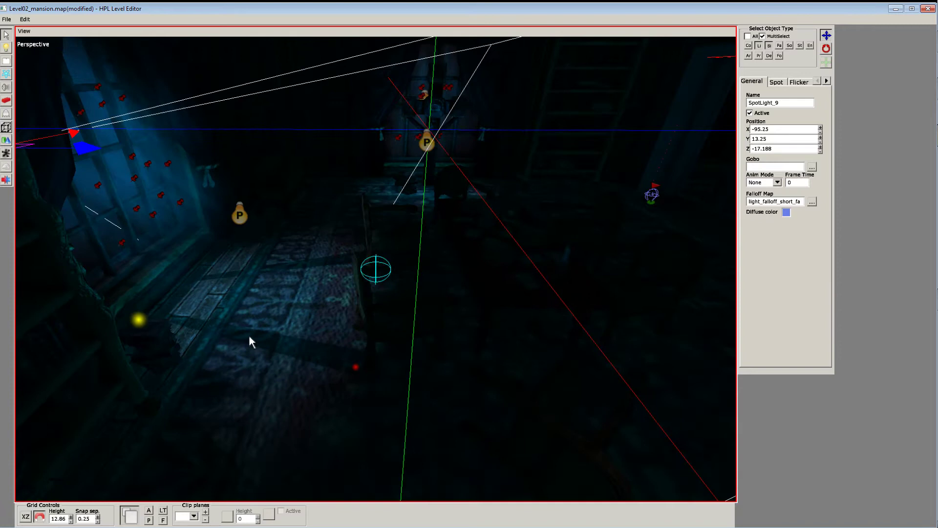
pyautogui.moveTo(308, 331); pyautogui.dragTo(390, 294, button='middle')
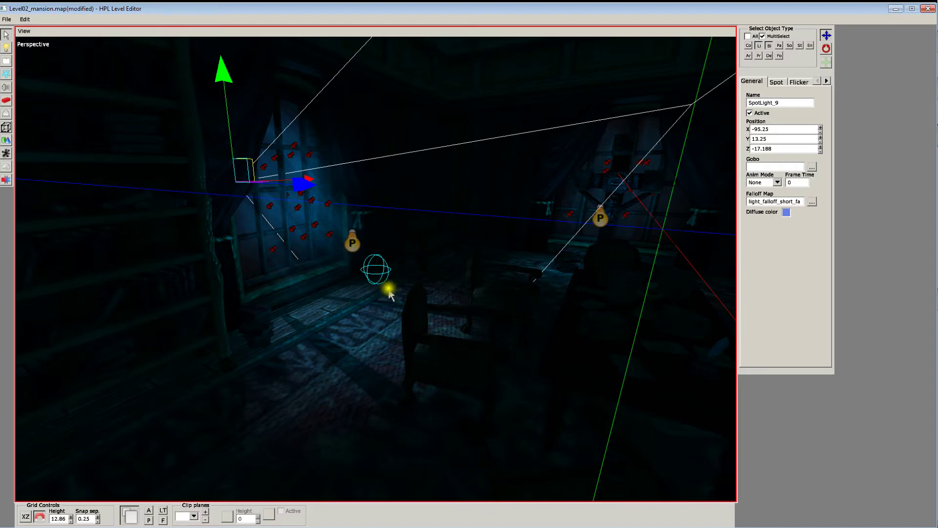
pyautogui.moveTo(395, 268); pyautogui.dragTo(297, 325, button='middle')
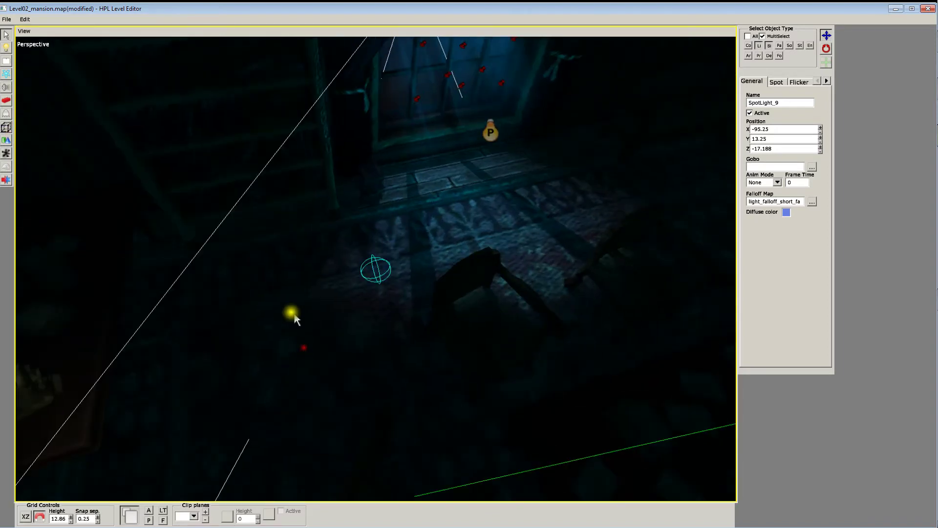
pyautogui.scroll(-5, 294, 315)
pyautogui.keyDown('alt'); pyautogui.moveTo(296, 317); pyautogui.dragTo(219, 327); pyautogui.keyUp('alt')
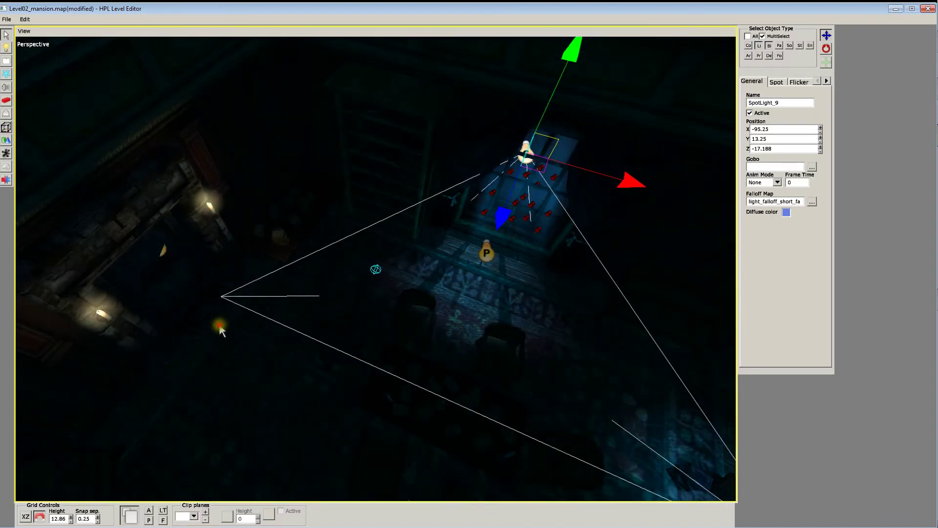
pyautogui.moveTo(221, 331)
pyautogui.mouseDown(button='middle')
pyautogui.moveTo(217, 268)
pyautogui.moveTo(219, 313)
pyautogui.mouseUp(button='middle')
# Move the room's existing box light along the Z axis to -35, outside the building
pyautogui.click(204, 256)
pyautogui.scroll(-1, 250, 437)
pyautogui.keyDown('alt'); pyautogui.moveTo(251, 437); pyautogui.dragTo(284, 341); pyautogui.keyUp('alt')
pyautogui.moveTo(285, 345); pyautogui.dragTo(229, 286, button='middle')
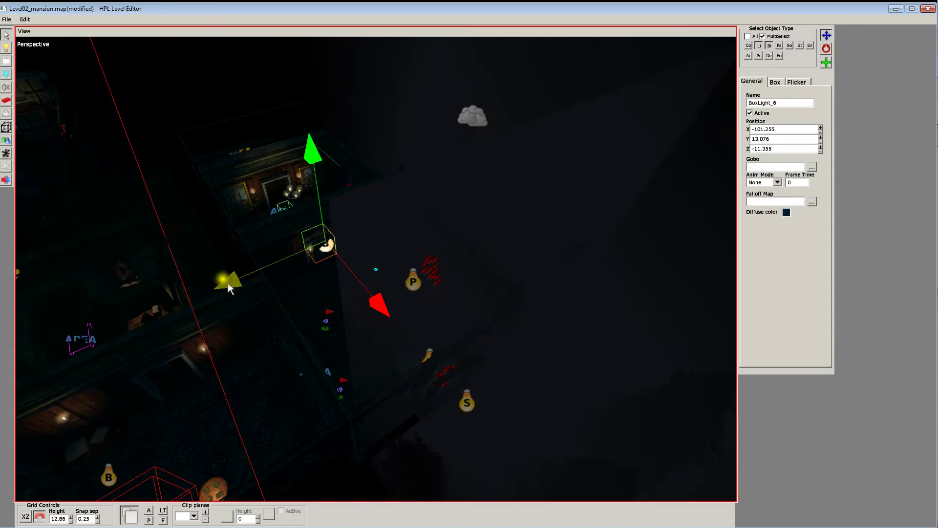
pyautogui.moveTo(230, 287); pyautogui.dragTo(518, 239)
pyautogui.scroll(6, 447, 283)
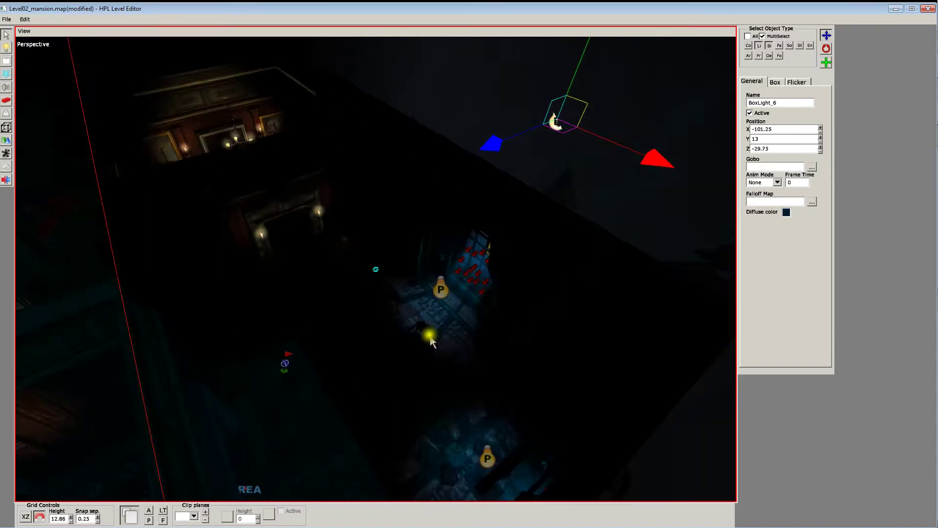
pyautogui.moveTo(440, 349); pyautogui.dragTo(549, 230, button='middle')
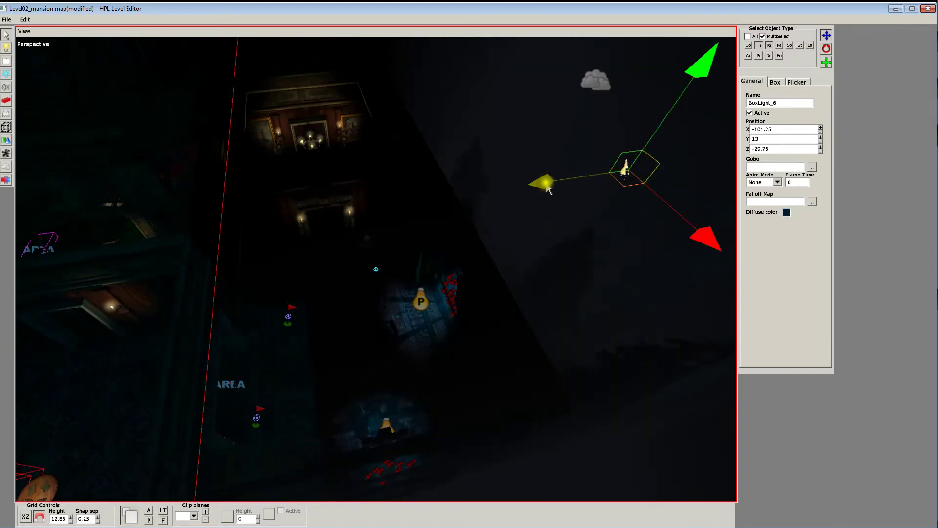
pyautogui.moveTo(548, 189); pyautogui.dragTo(583, 273)
pyautogui.moveTo(330, 304); pyautogui.dragTo(370, 312, button='middle')
pyautogui.scroll(3, 390, 320)
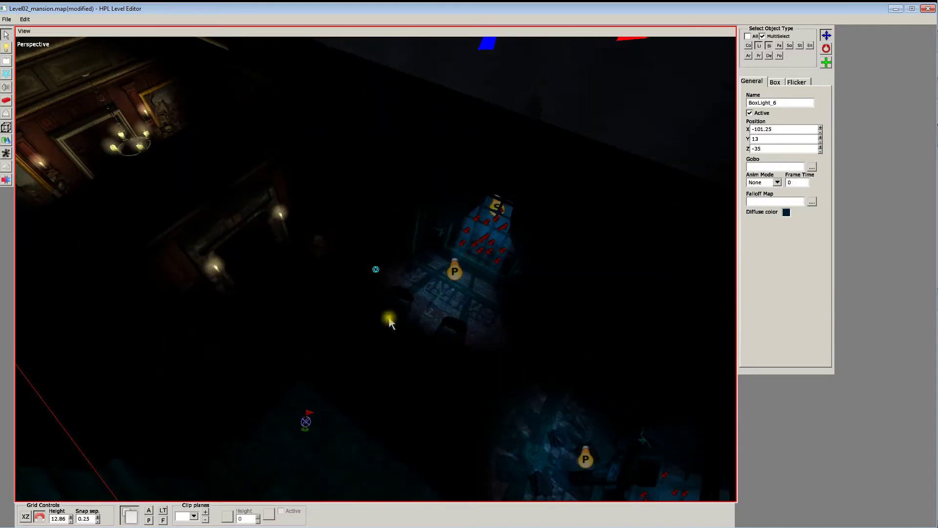
# Place a new BoxLight in front of the fireplace and shift it along the X axis to -99.5
pyautogui.click(6, 49)
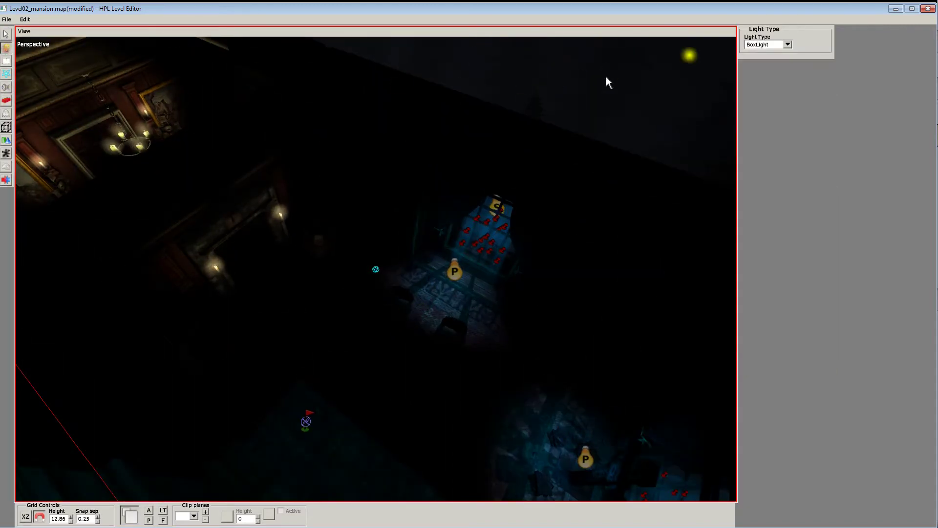
pyautogui.click(788, 45)
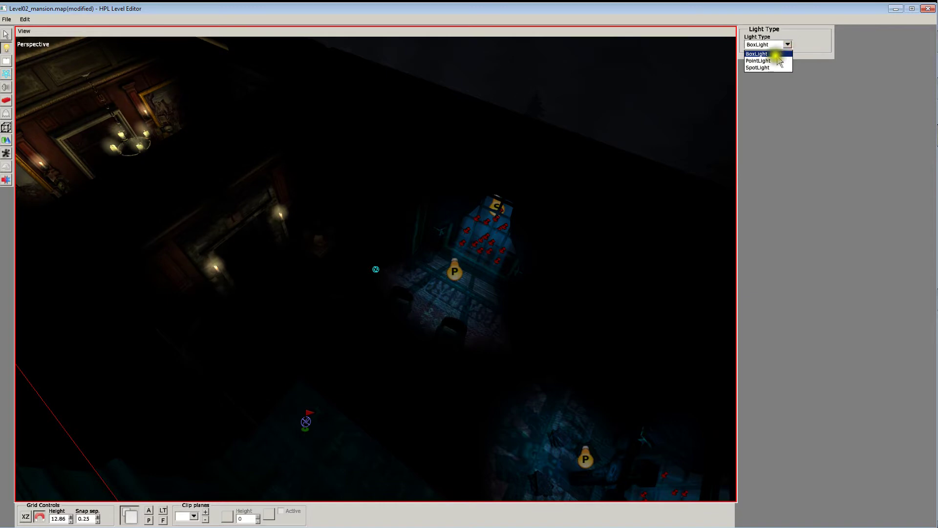
pyautogui.click(769, 54)
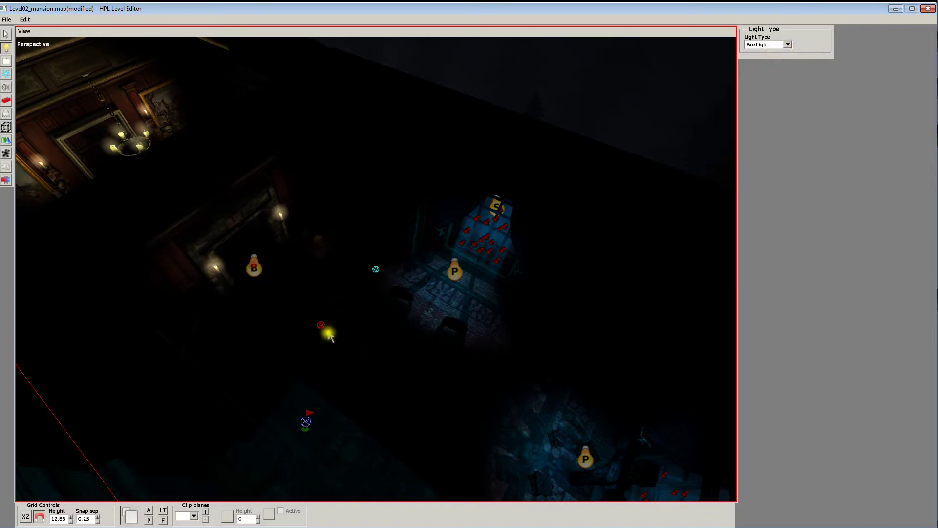
pyautogui.click(6, 35)
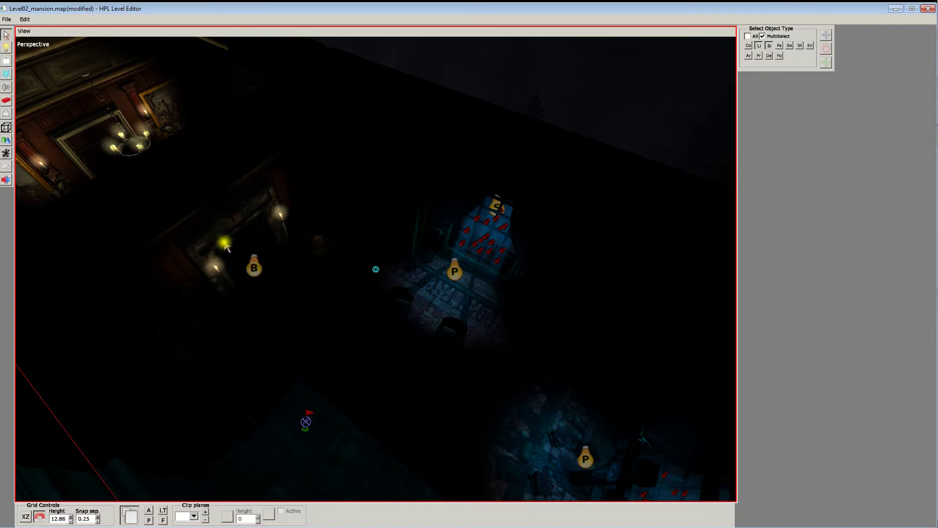
pyautogui.click(258, 270)
pyautogui.keyDown('alt'); pyautogui.moveTo(356, 341); pyautogui.dragTo(381, 244); pyautogui.keyUp('alt')
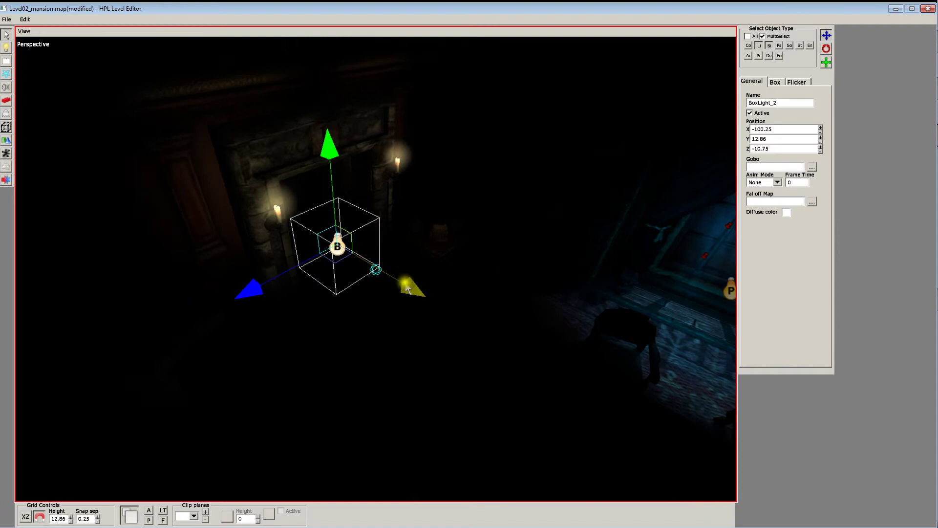
pyautogui.moveTo(408, 289); pyautogui.dragTo(471, 325)
# Scale the new box light uniformly to a size of 3.75 on all axes and check its box settings
pyautogui.press('r')
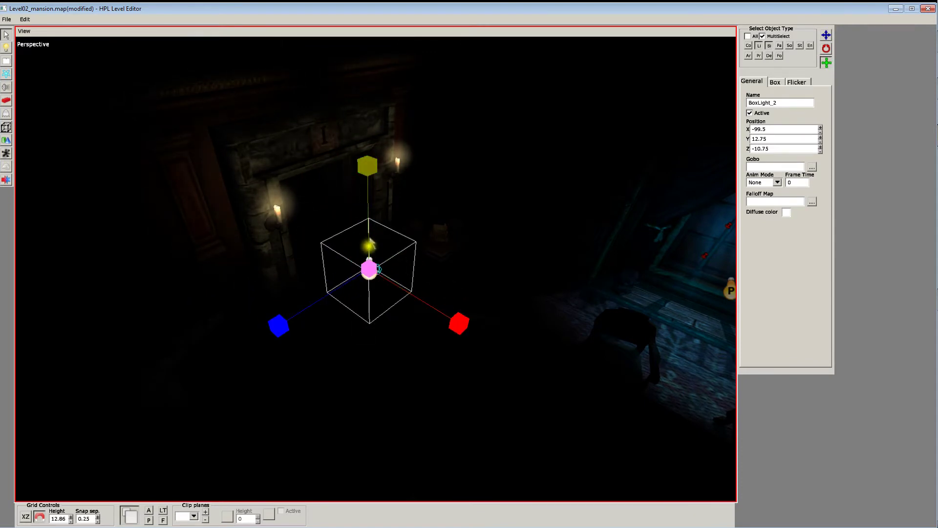
pyautogui.moveTo(381, 262); pyautogui.dragTo(503, 255)
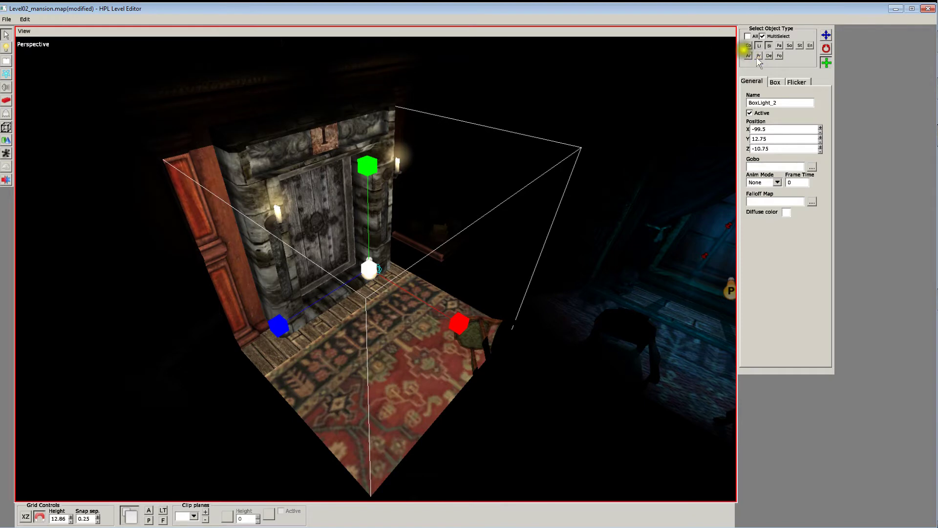
pyautogui.click(775, 82)
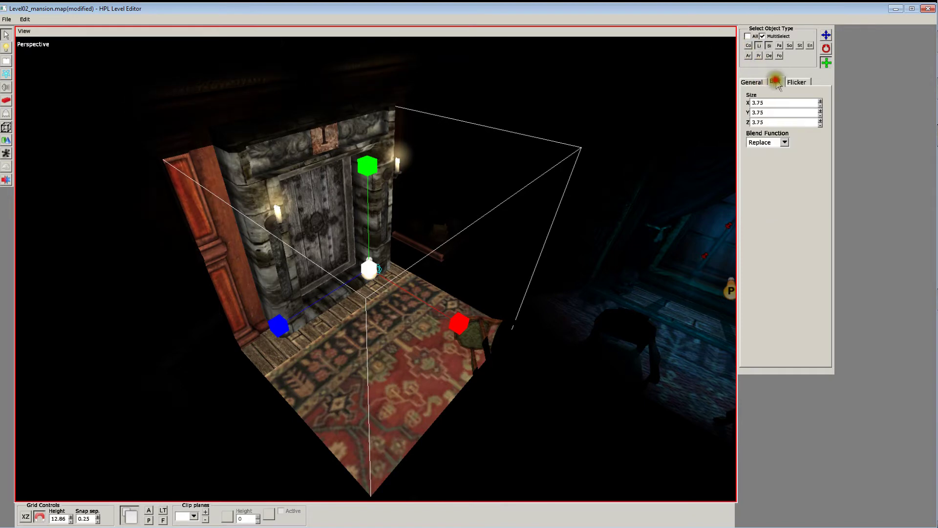
pyautogui.click(759, 82)
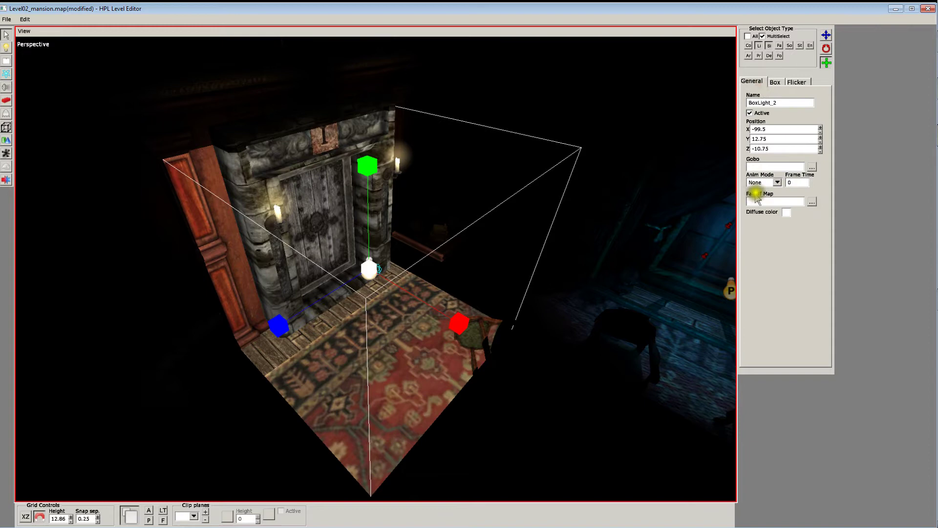
# Set the new box light's diffuse color to a dark blue with R 0, B 0.19, A 1 and a slight amount of green
pyautogui.click(787, 212)
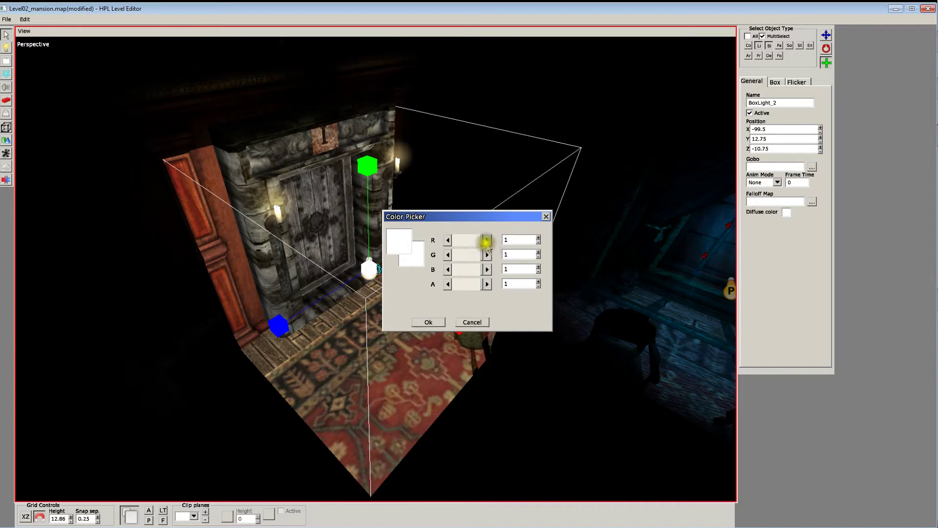
pyautogui.moveTo(482, 244); pyautogui.dragTo(443, 272)
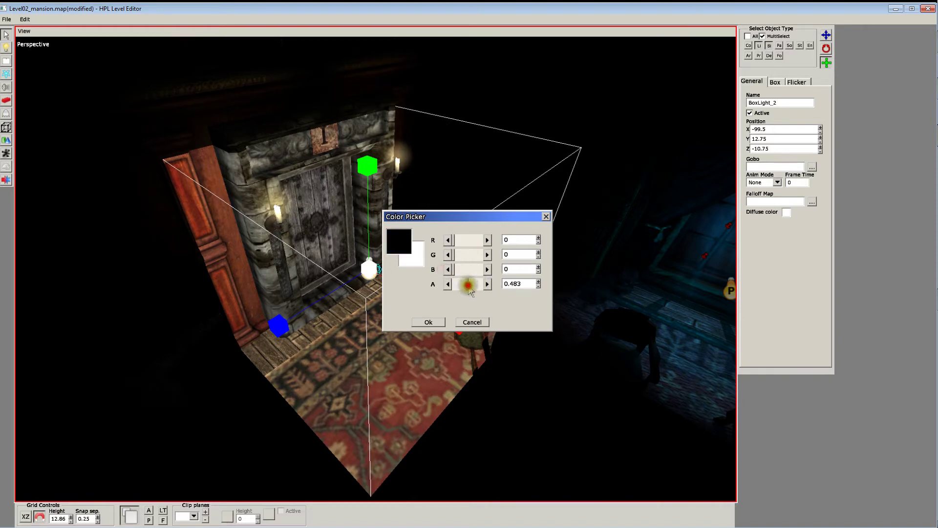
pyautogui.click(462, 270)
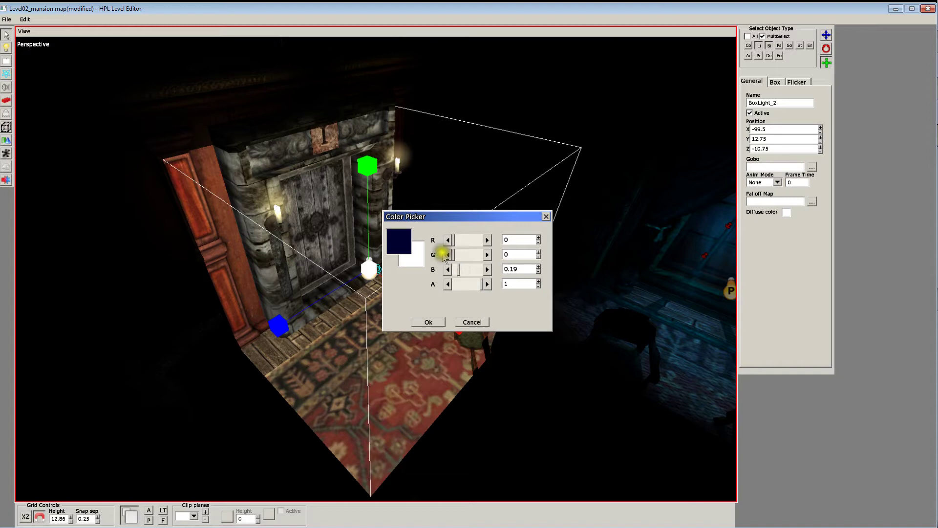
pyautogui.moveTo(452, 254); pyautogui.dragTo(456, 256)
pyautogui.click(428, 323)
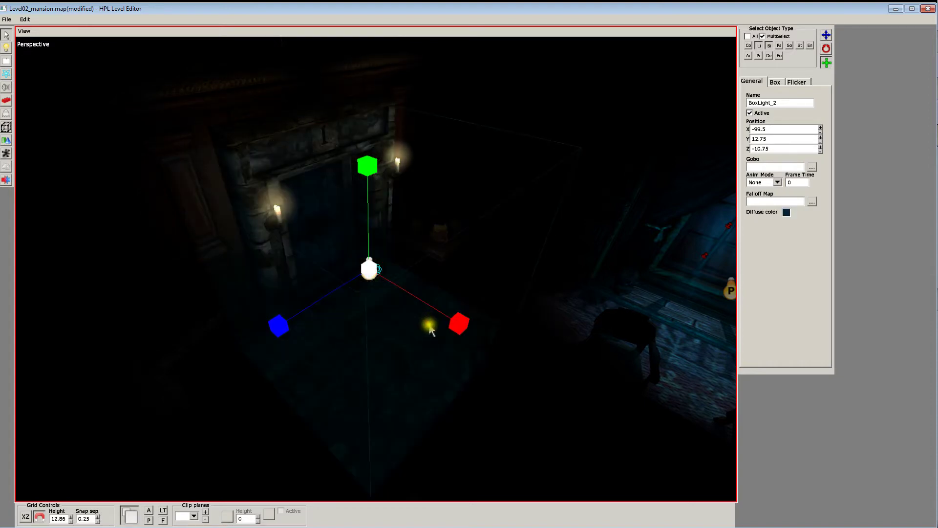
# Stretch the new box light along the X and Z axes to widen it across the room
pyautogui.scroll(5, 424, 317)
pyautogui.moveTo(409, 364)
pyautogui.keyDown('alt'); pyautogui.mouseDown()
pyautogui.moveTo(469, 376)
pyautogui.moveTo(391, 371)
pyautogui.moveTo(391, 353)
pyautogui.moveTo(400, 358)
pyautogui.mouseUp(); pyautogui.keyUp('alt')
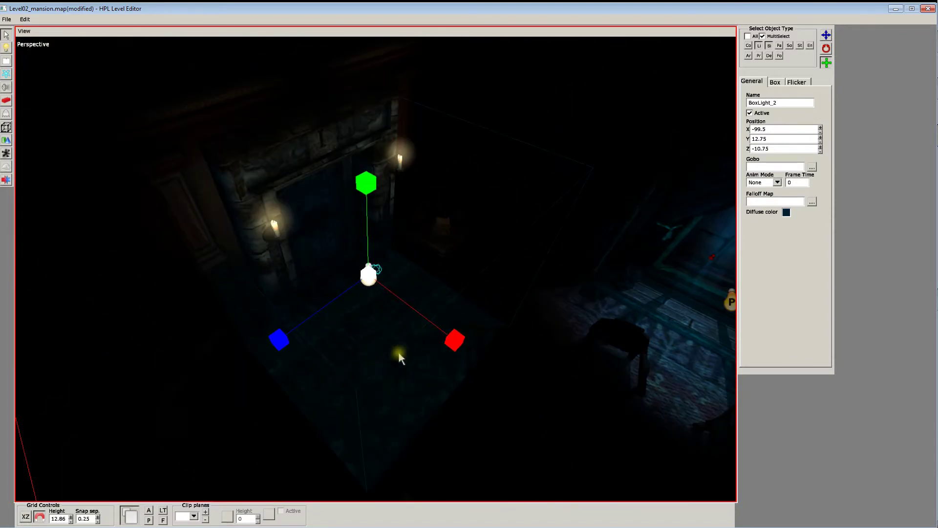
pyautogui.scroll(-5, 398, 353)
pyautogui.keyDown('alt'); pyautogui.moveTo(421, 284); pyautogui.dragTo(410, 335); pyautogui.keyUp('alt')
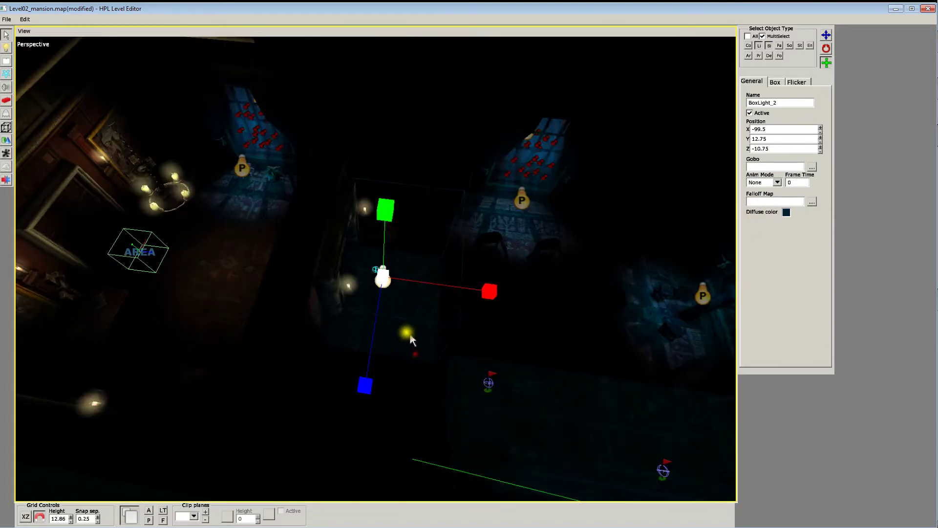
pyautogui.scroll(-5, 410, 336)
pyautogui.moveTo(483, 294); pyautogui.dragTo(501, 315)
pyautogui.moveTo(355, 378); pyautogui.dragTo(343, 434)
# Stretch the new box light along the Y axis and shift it along the Z axis to -11
pyautogui.keyDown('alt'); pyautogui.moveTo(499, 324); pyautogui.dragTo(343, 213); pyautogui.keyUp('alt')
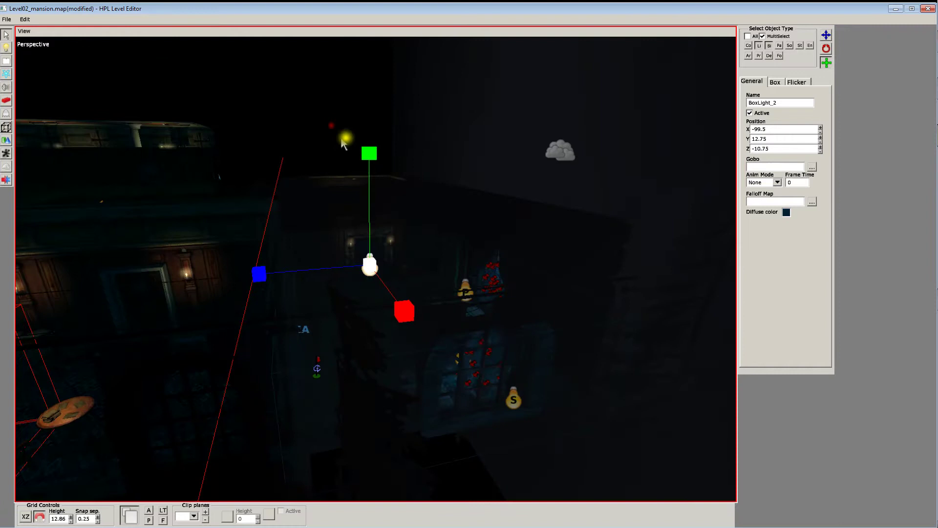
pyautogui.moveTo(367, 148); pyautogui.dragTo(359, 76)
pyautogui.keyDown('alt'); pyautogui.moveTo(362, 128); pyautogui.dragTo(346, 230); pyautogui.keyUp('alt')
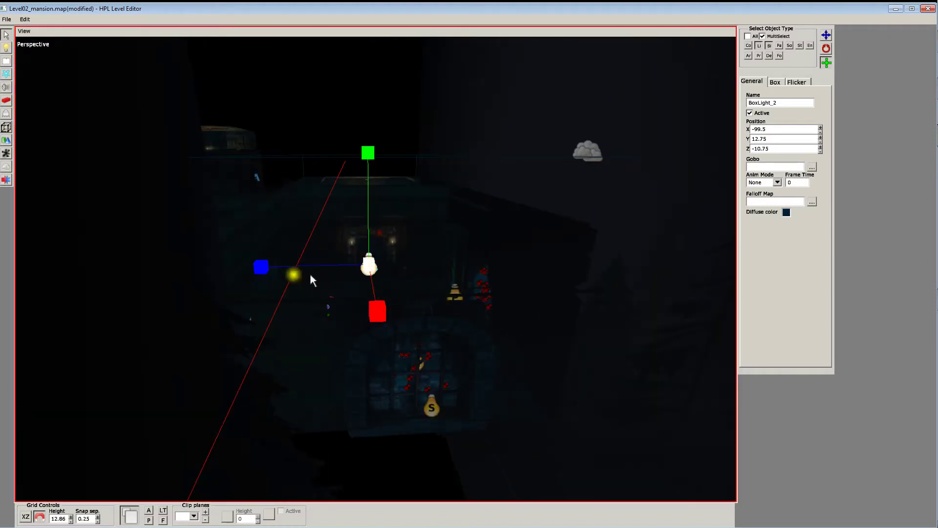
pyautogui.moveTo(258, 268)
pyautogui.mouseDown()
pyautogui.moveTo(238, 266)
pyautogui.moveTo(290, 275)
pyautogui.moveTo(247, 264)
pyautogui.mouseUp()
pyautogui.press('w')
pyautogui.click(368, 267)
pyautogui.press('w')
pyautogui.press('e')
pyautogui.keyDown('alt'); pyautogui.moveTo(466, 306); pyautogui.dragTo(415, 279); pyautogui.keyUp('alt')
# Select the original box light outside the building and move it back into the room along the Z axis to -11
pyautogui.scroll(8, 429, 321)
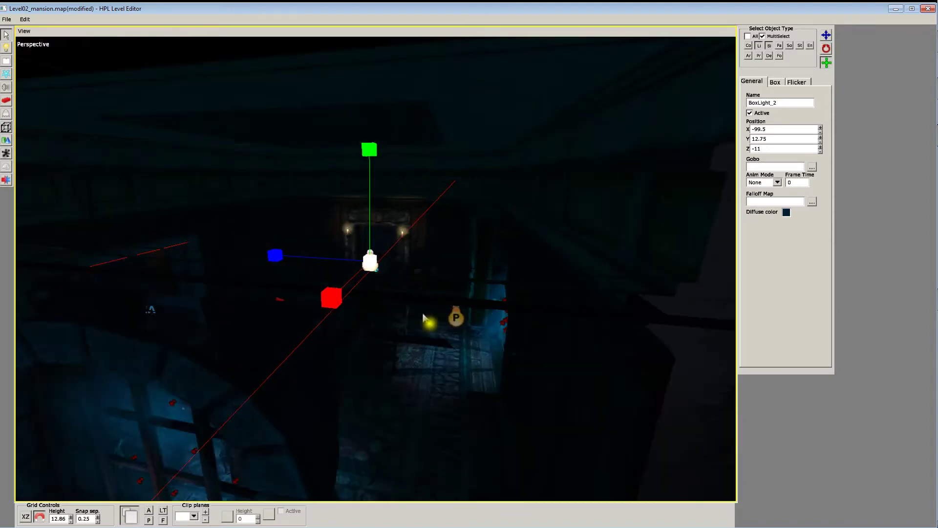
pyautogui.keyDown('alt'); pyautogui.moveTo(357, 296); pyautogui.dragTo(392, 304); pyautogui.keyUp('alt')
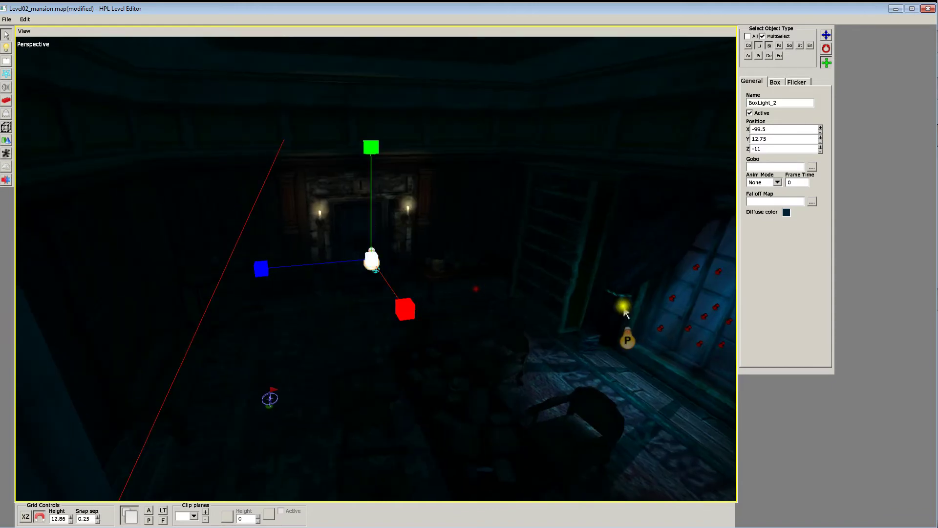
pyautogui.keyDown('alt'); pyautogui.moveTo(622, 308); pyautogui.dragTo(482, 264, button='middle'); pyautogui.keyUp('alt')
pyautogui.scroll(-8, 389, 264)
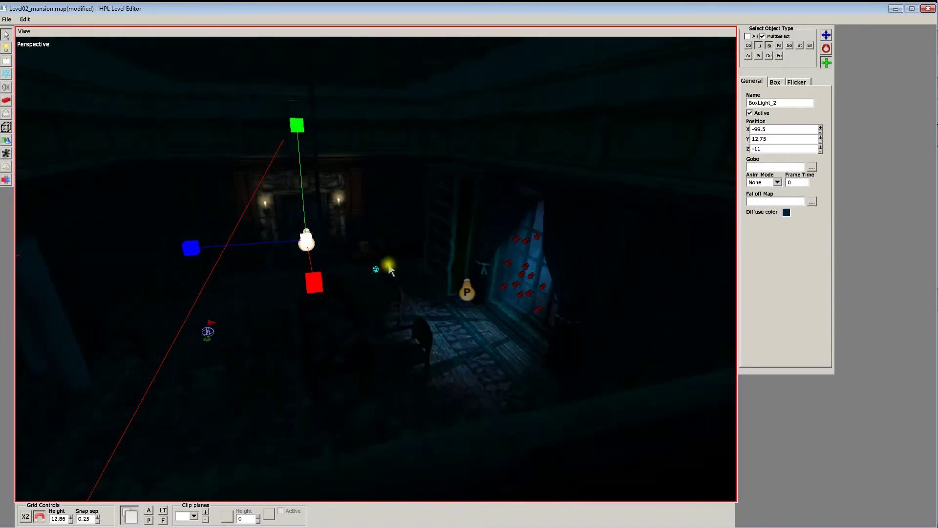
pyautogui.click(394, 265)
pyautogui.keyDown('alt'); pyautogui.moveTo(396, 270); pyautogui.dragTo(454, 197); pyautogui.keyUp('alt')
pyautogui.click(453, 198)
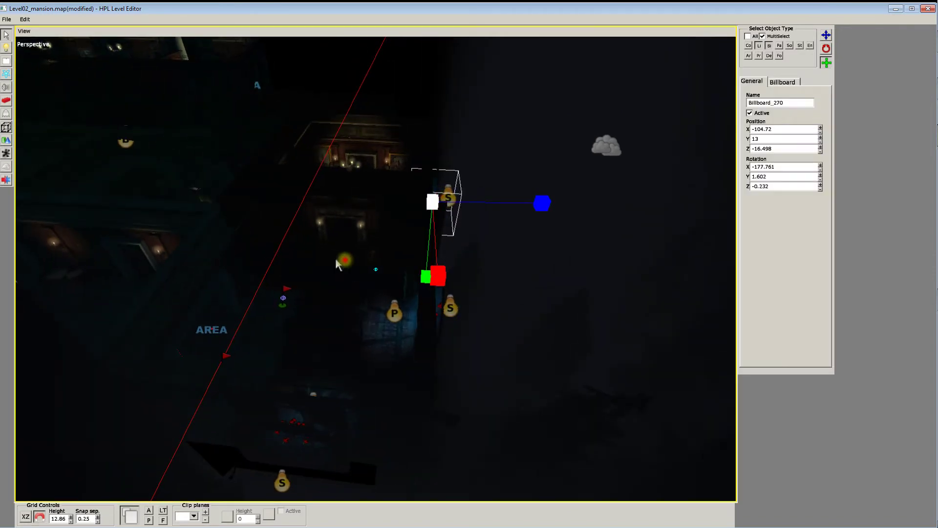
pyautogui.keyDown('alt'); pyautogui.moveTo(335, 257); pyautogui.dragTo(393, 252); pyautogui.keyUp('alt')
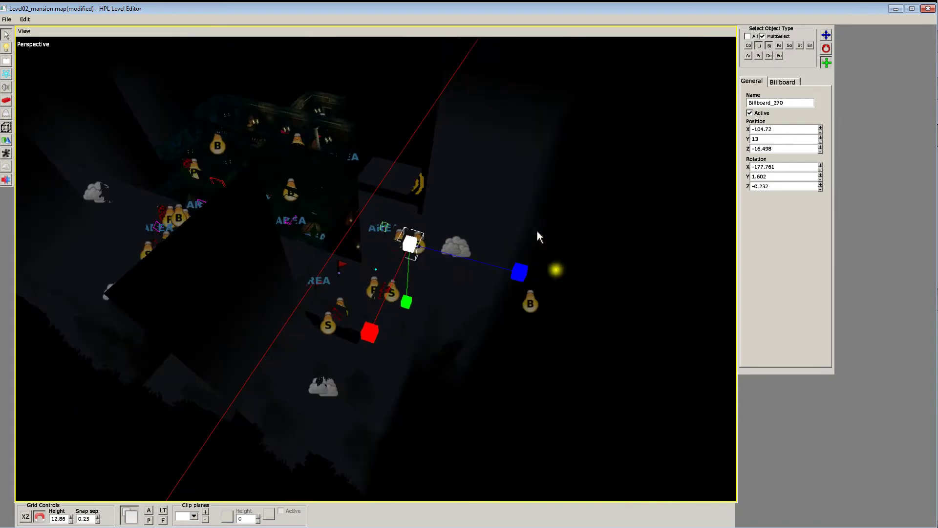
pyautogui.click(531, 303)
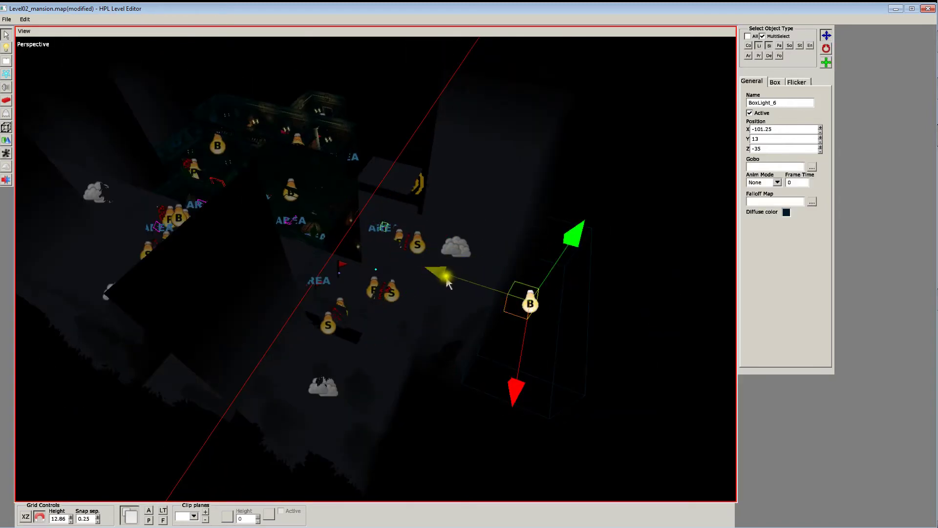
pyautogui.moveTo(449, 285); pyautogui.dragTo(270, 217)
# Examine the restored lighting around the window beside the bookcase with nothing selected
pyautogui.scroll(8, 408, 324)
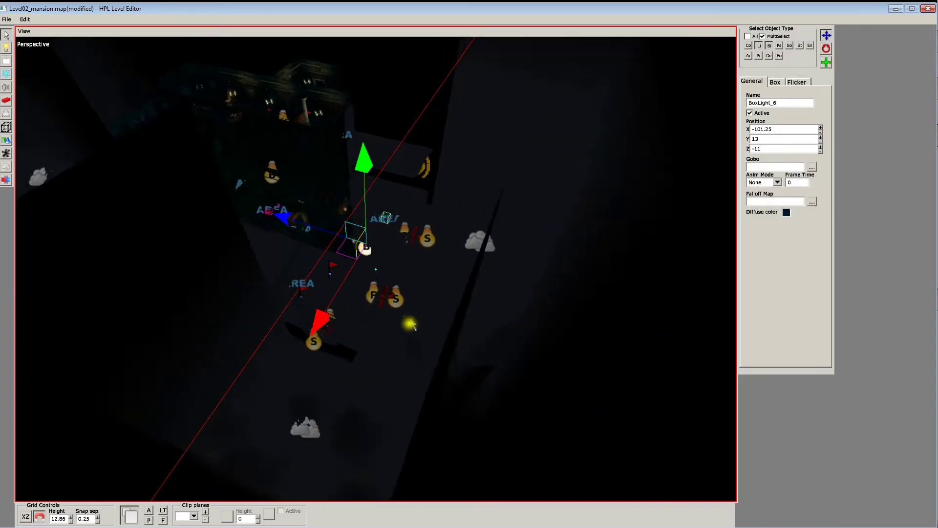
pyautogui.keyDown('alt'); pyautogui.moveTo(350, 304); pyautogui.dragTo(411, 323); pyautogui.keyUp('alt')
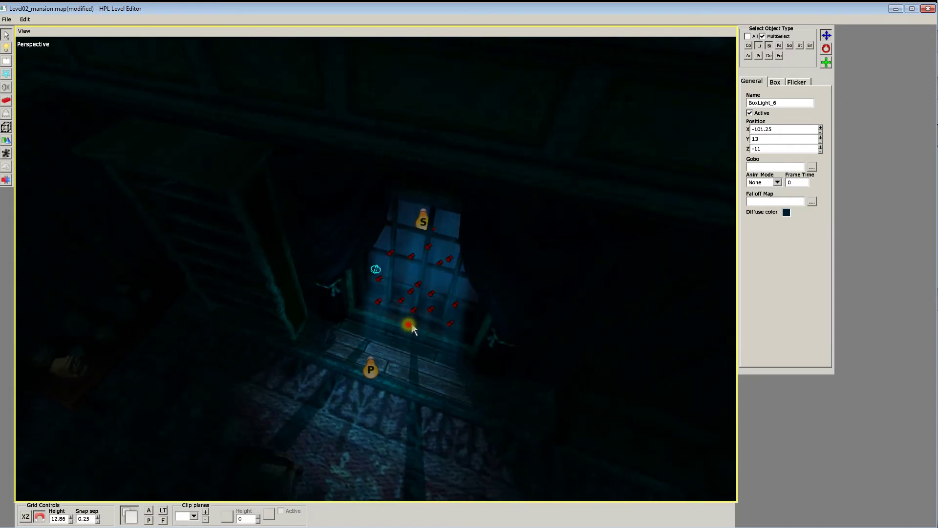
pyautogui.click(275, 338)
pyautogui.keyDown('alt'); pyautogui.moveTo(241, 400); pyautogui.dragTo(319, 309); pyautogui.keyUp('alt')
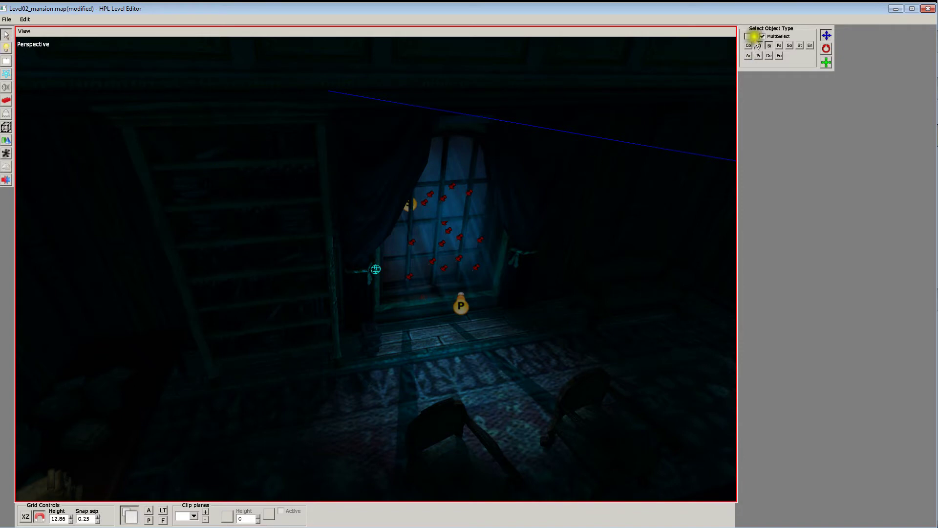
pyautogui.scroll(5, 548, 258)
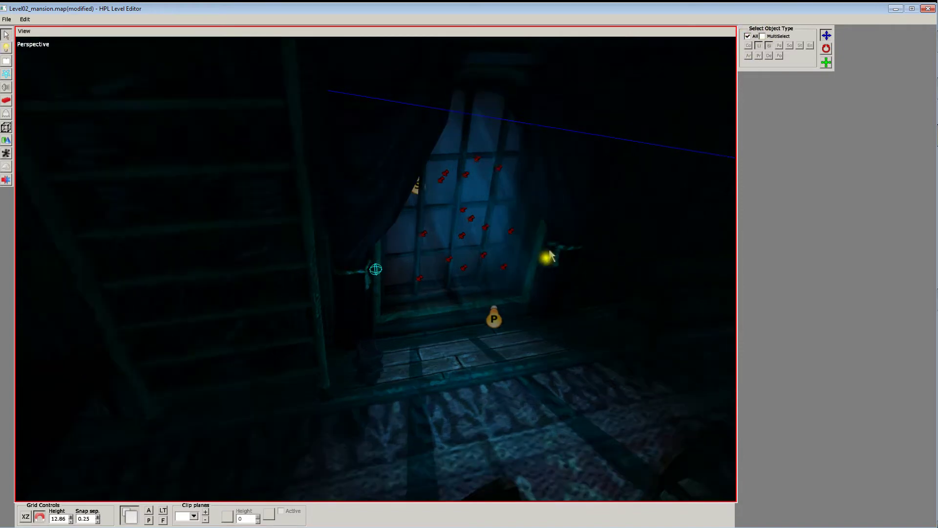
pyautogui.keyDown('alt'); pyautogui.moveTo(545, 269); pyautogui.dragTo(528, 264, button='middle'); pyautogui.keyUp('alt')
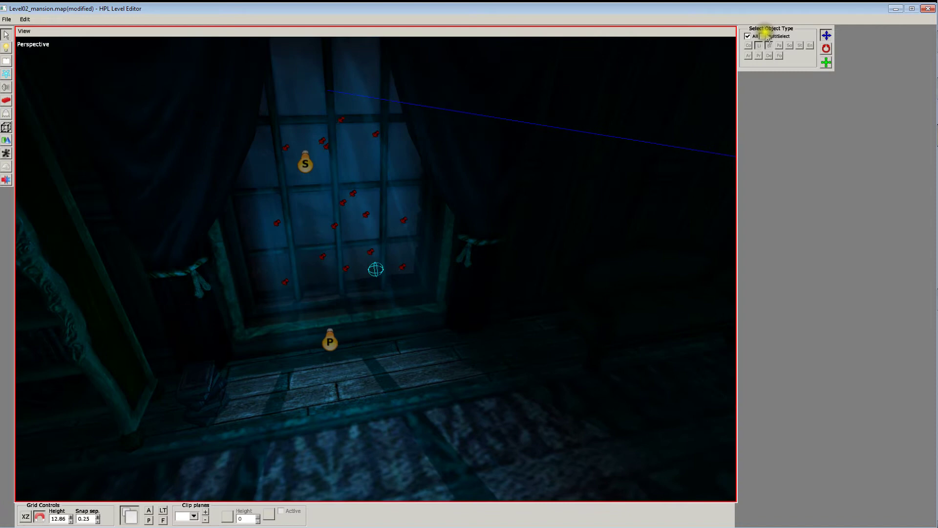
pyautogui.keyDown('alt'); pyautogui.moveTo(520, 277); pyautogui.dragTo(475, 288); pyautogui.keyUp('alt')
pyautogui.scroll(-5, 474, 283)
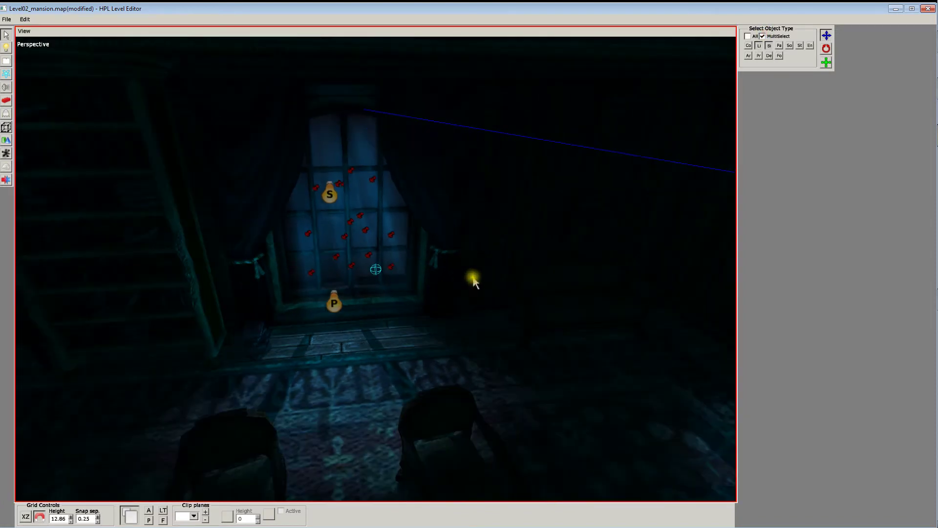
# Select the lights and billboards of the window beside the bookcase together and move them along the Z axis to outside the building
pyautogui.keyDown('alt'); pyautogui.moveTo(384, 190); pyautogui.dragTo(429, 341); pyautogui.keyUp('alt')
pyautogui.moveTo(439, 232); pyautogui.dragTo(592, 216)
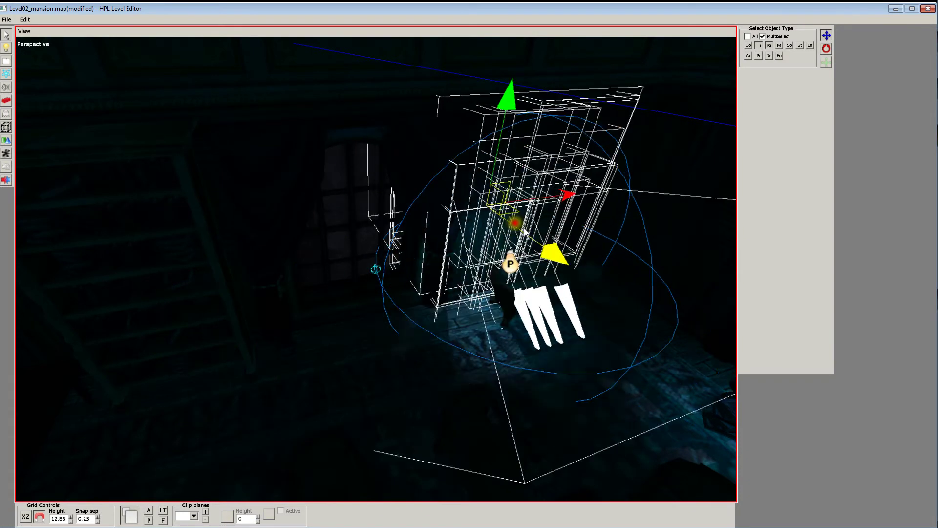
pyautogui.moveTo(524, 232); pyautogui.dragTo(303, 59)
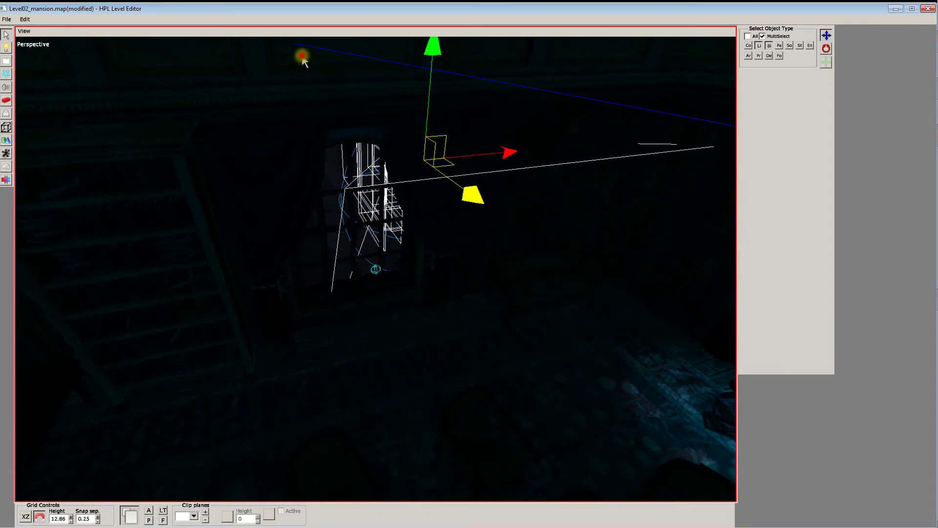
pyautogui.click(405, 312)
# Examine the point light and the window mesh at the other lit window, beside the stone cross
pyautogui.keyDown('alt'); pyautogui.moveTo(541, 314); pyautogui.dragTo(317, 269); pyautogui.keyUp('alt')
pyautogui.moveTo(468, 311)
pyautogui.keyDown('alt'); pyautogui.mouseDown()
pyautogui.moveTo(355, 263)
pyautogui.moveTo(318, 277)
pyautogui.moveTo(428, 272)
pyautogui.moveTo(332, 249)
pyautogui.moveTo(455, 236)
pyautogui.moveTo(334, 292)
pyautogui.moveTo(376, 308)
pyautogui.moveTo(356, 285)
pyautogui.moveTo(397, 381)
pyautogui.moveTo(436, 363)
pyautogui.moveTo(340, 300)
pyautogui.moveTo(428, 335)
pyautogui.moveTo(415, 240)
pyautogui.moveTo(324, 201)
pyautogui.moveTo(370, 284)
pyautogui.moveTo(331, 303)
pyautogui.mouseUp(); pyautogui.keyUp('alt')
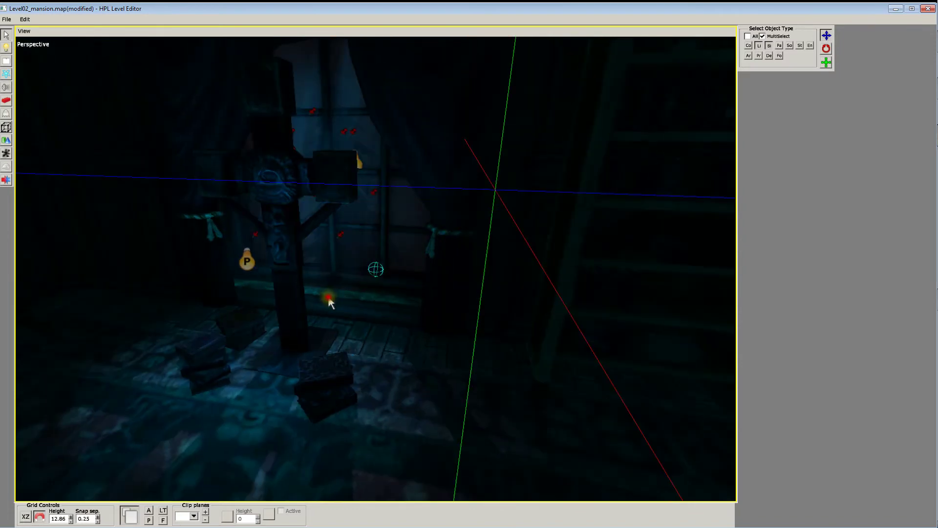
pyautogui.click(247, 266)
pyautogui.keyDown('alt'); pyautogui.moveTo(235, 383); pyautogui.dragTo(385, 327); pyautogui.keyUp('alt')
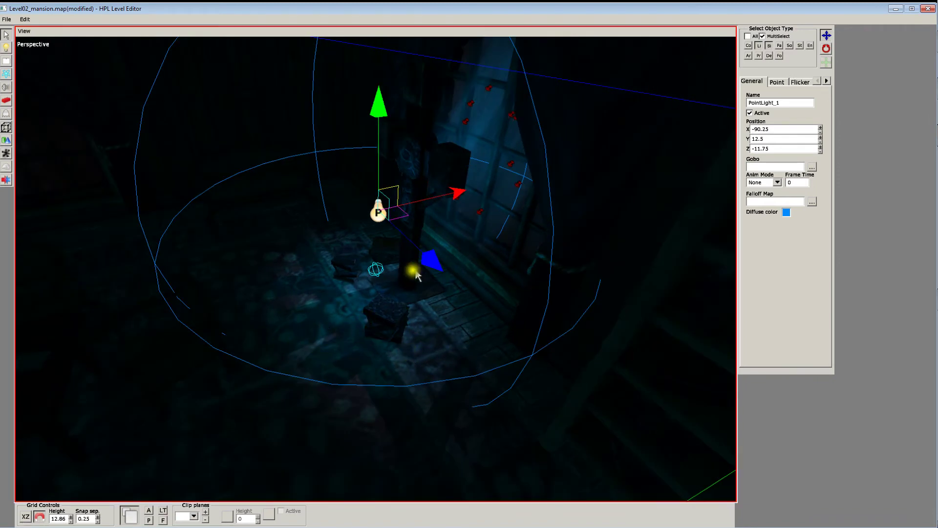
pyautogui.click(416, 276)
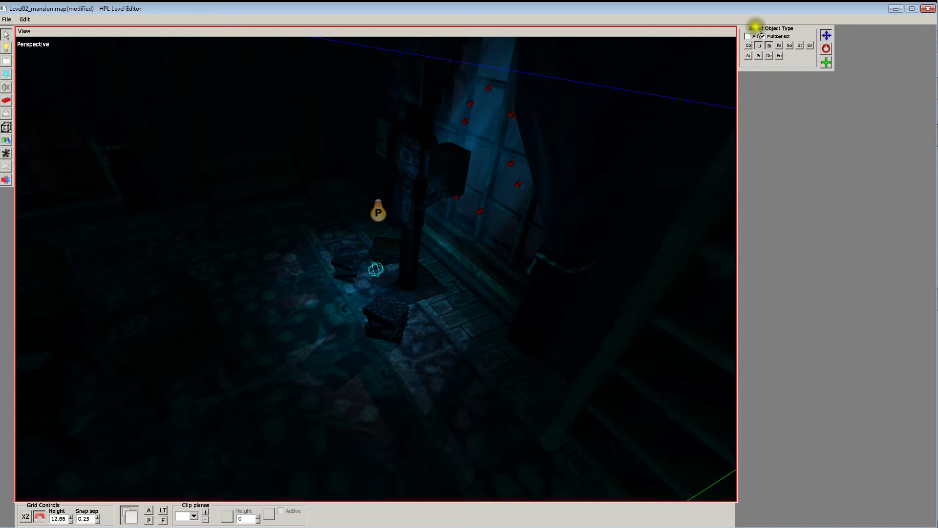
pyautogui.click(489, 266)
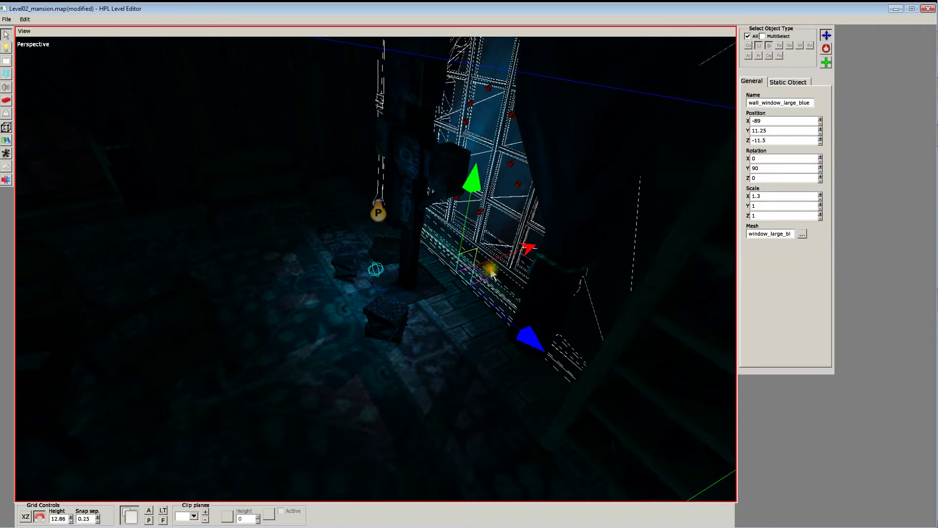
# Inspect the spotlight behind the window near the cross and review the point light's general, point and flicker settings
pyautogui.moveTo(559, 164); pyautogui.dragTo(344, 301, button='middle')
pyautogui.click(262, 337)
pyautogui.moveTo(264, 337); pyautogui.dragTo(511, 266, button='middle')
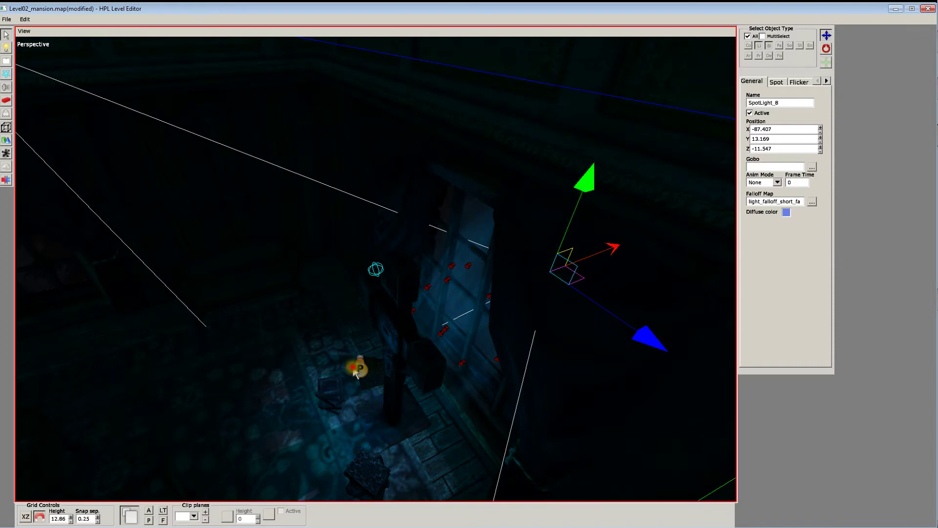
pyautogui.click(369, 365)
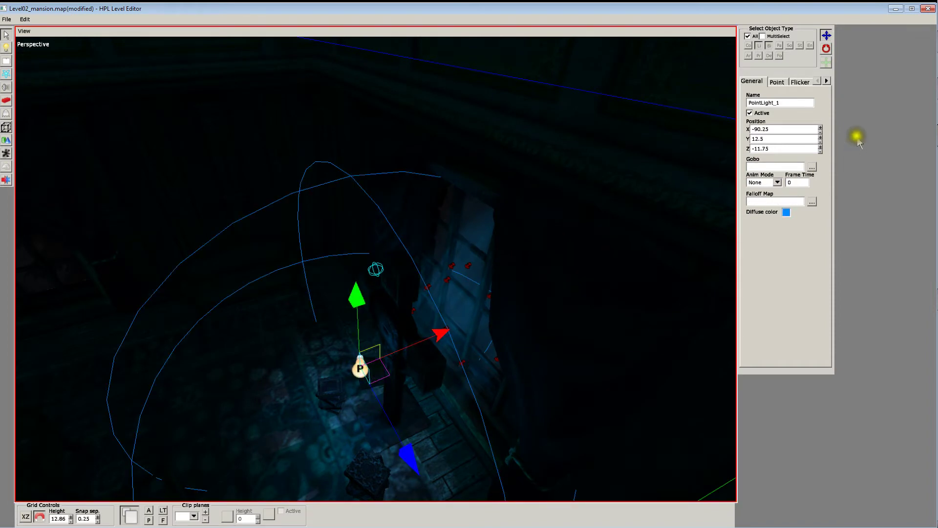
pyautogui.click(776, 81)
pyautogui.click(800, 82)
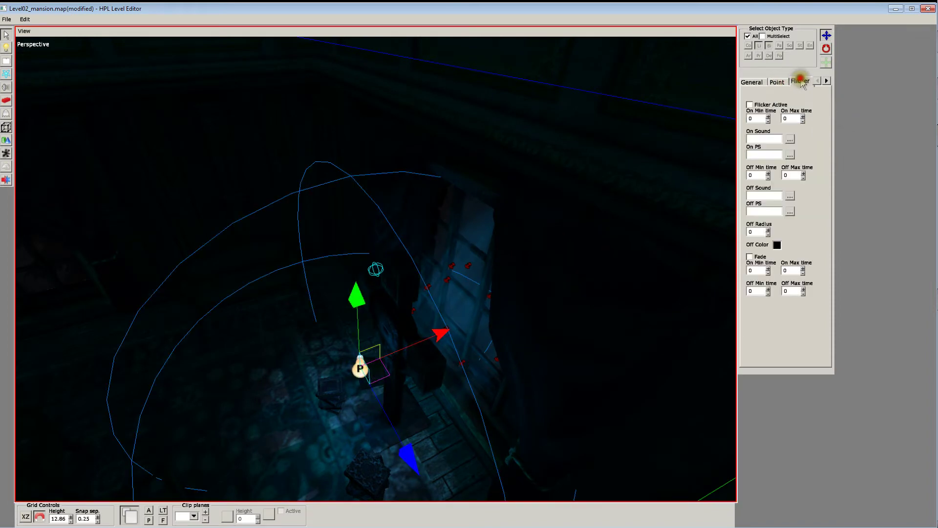
pyautogui.click(759, 82)
# Return to the unlit window and set the new billboard's color to R 0, G 0.38, B 0.62, A 1 with the bb_lightblue material
pyautogui.moveTo(360, 372); pyautogui.dragTo(533, 220, button='middle')
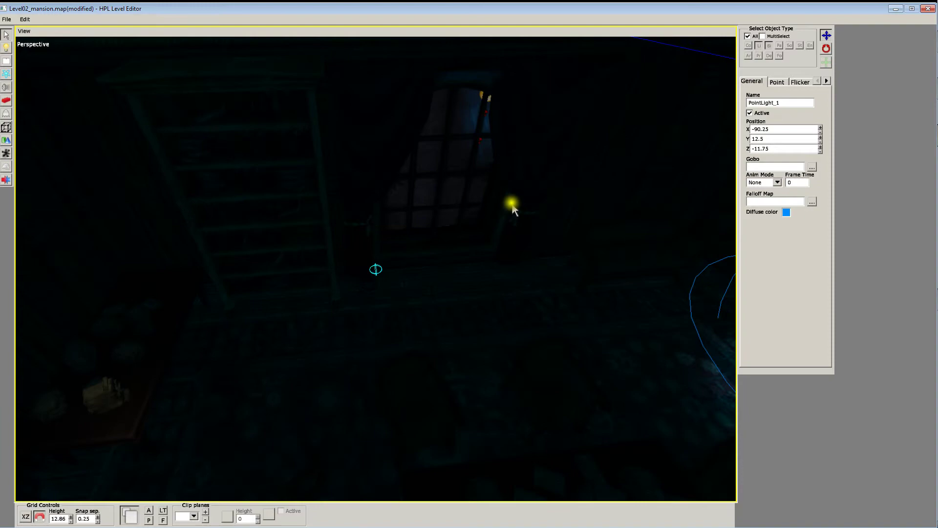
pyautogui.click(474, 255)
pyautogui.moveTo(615, 279); pyautogui.dragTo(402, 213, button='middle')
pyautogui.click(411, 401)
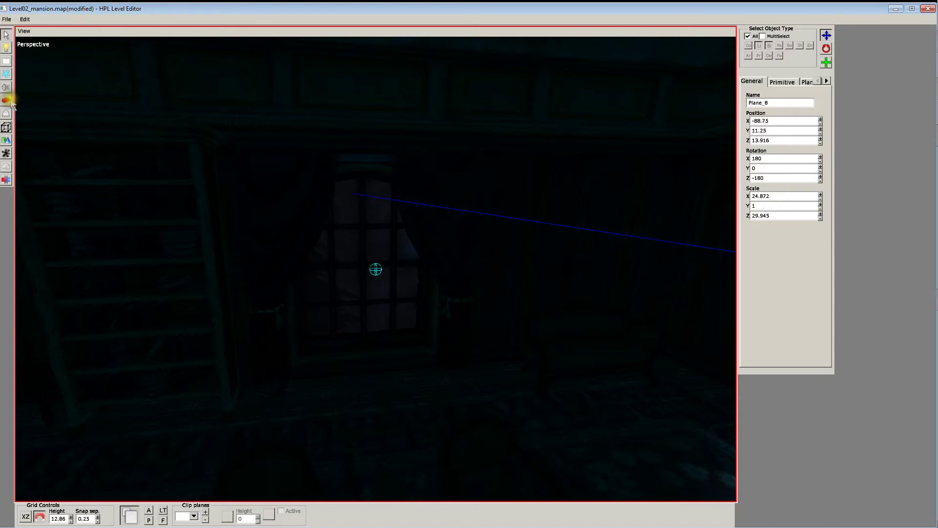
pyautogui.click(7, 62)
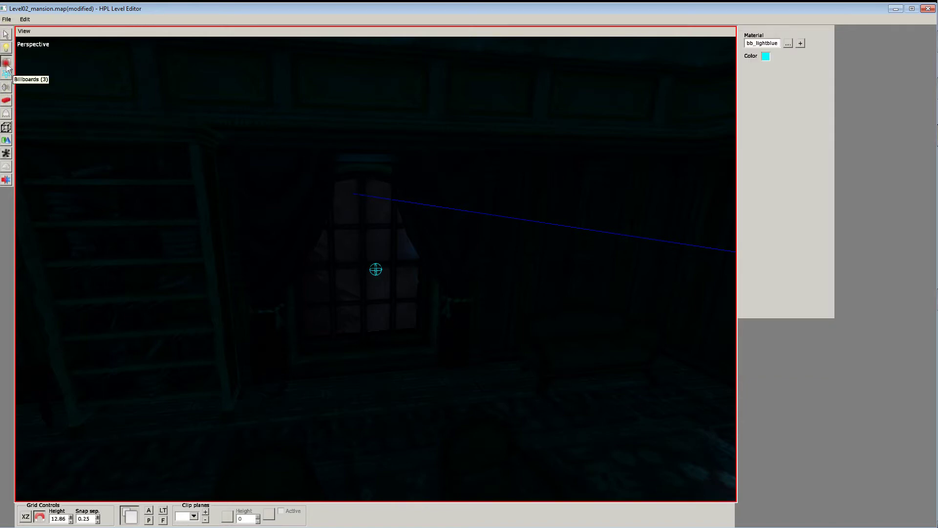
pyautogui.click(765, 56)
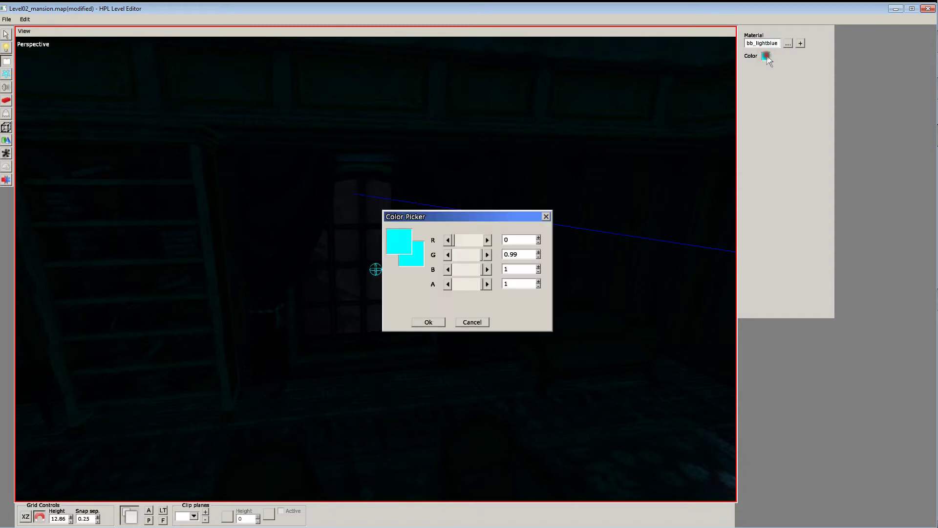
pyautogui.click(461, 254)
pyautogui.moveTo(479, 255); pyautogui.dragTo(447, 247)
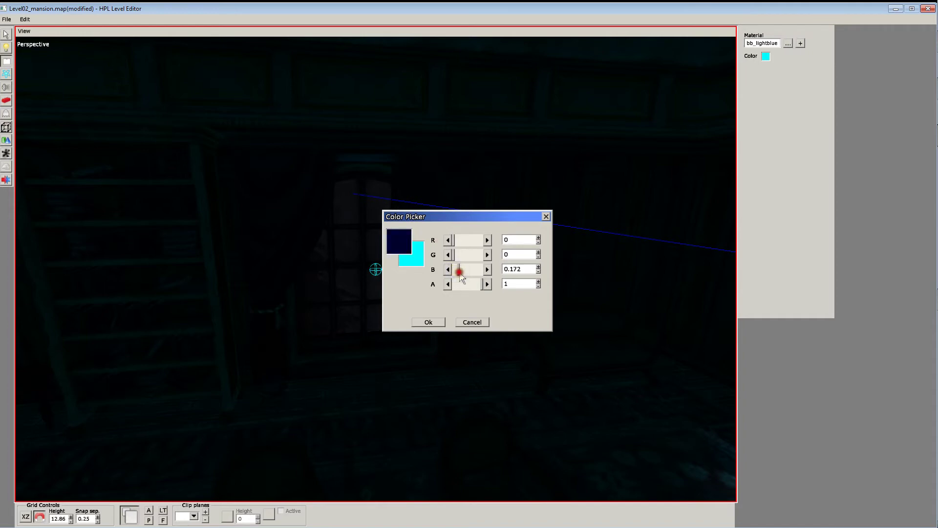
pyautogui.moveTo(455, 258); pyautogui.dragTo(476, 274)
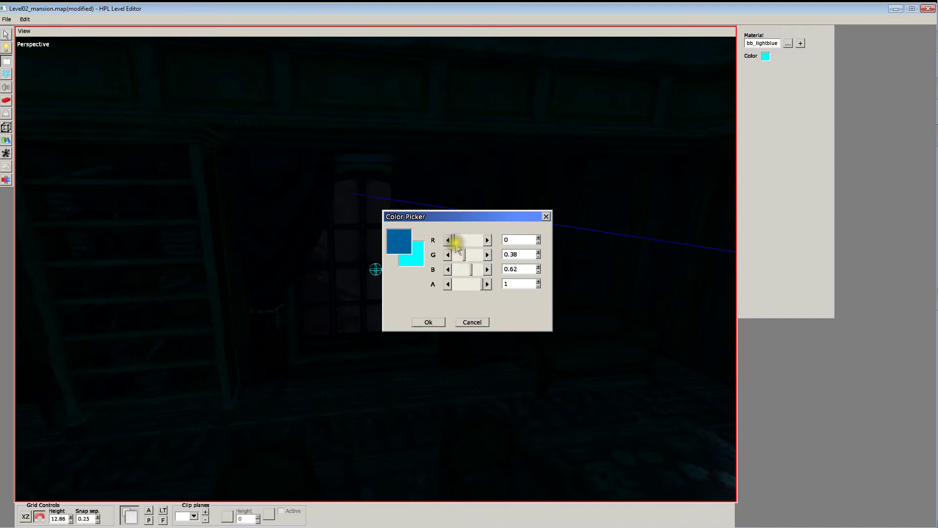
pyautogui.click(428, 322)
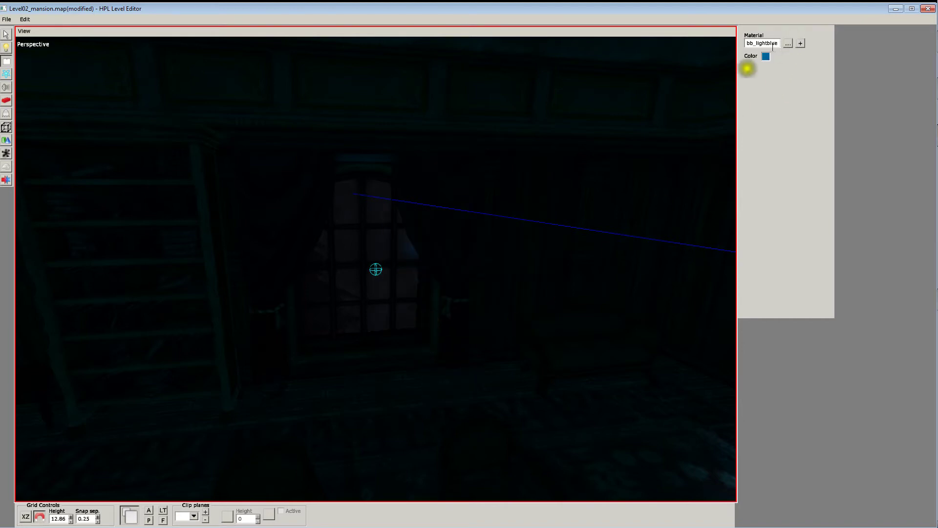
# Place a blue bb_lightblue billboard in front of the unlit window and return to selection mode
pyautogui.click(441, 390)
pyautogui.keyDown('alt'); pyautogui.moveTo(498, 424); pyautogui.dragTo(448, 330); pyautogui.keyUp('alt')
pyautogui.click(6, 35)
pyautogui.keyDown('alt'); pyautogui.moveTo(222, 222); pyautogui.dragTo(278, 243); pyautogui.keyUp('alt')
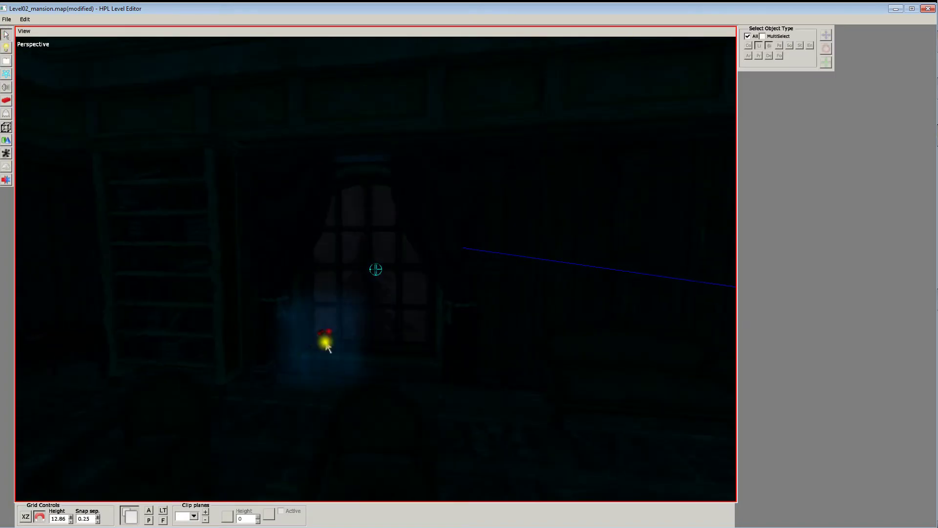
# Select the blue billboard in front of the unlit window and change its billboard type to FixedAxis
pyautogui.click(318, 337)
pyautogui.keyDown('alt'); pyautogui.moveTo(365, 321); pyautogui.dragTo(468, 374); pyautogui.keyUp('alt')
pyautogui.scroll(4, 468, 374)
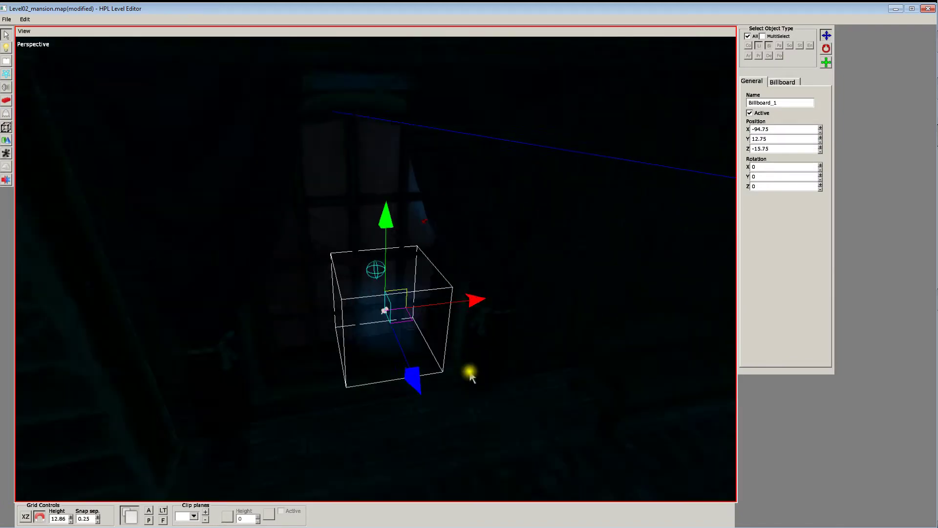
pyautogui.keyDown('alt'); pyautogui.moveTo(442, 406); pyautogui.dragTo(489, 362); pyautogui.keyUp('alt')
pyautogui.click(782, 81)
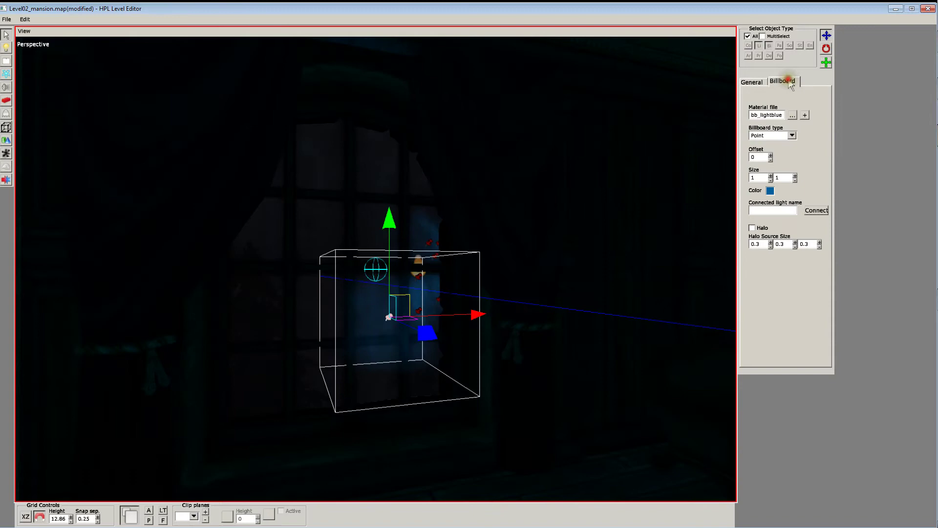
pyautogui.click(791, 136)
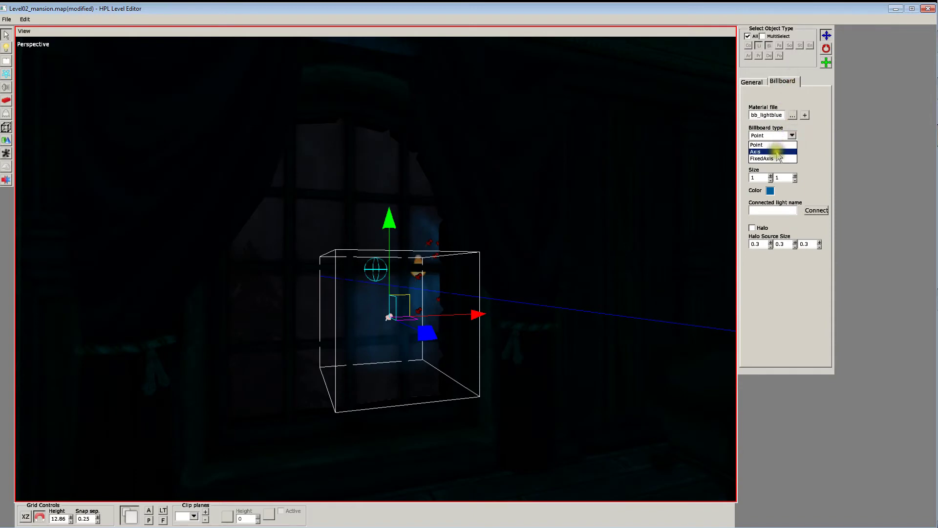
pyautogui.click(772, 157)
# Stretch the billboard vertically until its size is 1 by 2.75
pyautogui.keyDown('alt'); pyautogui.moveTo(563, 278); pyautogui.dragTo(460, 293); pyautogui.keyUp('alt')
pyautogui.press('e')
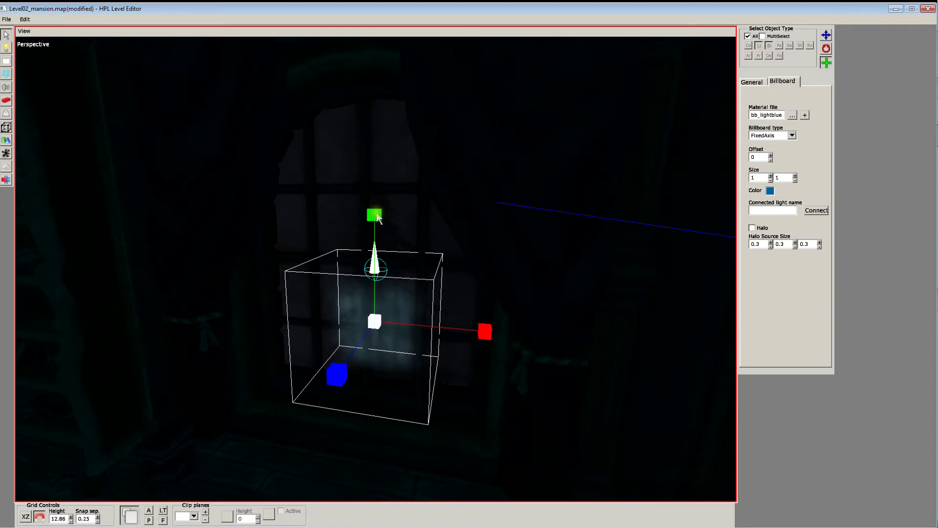
pyautogui.moveTo(376, 213); pyautogui.dragTo(397, 155)
pyautogui.hotkey('ctrl', 'z')
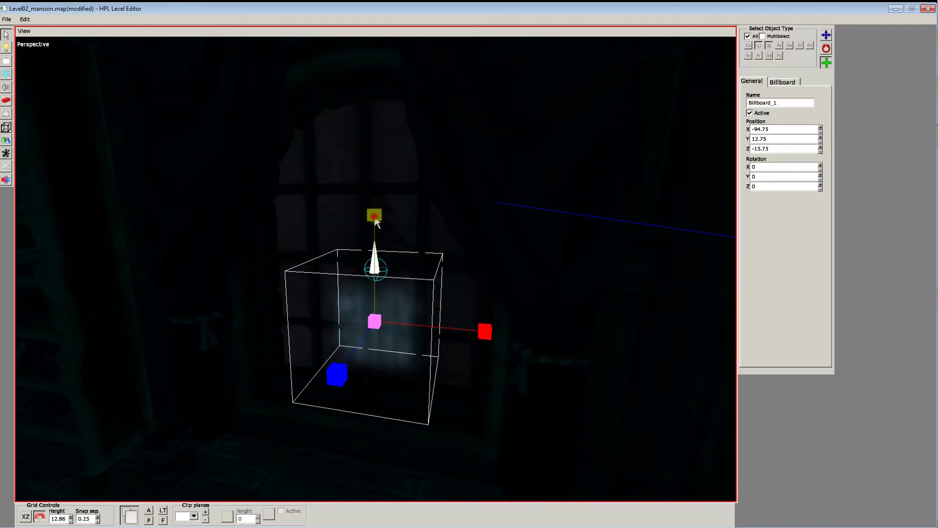
pyautogui.moveTo(376, 220)
pyautogui.mouseDown()
pyautogui.moveTo(377, 184)
pyautogui.moveTo(380, 205)
pyautogui.mouseUp()
# Rotate the billboard into a slanted light ray at about X -69.25, Y 43.08, Z -75.49 and raise it in front of the window
pyautogui.press('r')
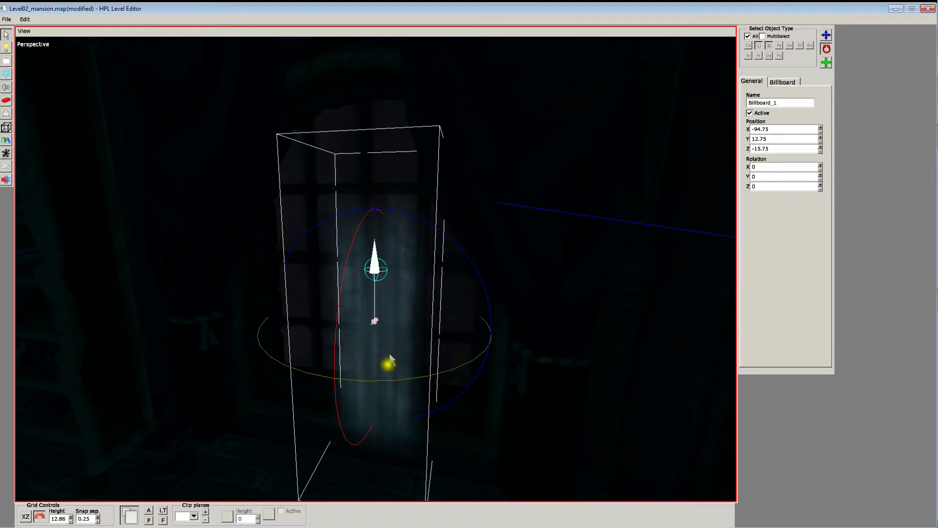
pyautogui.moveTo(389, 362); pyautogui.dragTo(363, 283)
pyautogui.press('q')
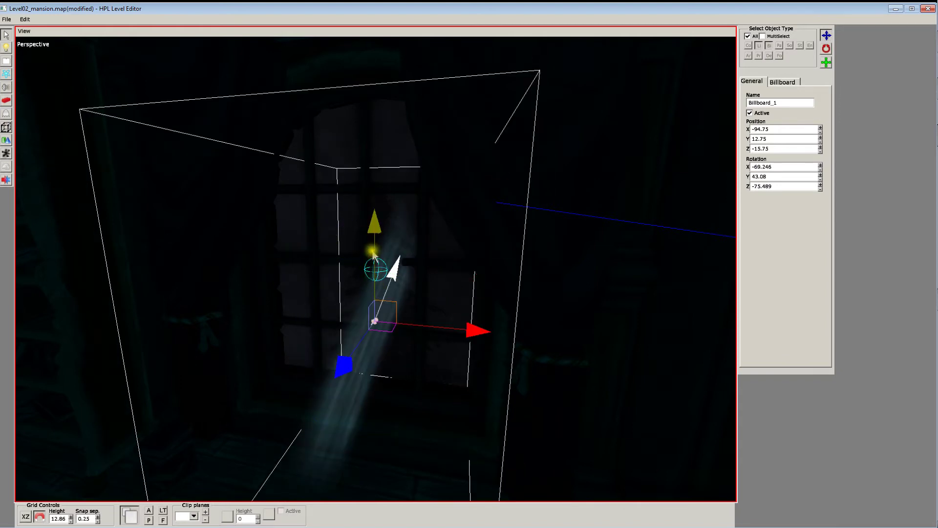
pyautogui.moveTo(374, 251); pyautogui.dragTo(355, 149)
pyautogui.keyDown('alt'); pyautogui.moveTo(299, 155); pyautogui.dragTo(378, 199); pyautogui.keyUp('alt')
# Change the billboard's color to dark green by removing its blue component, and compare it with the lit window
pyautogui.click(782, 86)
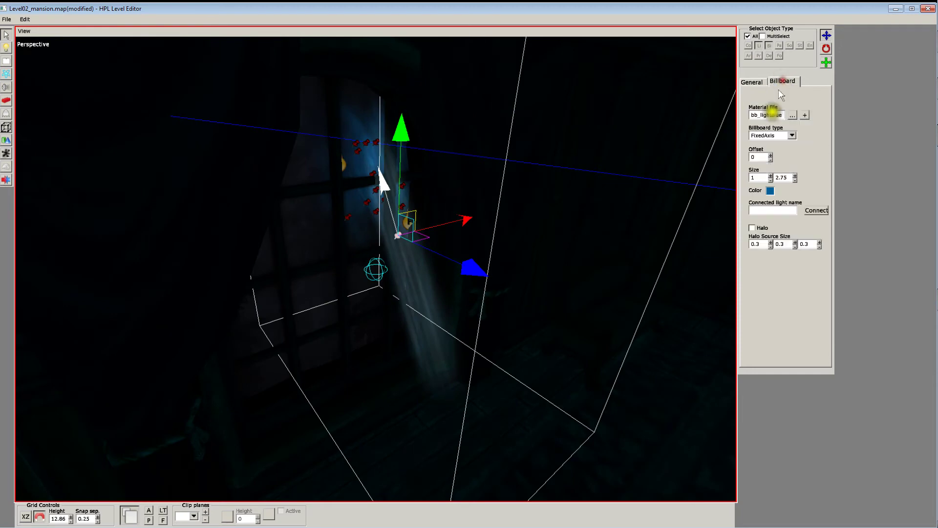
pyautogui.click(770, 191)
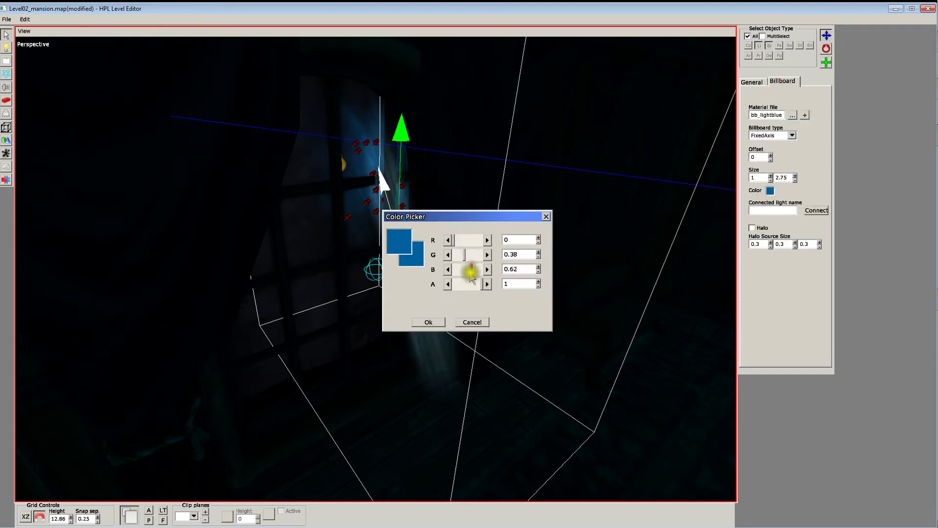
pyautogui.moveTo(470, 273); pyautogui.dragTo(446, 272)
pyautogui.click(423, 322)
pyautogui.keyDown('alt'); pyautogui.moveTo(486, 341); pyautogui.dragTo(409, 329); pyautogui.keyUp('alt')
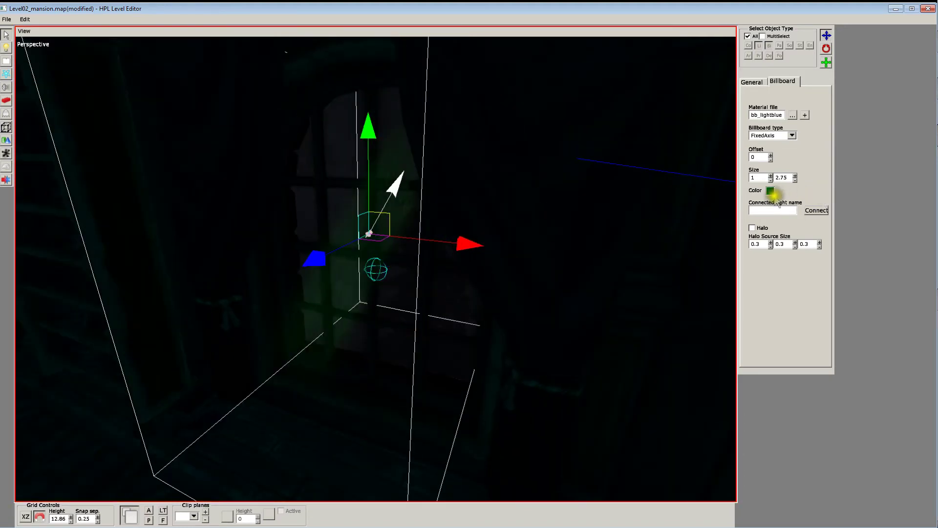
pyautogui.keyDown('alt'); pyautogui.moveTo(461, 308); pyautogui.dragTo(654, 257); pyautogui.keyUp('alt')
pyautogui.keyDown('alt'); pyautogui.moveTo(456, 251); pyautogui.dragTo(668, 259); pyautogui.keyUp('alt')
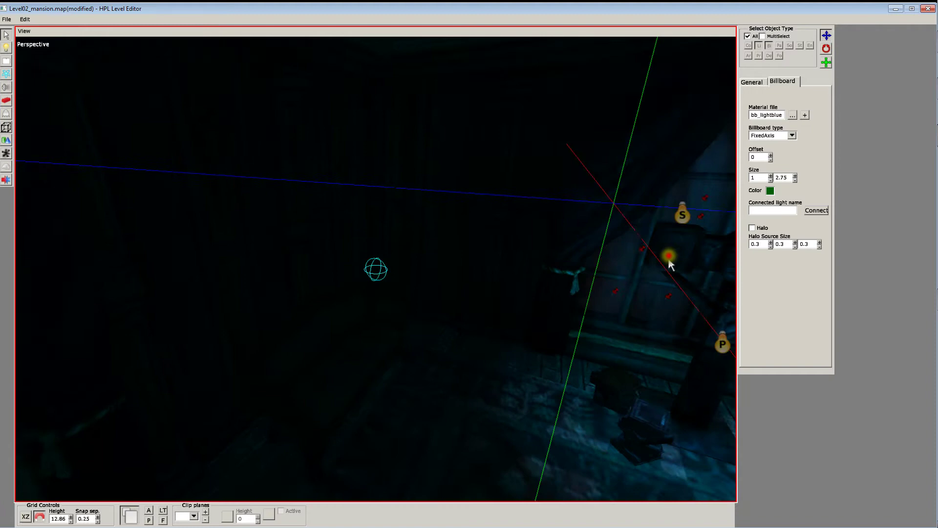
pyautogui.keyDown('alt'); pyautogui.moveTo(655, 211); pyautogui.dragTo(903, 109); pyautogui.keyUp('alt')
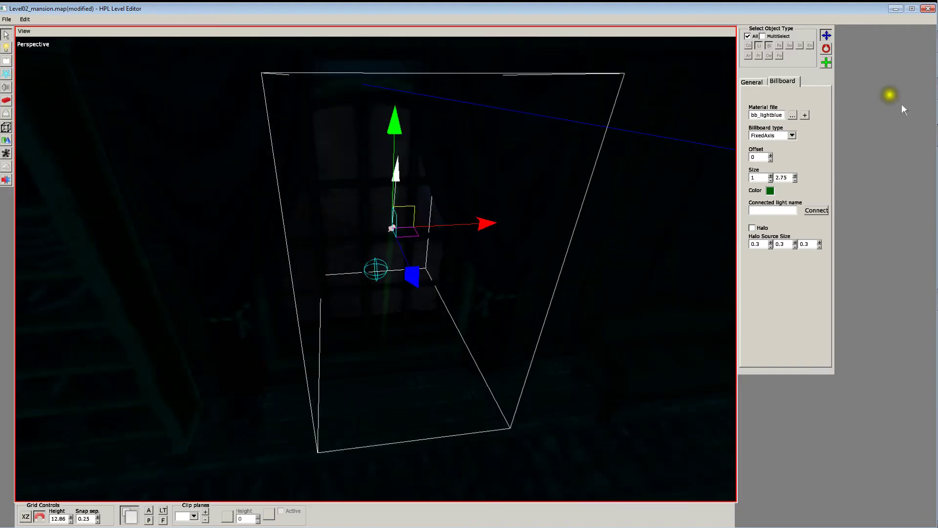
# Look through the available billboard materials without changing the current one, and delete the green billboard
pyautogui.click(793, 115)
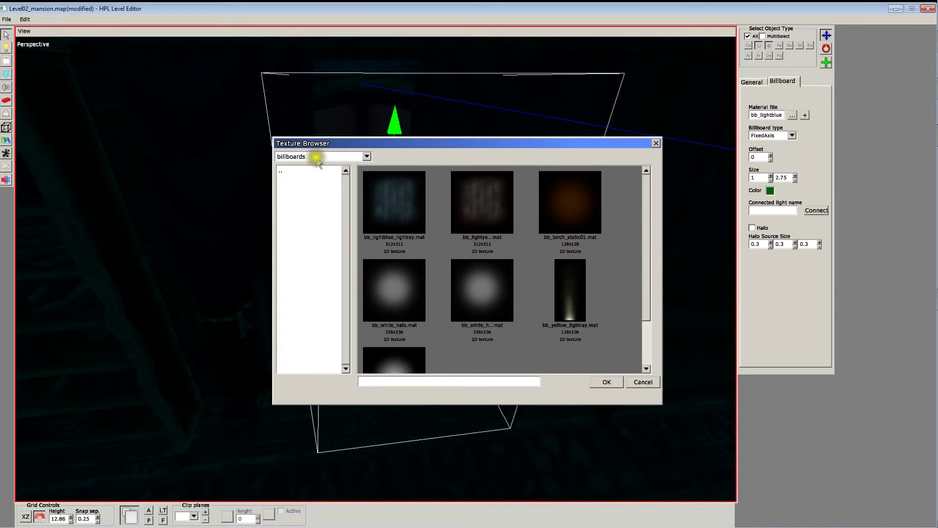
pyautogui.click(400, 224)
pyautogui.click(421, 300)
pyautogui.click(496, 303)
pyautogui.click(487, 225)
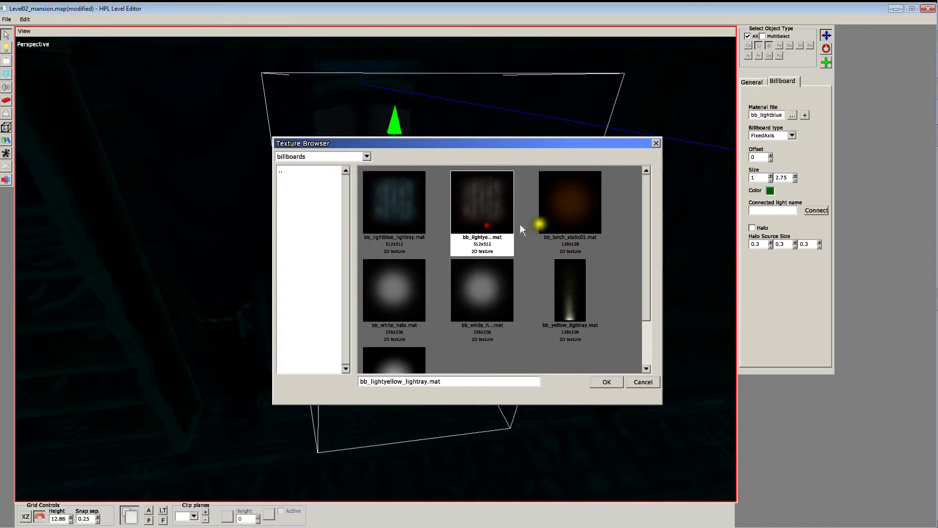
pyautogui.click(568, 227)
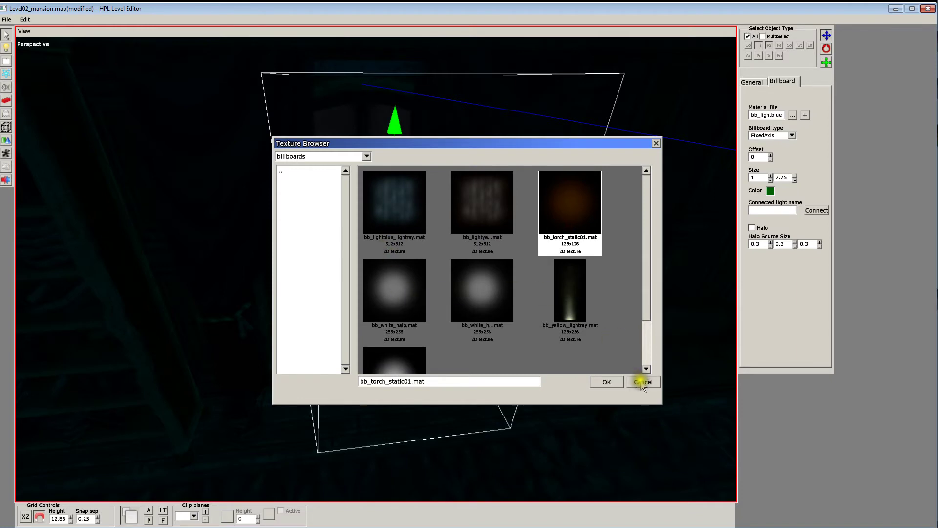
pyautogui.click(503, 216)
pyautogui.click(476, 282)
pyautogui.click(566, 300)
pyautogui.scroll(-3, 481, 289)
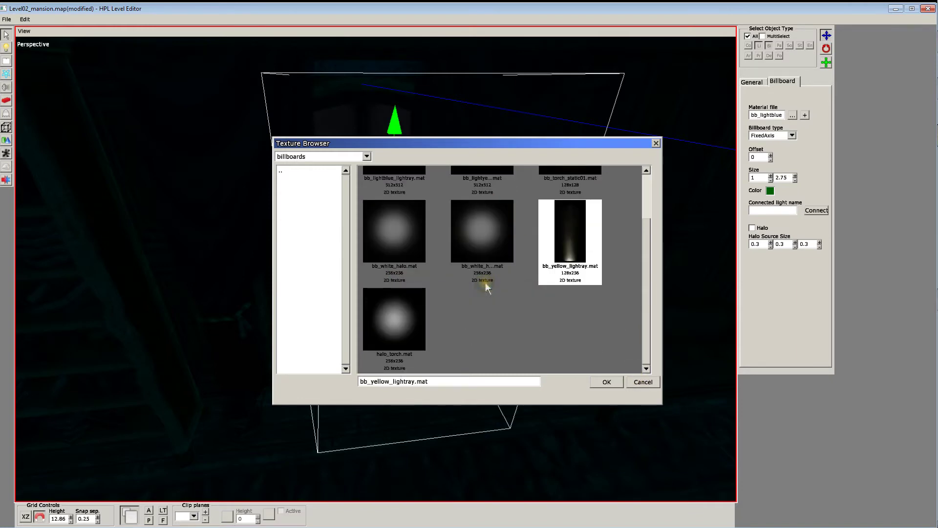
pyautogui.click(645, 383)
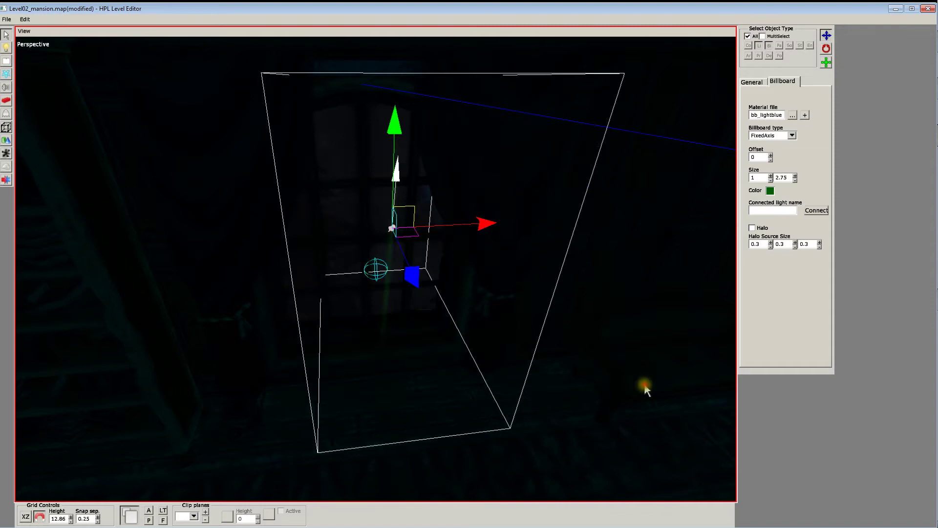
pyautogui.click(588, 296)
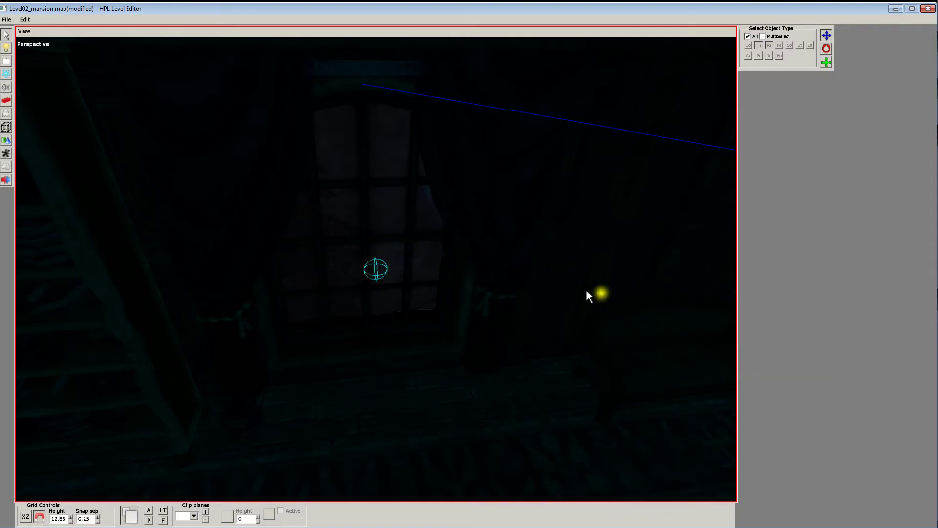
# Examine the window mesh and the spotlight at the lit window beside the stone cross, and return to the unlit window
pyautogui.keyDown('alt'); pyautogui.moveTo(556, 333); pyautogui.dragTo(480, 300); pyautogui.keyUp('alt')
pyautogui.click(484, 306)
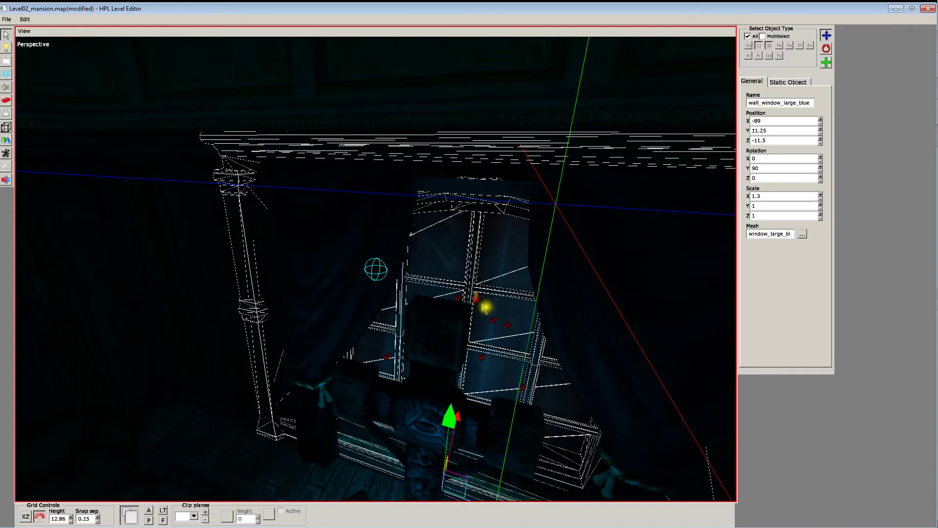
pyautogui.click(483, 295)
pyautogui.keyDown('alt'); pyautogui.moveTo(299, 349); pyautogui.dragTo(386, 214, button='middle'); pyautogui.keyUp('alt')
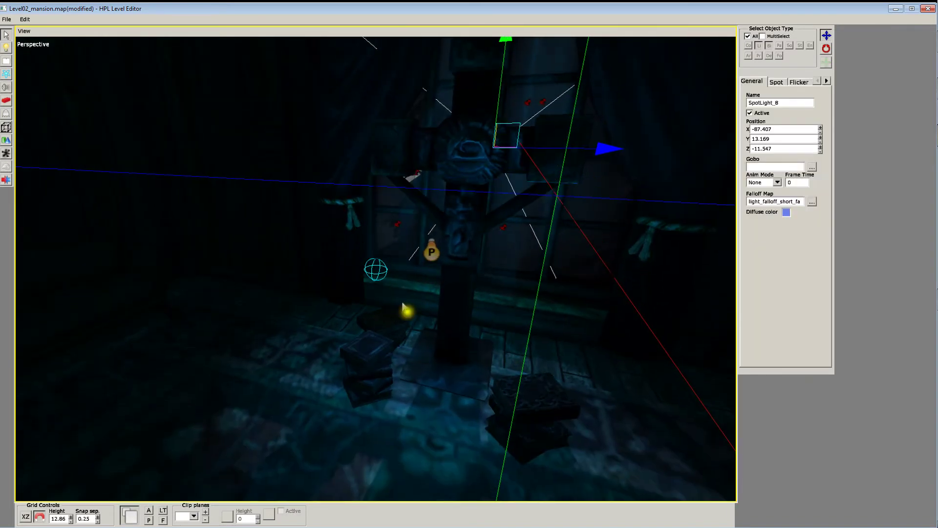
pyautogui.keyDown('alt'); pyautogui.moveTo(407, 311); pyautogui.dragTo(506, 361); pyautogui.keyUp('alt')
pyautogui.click(411, 418)
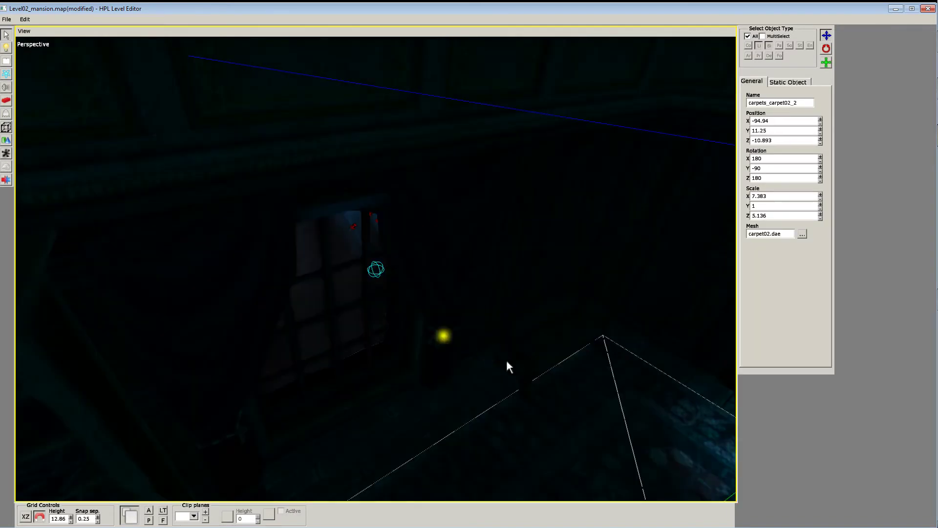
# Place a new SpotLight on the floor in front of the unlit window and return to selection mode
pyautogui.click(6, 49)
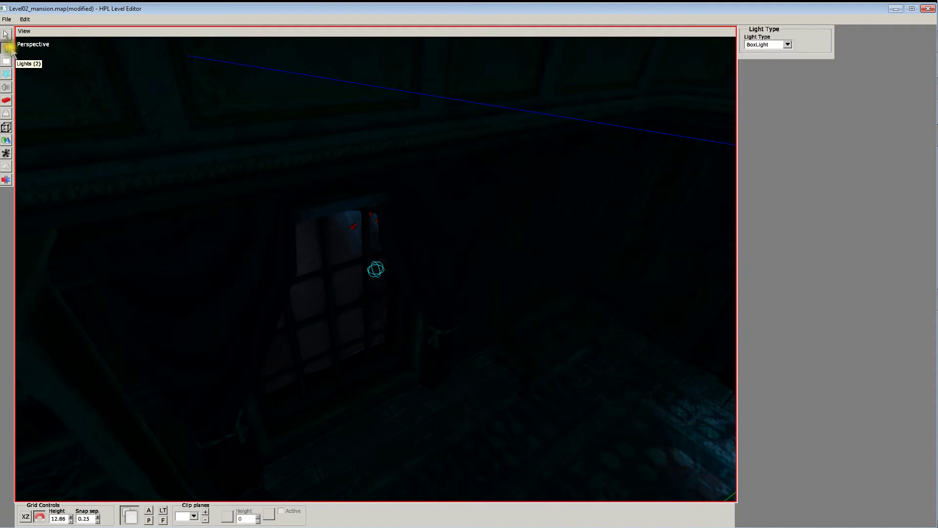
pyautogui.click(787, 45)
pyautogui.click(757, 67)
pyautogui.click(364, 434)
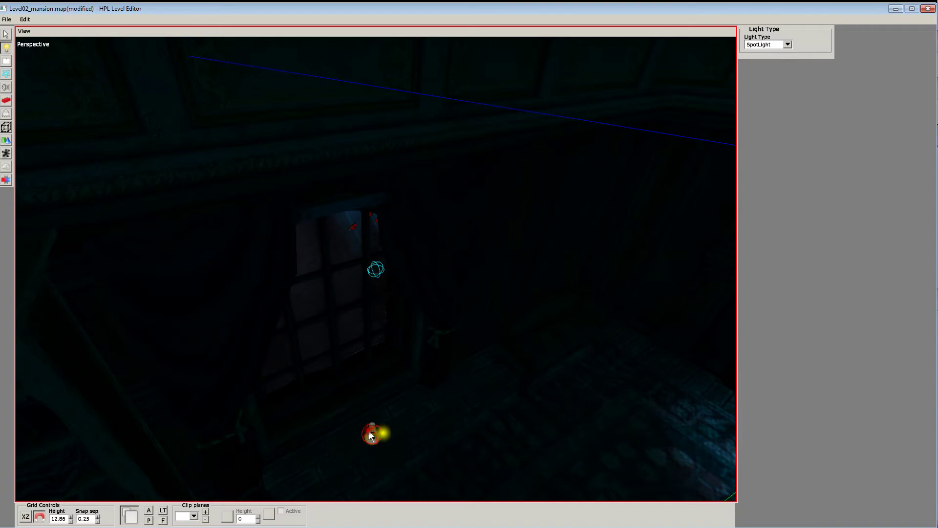
pyautogui.keyDown('alt'); pyautogui.moveTo(546, 406); pyautogui.dragTo(509, 386); pyautogui.keyUp('alt')
pyautogui.click(6, 35)
pyautogui.keyDown('alt'); pyautogui.moveTo(313, 210); pyautogui.dragTo(362, 306); pyautogui.keyUp('alt')
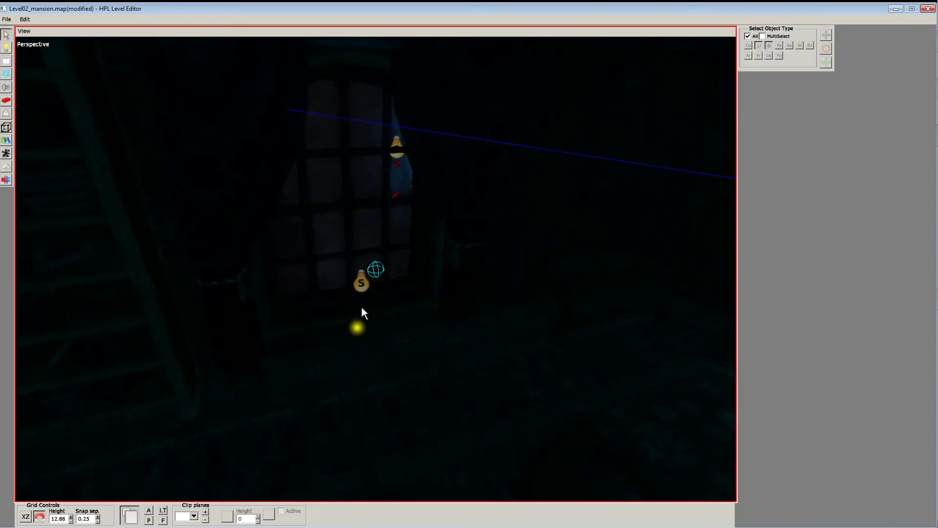
# Rotate the new spotlight to face away from the window into the room and tilt its cone
pyautogui.click(365, 282)
pyautogui.press('r')
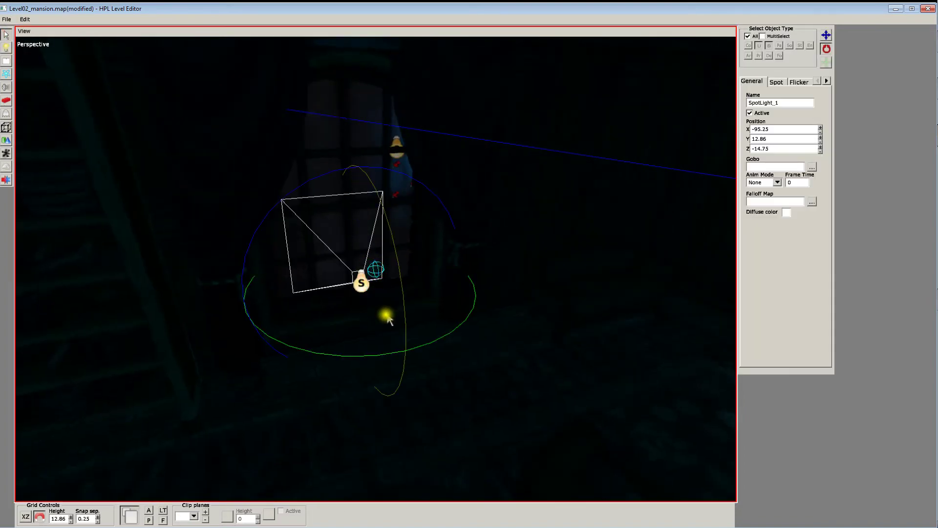
pyautogui.moveTo(356, 355); pyautogui.dragTo(507, 401)
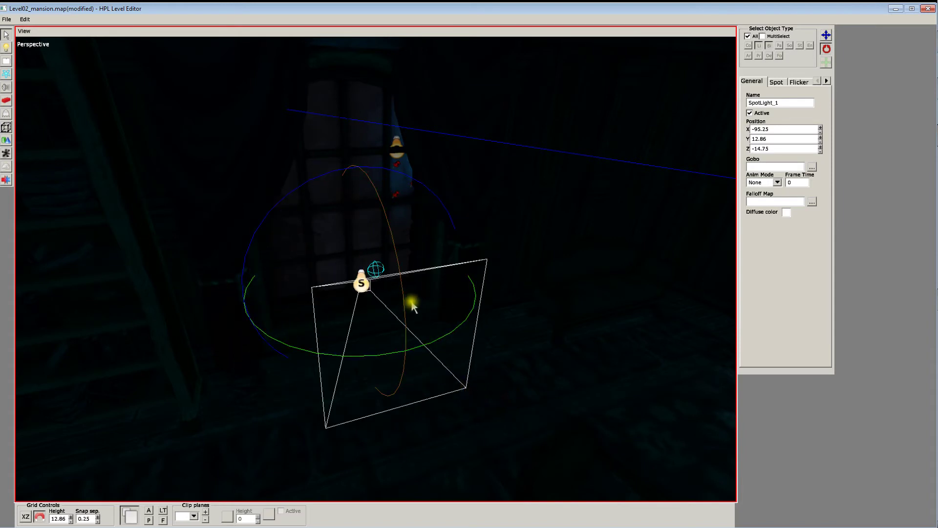
pyautogui.moveTo(404, 302); pyautogui.dragTo(162, 42)
# Move the spotlight behind and above the window sill to position X -95.25, Y 14.25, Z -17.25
pyautogui.press('w')
pyautogui.keyDown('alt'); pyautogui.moveTo(260, 288); pyautogui.dragTo(357, 329); pyautogui.keyUp('alt')
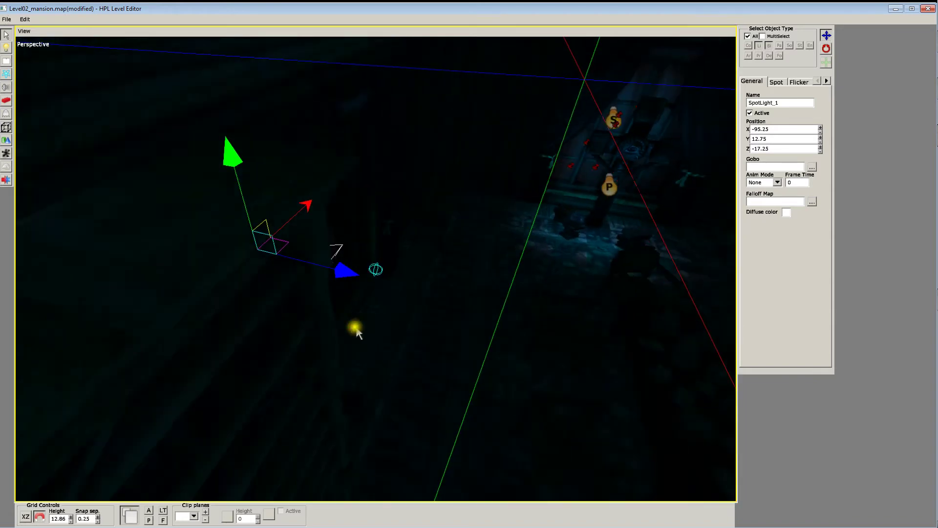
pyautogui.moveTo(357, 333); pyautogui.dragTo(455, 383, button='middle')
pyautogui.moveTo(418, 305); pyautogui.dragTo(438, 228)
pyautogui.keyDown('alt'); pyautogui.moveTo(452, 288); pyautogui.dragTo(409, 266); pyautogui.keyUp('alt')
pyautogui.keyDown('alt'); pyautogui.moveTo(488, 329); pyautogui.dragTo(418, 307); pyautogui.keyUp('alt')
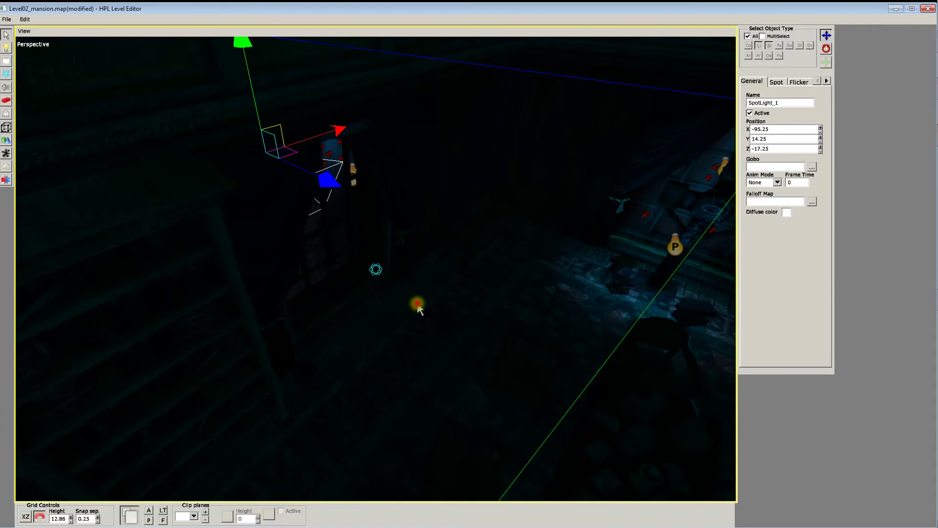
# Assign the light_falloff_short_fade.tga falloff map to the spotlight
pyautogui.click(776, 81)
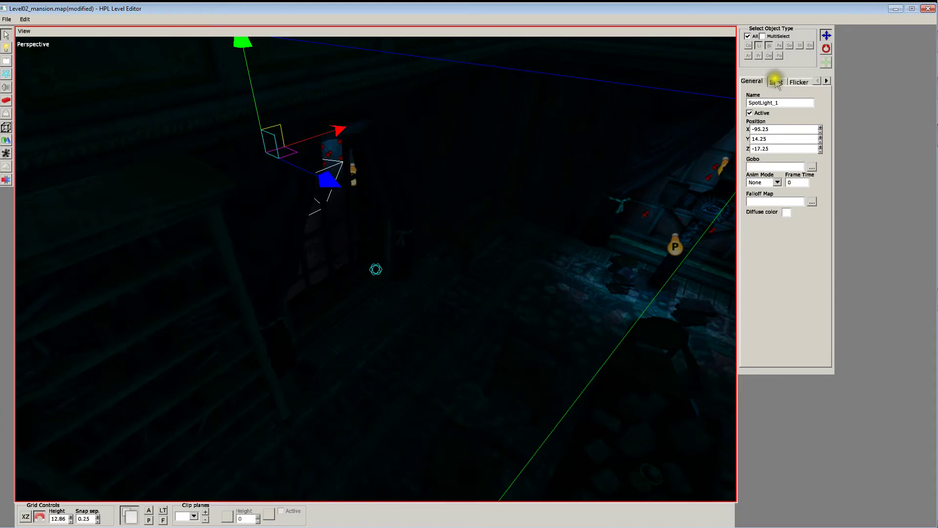
pyautogui.click(811, 201)
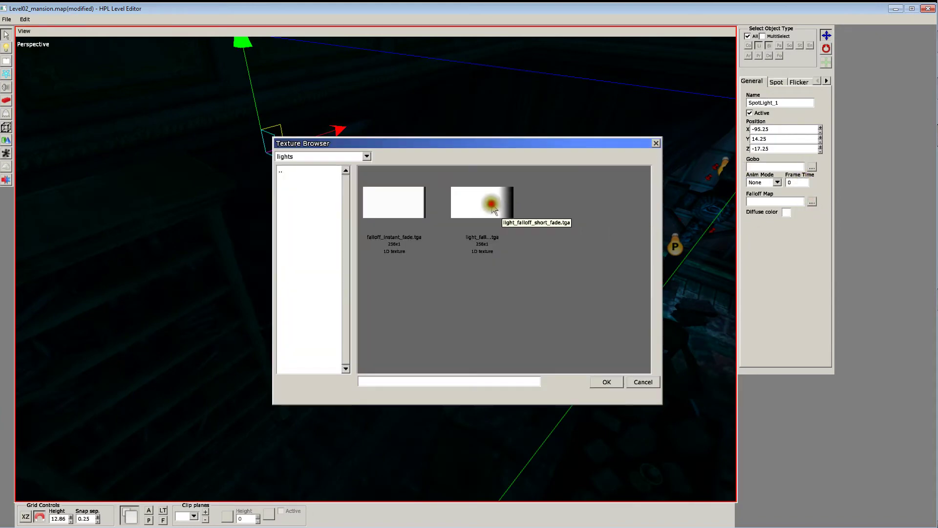
pyautogui.click(493, 209)
pyautogui.click(429, 216)
pyautogui.click(494, 225)
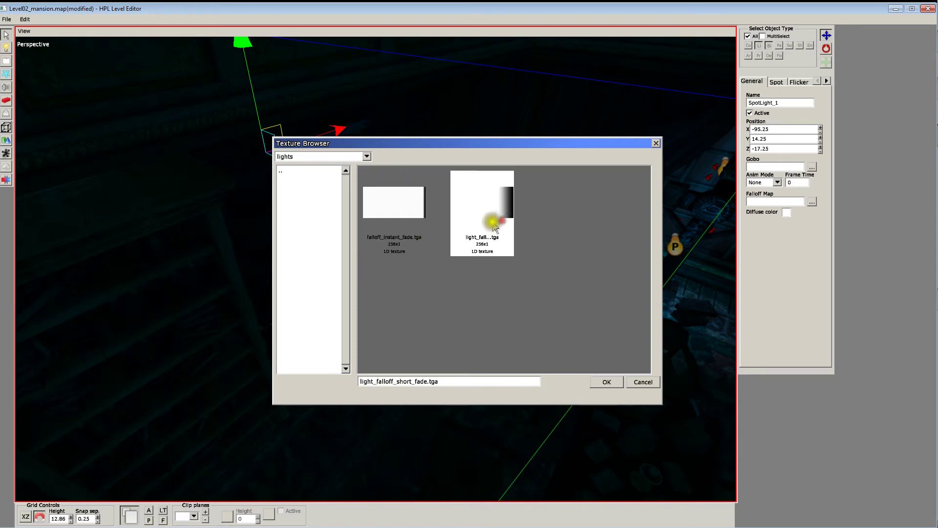
pyautogui.click(606, 382)
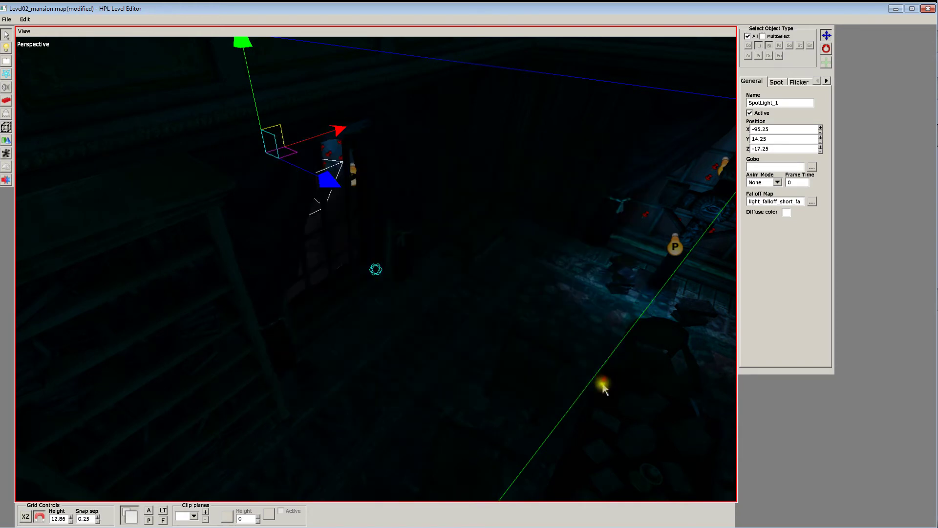
pyautogui.click(813, 166)
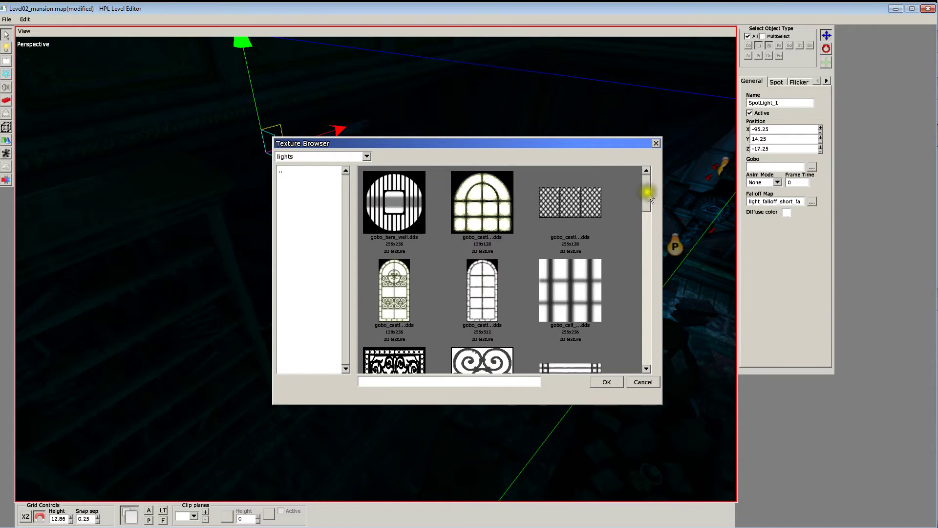
pyautogui.moveTo(646, 197); pyautogui.dragTo(647, 285)
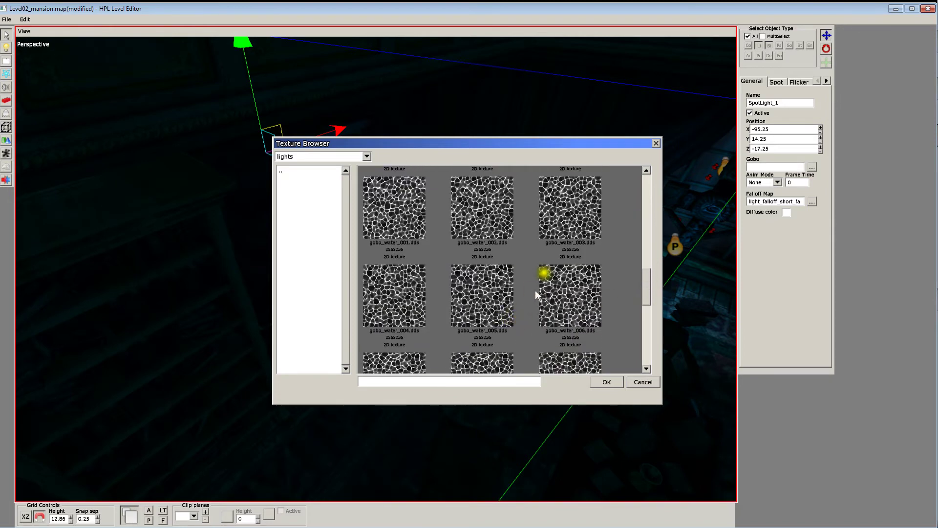
pyautogui.moveTo(646, 295); pyautogui.dragTo(669, 207)
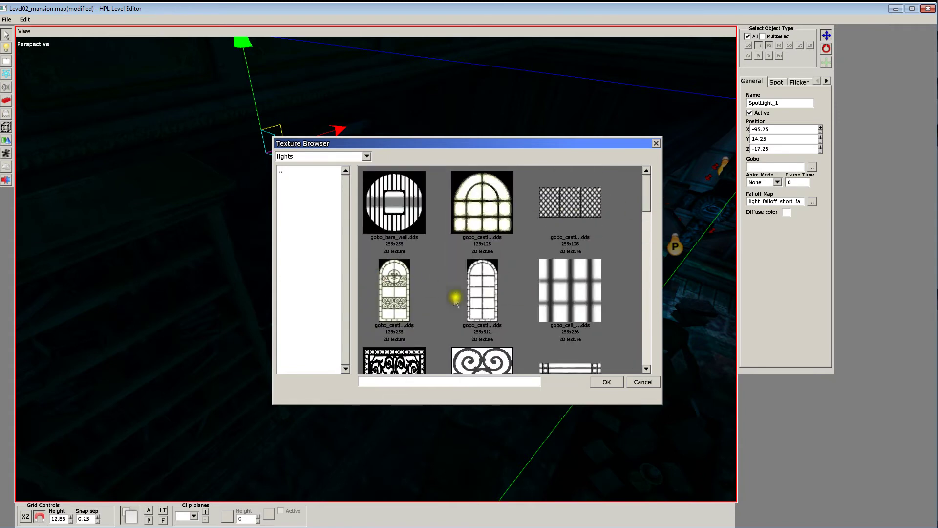
pyautogui.click(643, 382)
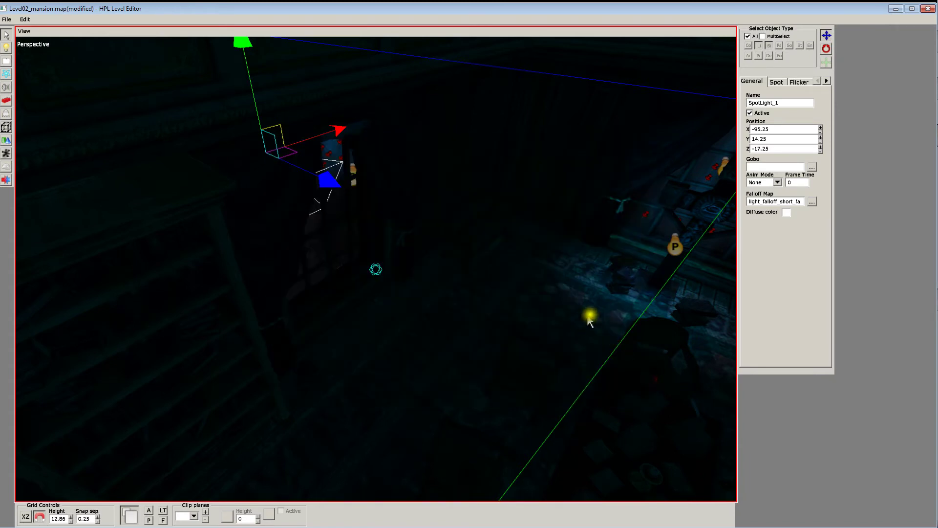
# Assign light_falloff_short_fade.tga as the spotlight's spot falloff map
pyautogui.click(774, 82)
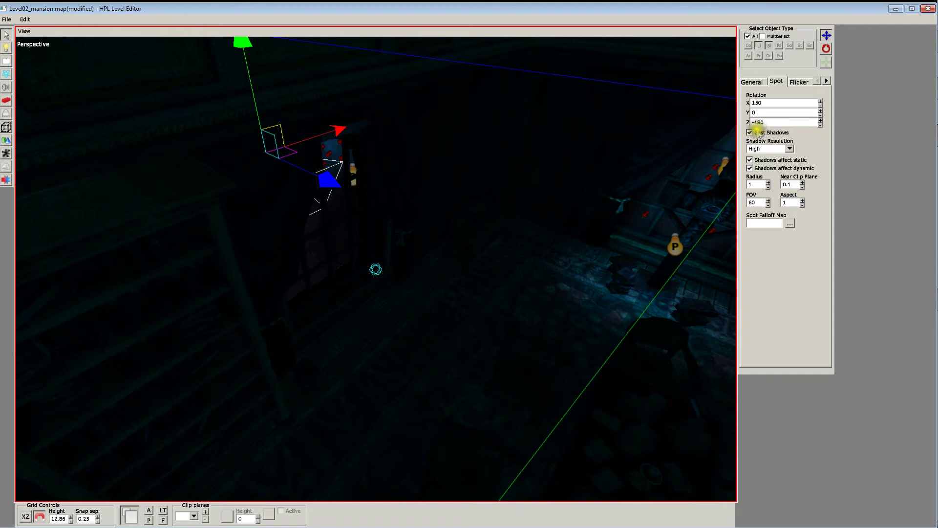
pyautogui.click(799, 82)
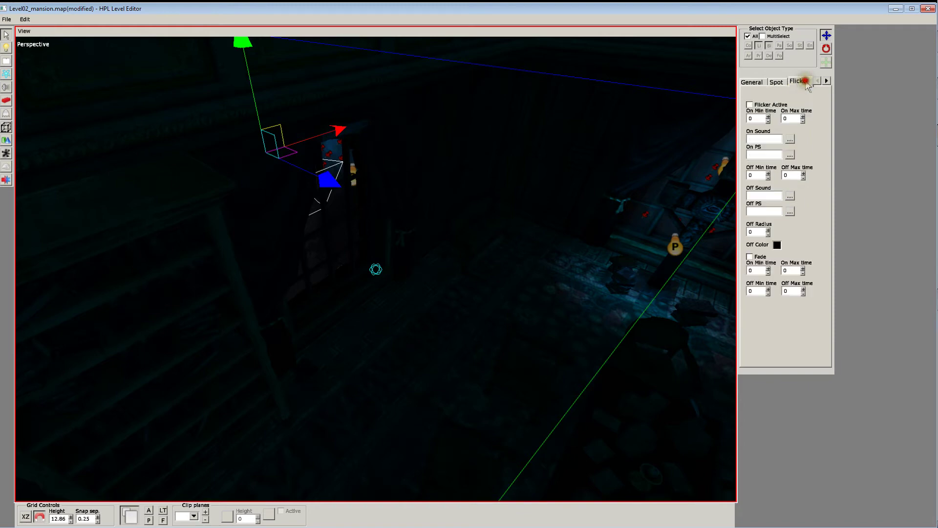
pyautogui.click(776, 81)
pyautogui.click(789, 223)
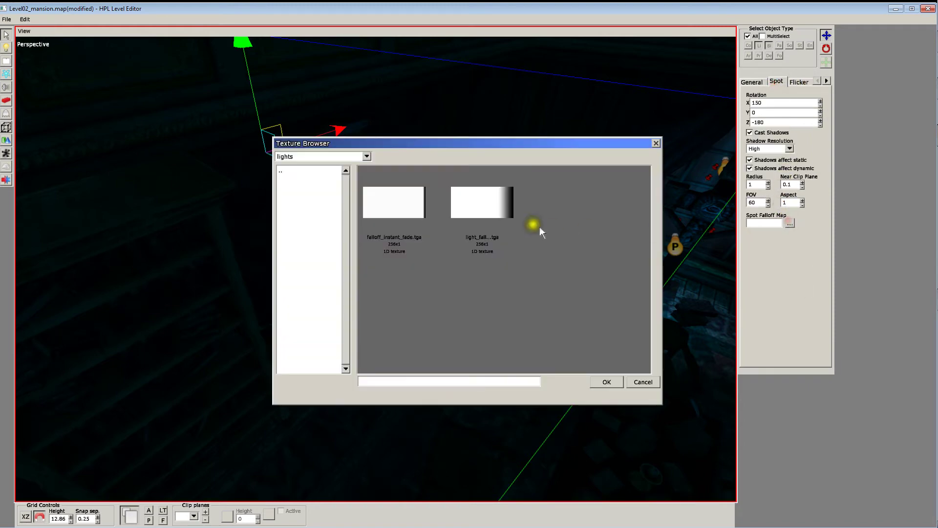
pyautogui.click(481, 212)
pyautogui.click(604, 382)
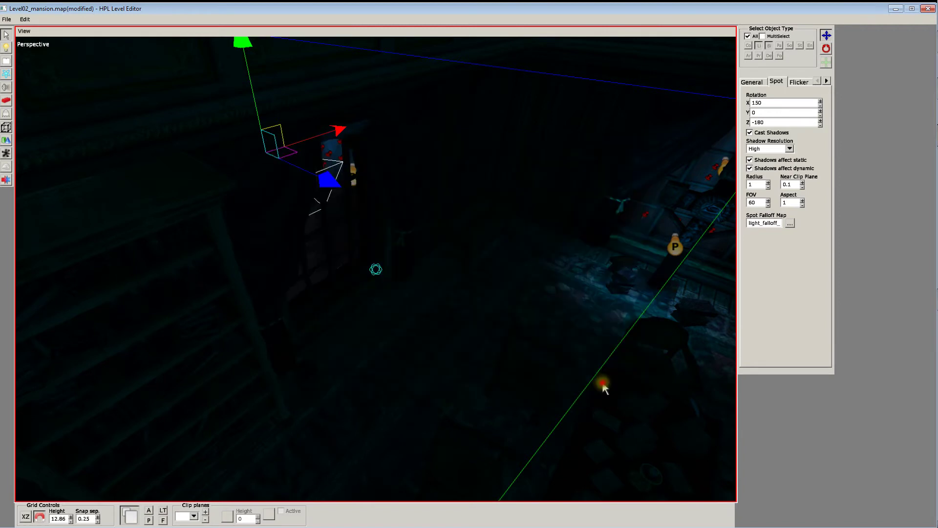
# Set the spotlight's diffuse color to light blue with R 0, G 0.718 and B 1
pyautogui.click(751, 81)
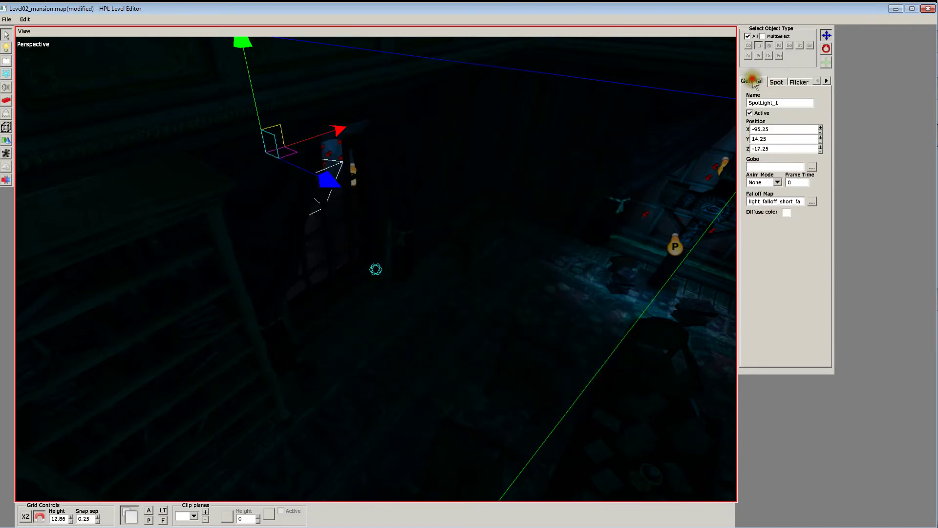
pyautogui.click(788, 214)
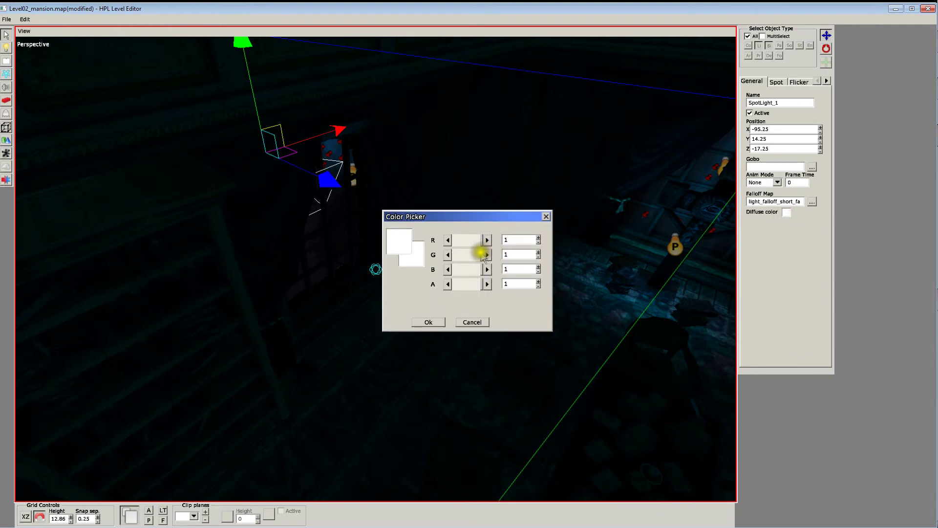
pyautogui.click(447, 255)
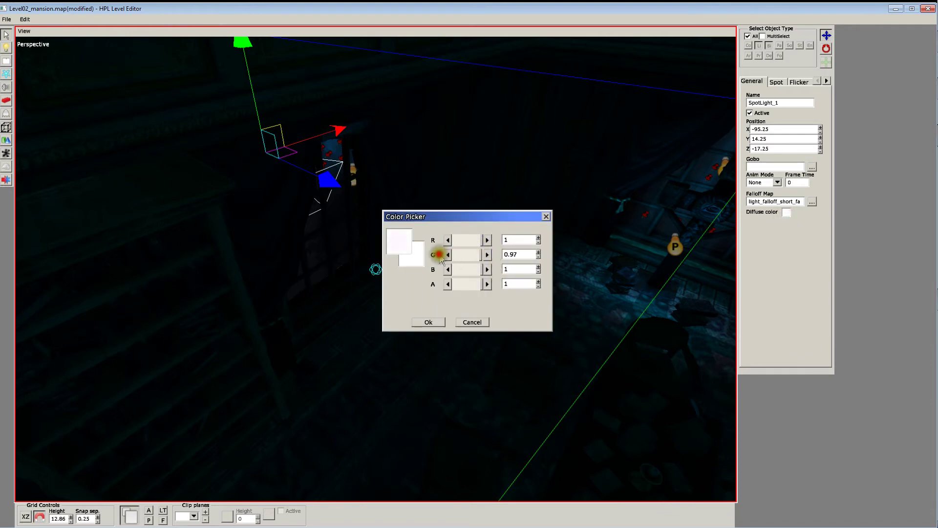
pyautogui.moveTo(478, 254)
pyautogui.mouseDown()
pyautogui.moveTo(442, 247)
pyautogui.moveTo(470, 242)
pyautogui.moveTo(453, 242)
pyautogui.moveTo(475, 264)
pyautogui.mouseUp()
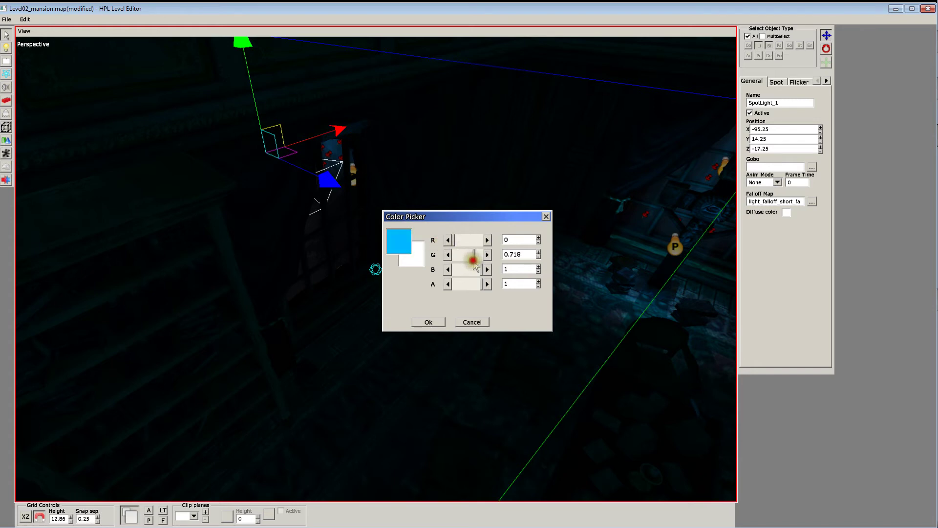
pyautogui.click(427, 323)
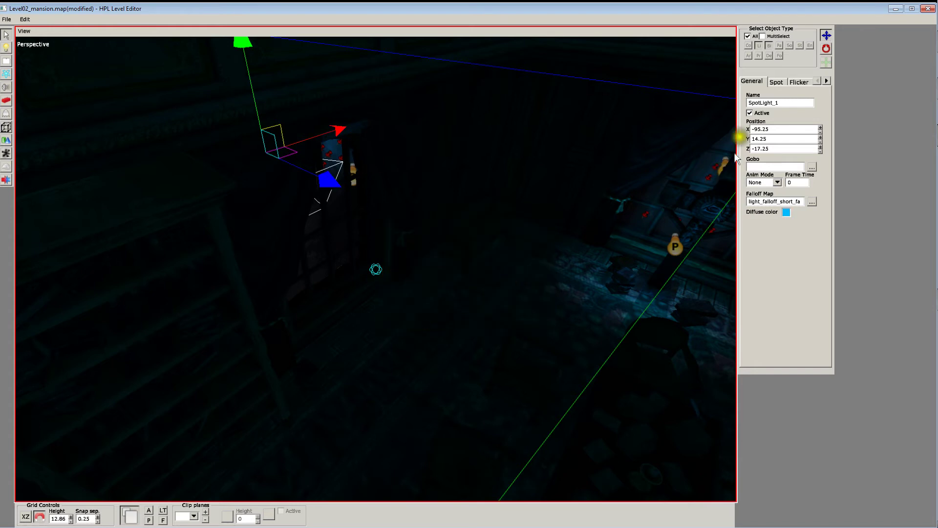
# Increase the spotlight's radius to 6 so its beam reaches the floor in front of the window
pyautogui.click(776, 83)
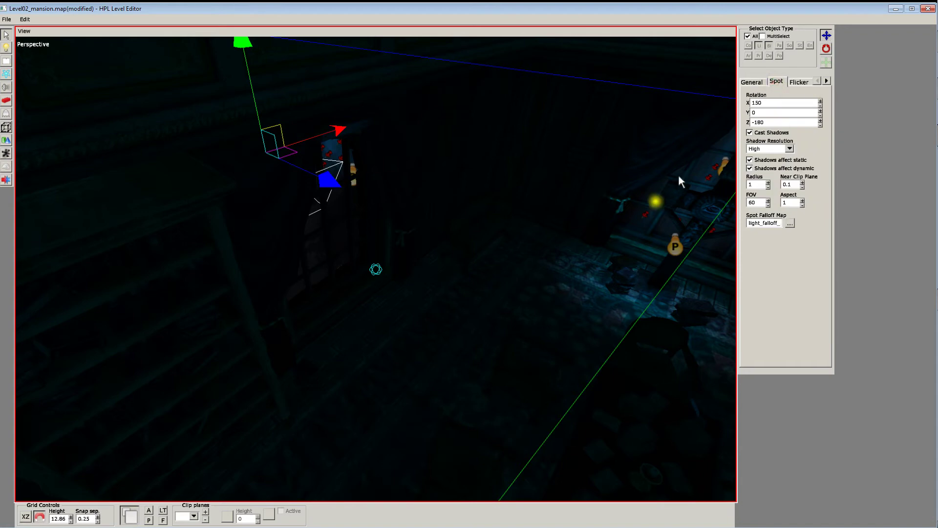
pyautogui.click(804, 87)
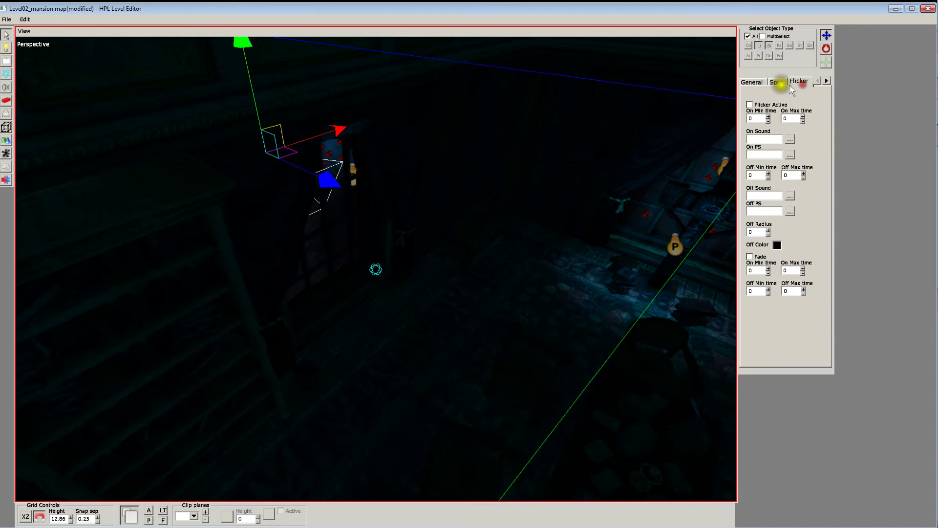
pyautogui.click(759, 84)
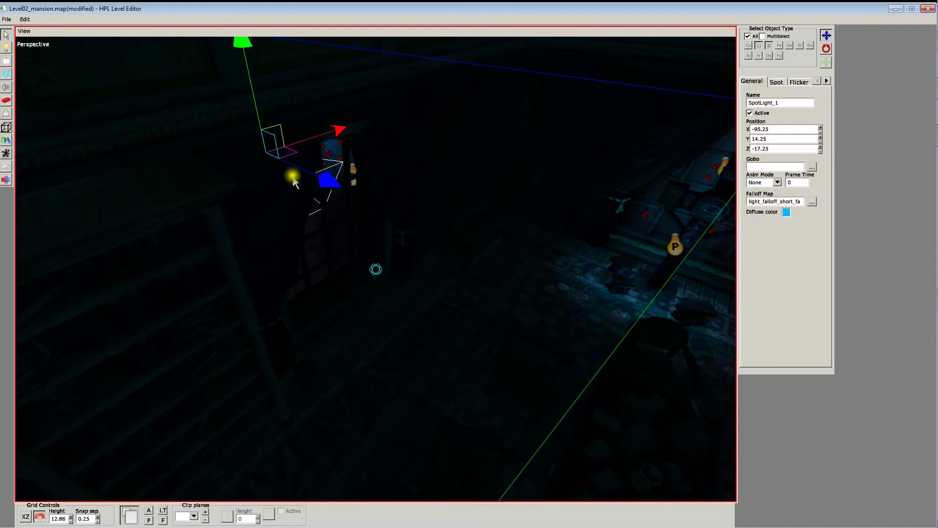
pyautogui.click(777, 82)
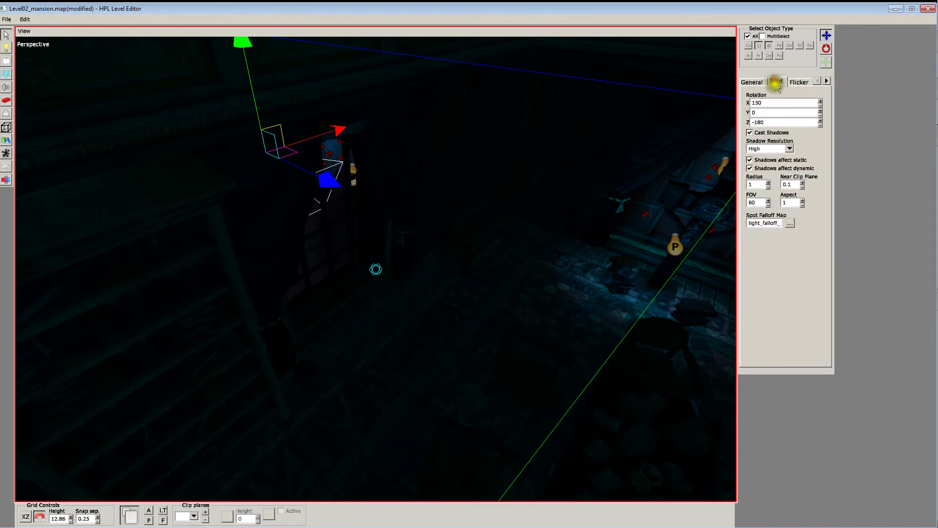
pyautogui.click(769, 183)
pyautogui.click(768, 183)
pyautogui.click(769, 183)
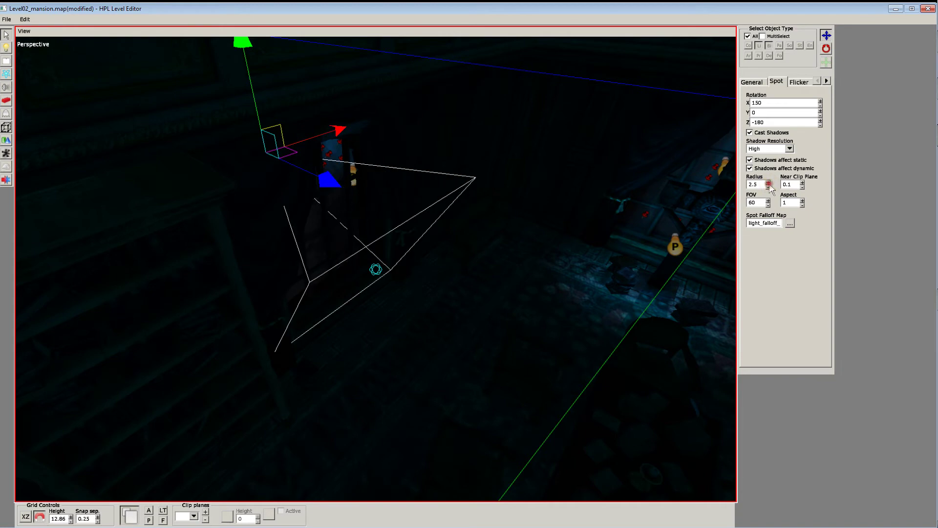
pyautogui.click(768, 183)
pyautogui.click(769, 183)
pyautogui.click(769, 183)
pyautogui.click(769, 183)
pyautogui.click(769, 184)
pyautogui.click(769, 184)
pyautogui.click(769, 184)
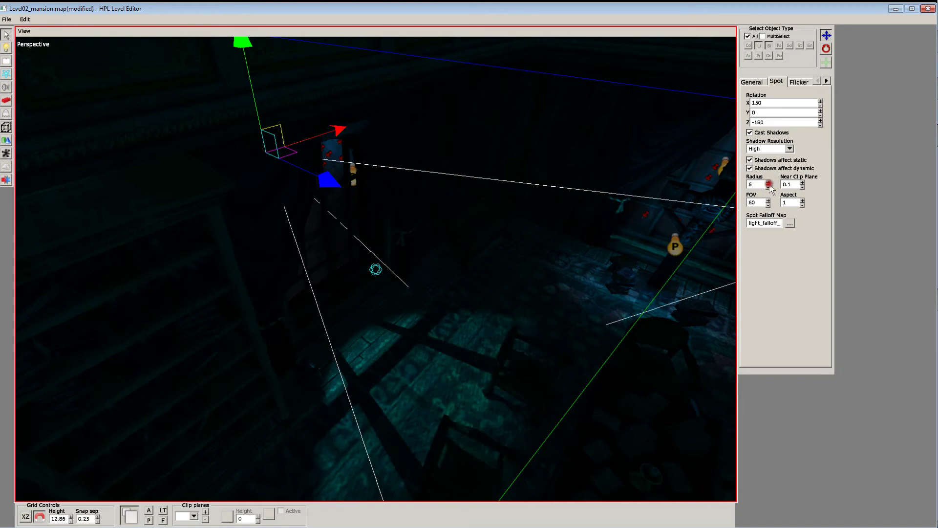
# Centre the spotlight on the window and move it further back to X -95, Z -18.25, checking it against the window's position
pyautogui.keyDown('alt'); pyautogui.moveTo(569, 227); pyautogui.dragTo(364, 239); pyautogui.keyUp('alt')
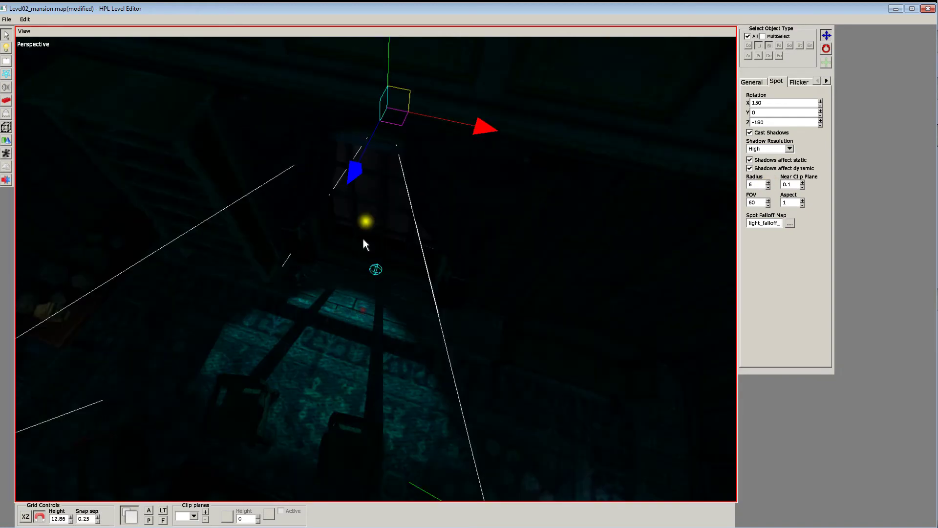
pyautogui.moveTo(356, 171); pyautogui.dragTo(446, 119)
pyautogui.moveTo(508, 97); pyautogui.dragTo(537, 228)
pyautogui.moveTo(537, 234); pyautogui.dragTo(508, 264, button='middle')
pyautogui.click(360, 197)
pyautogui.moveTo(283, 230); pyautogui.dragTo(379, 273, button='middle')
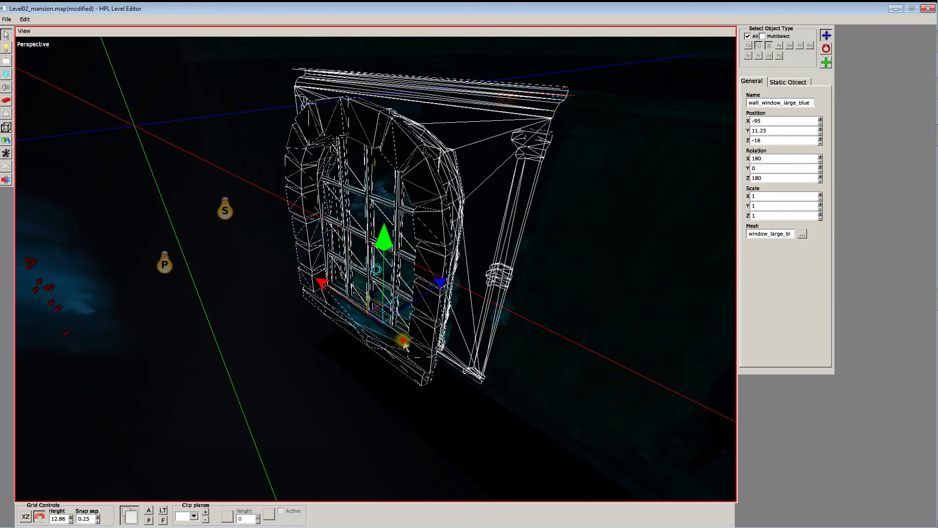
pyautogui.moveTo(623, 277); pyautogui.dragTo(360, 166, button='middle')
pyautogui.click(360, 161)
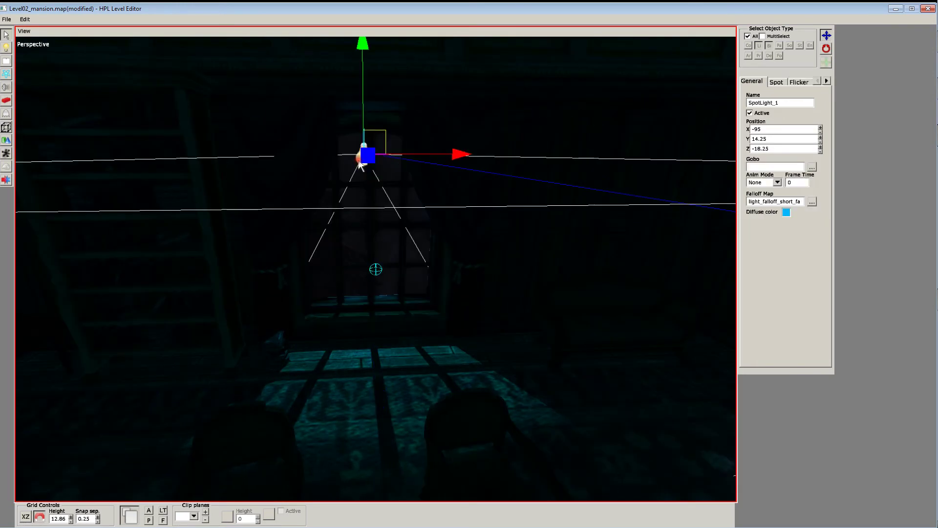
pyautogui.click(811, 168)
pyautogui.moveTo(651, 200)
pyautogui.mouseDown()
pyautogui.moveTo(648, 273)
pyautogui.moveTo(652, 210)
pyautogui.mouseUp()
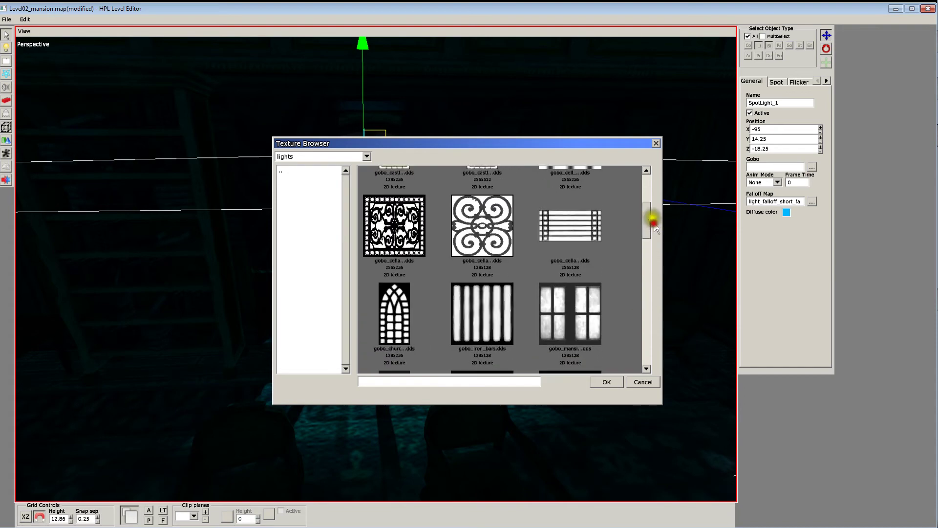
pyautogui.click(656, 143)
# Try the Low shadow resolution on the spotlight and keep the spotlight selected
pyautogui.click(776, 83)
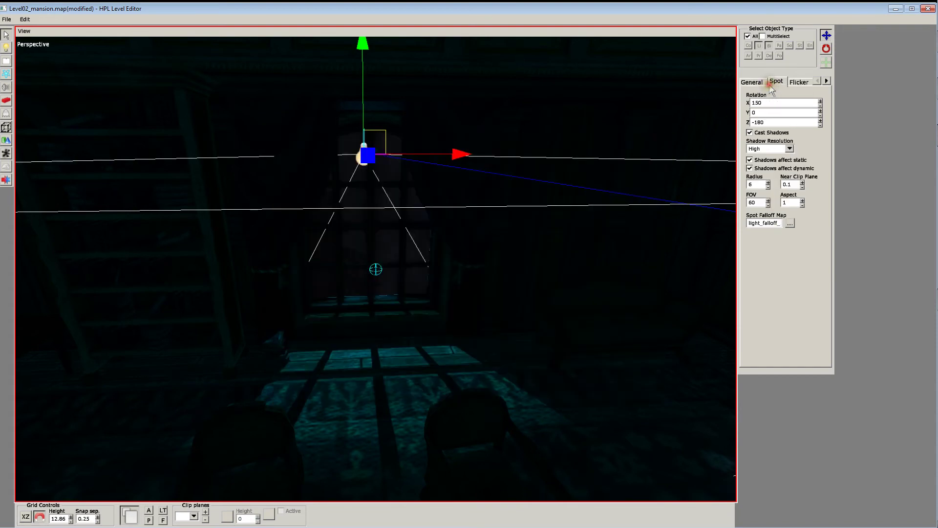
pyautogui.click(788, 149)
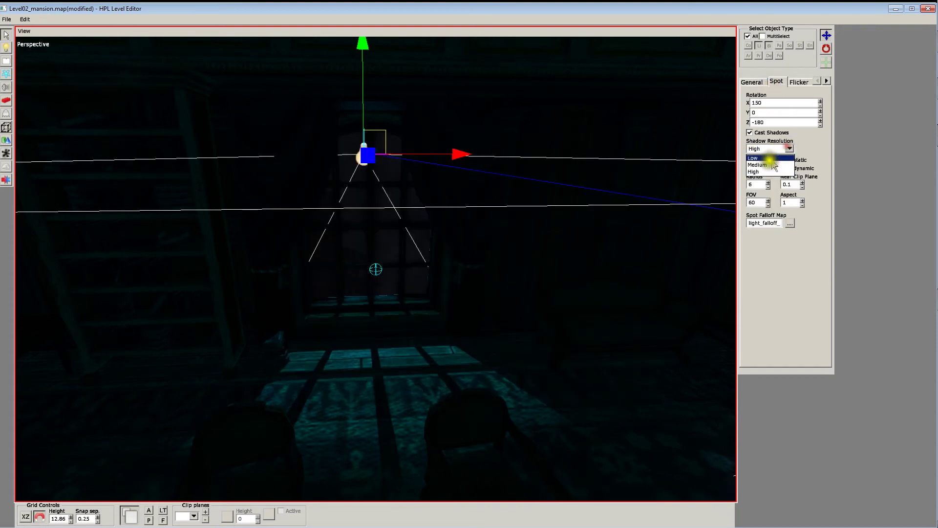
pyautogui.click(766, 160)
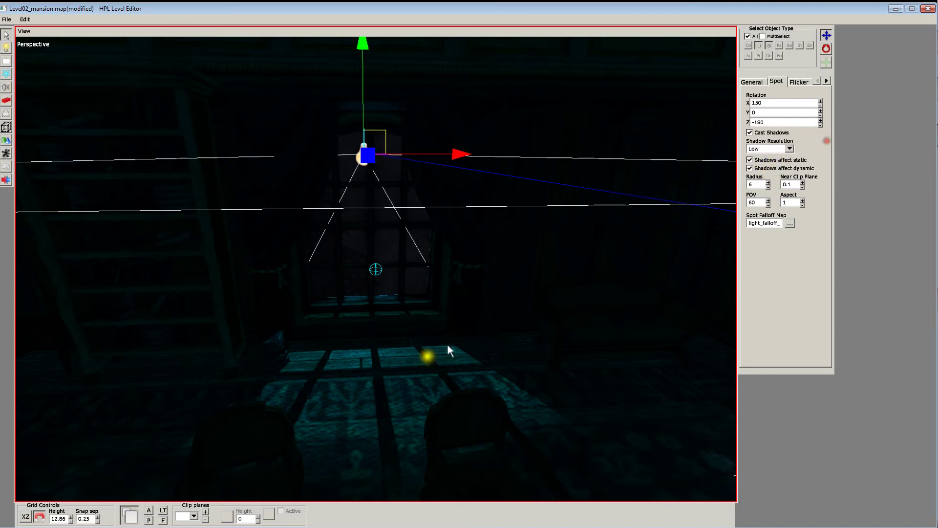
pyautogui.click(364, 164)
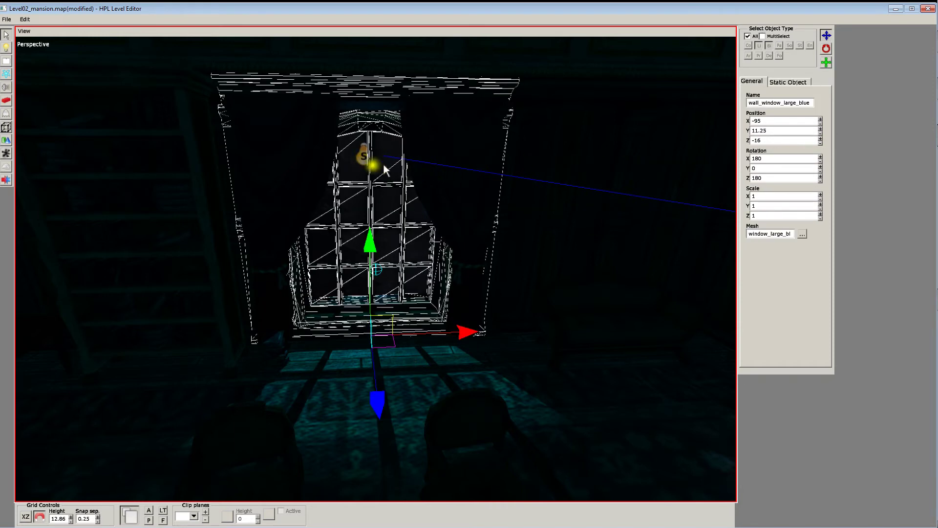
pyautogui.click(364, 156)
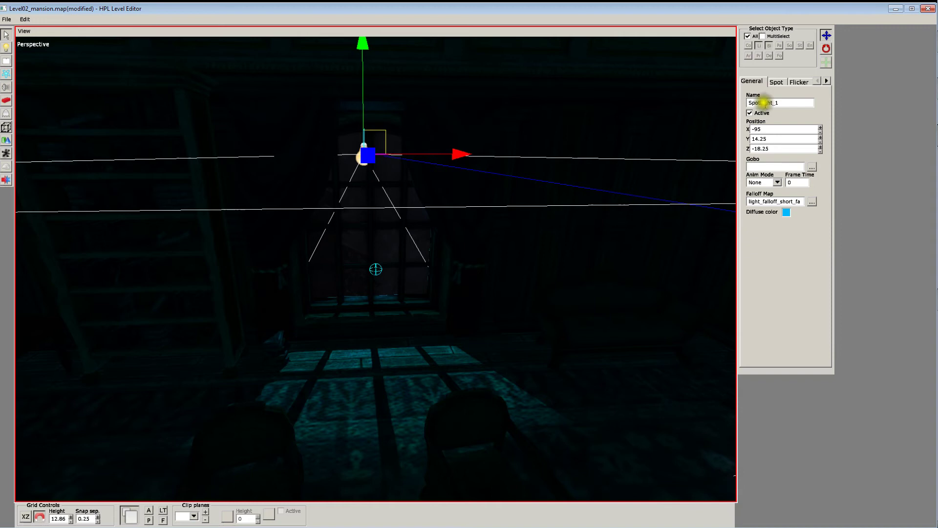
# Set the spotlight's shadow resolution to High and stop its shadows from affecting static objects
pyautogui.click(786, 81)
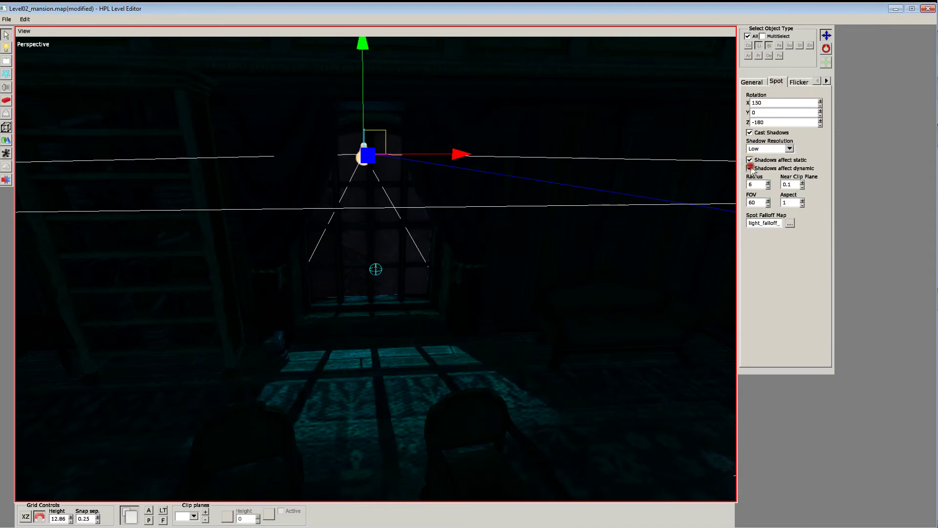
pyautogui.click(787, 148)
pyautogui.click(769, 170)
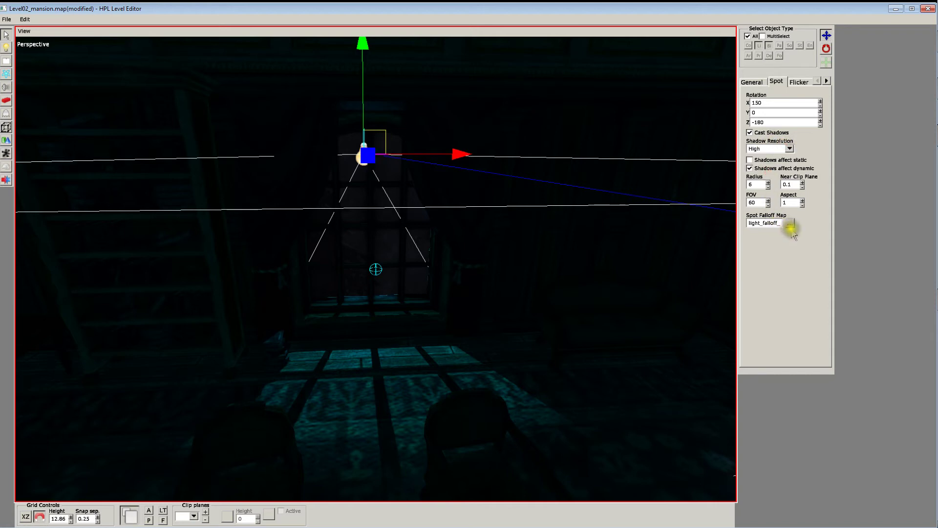
# Reapply the light_falloff_short_fade.tga texture to the spotlight's spot falloff map
pyautogui.click(790, 224)
pyautogui.click(469, 224)
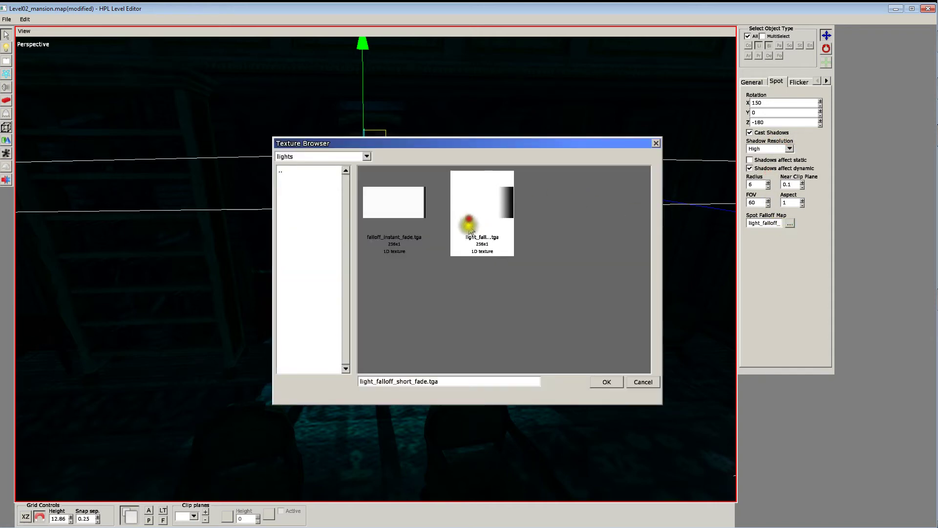
pyautogui.click(606, 382)
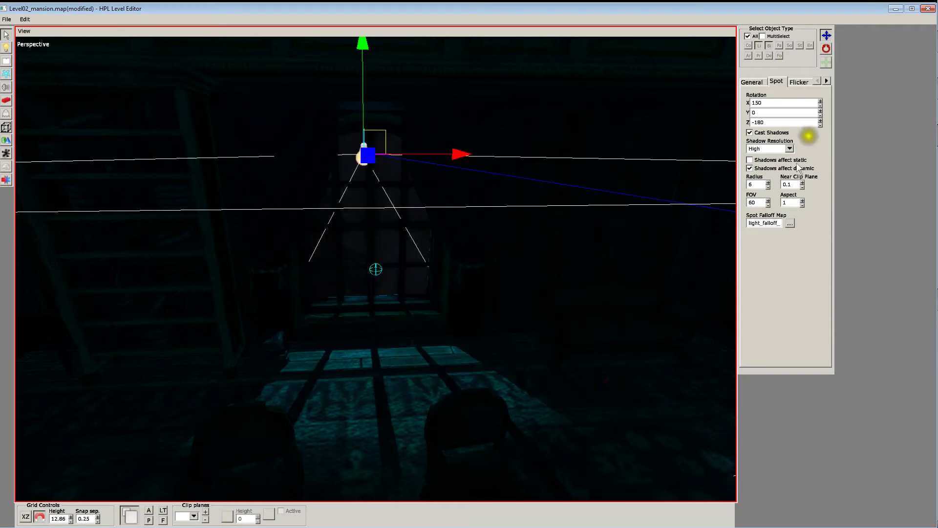
# Examine the blue light cast through the window from several angles and compare it with the neighbouring lit window
pyautogui.keyDown('alt'); pyautogui.moveTo(546, 228); pyautogui.dragTo(403, 210); pyautogui.keyUp('alt')
pyautogui.moveTo(403, 214)
pyautogui.mouseDown(button='middle')
pyautogui.moveTo(426, 298)
pyautogui.moveTo(341, 323)
pyautogui.moveTo(288, 289)
pyautogui.moveTo(314, 278)
pyautogui.moveTo(362, 308)
pyautogui.moveTo(597, 283)
pyautogui.moveTo(412, 300)
pyautogui.moveTo(373, 291)
pyautogui.moveTo(393, 308)
pyautogui.moveTo(342, 326)
pyautogui.moveTo(389, 331)
pyautogui.moveTo(439, 318)
pyautogui.moveTo(500, 278)
pyautogui.moveTo(406, 356)
pyautogui.moveTo(550, 330)
pyautogui.mouseUp(button='middle')
pyautogui.click(497, 327)
pyautogui.moveTo(336, 321); pyautogui.dragTo(217, 522, button='middle')
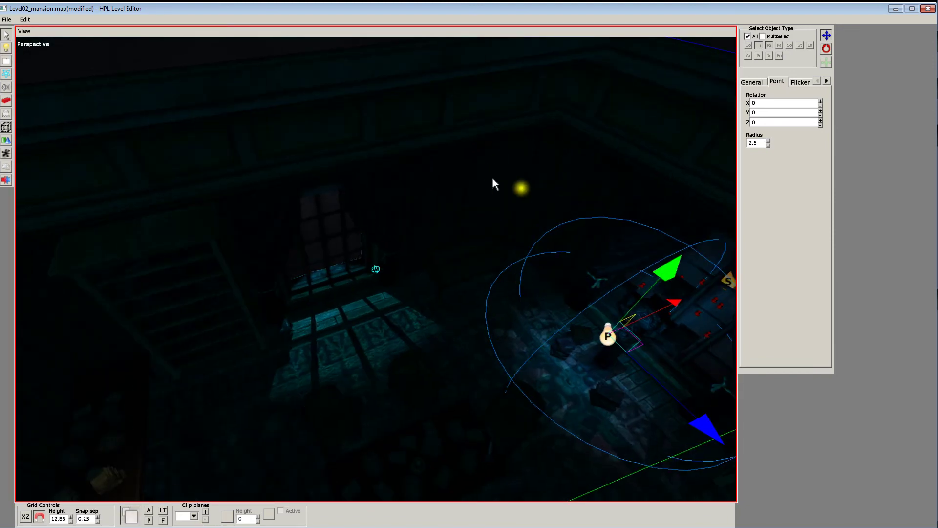
pyautogui.moveTo(346, 265); pyautogui.dragTo(187, 225, button='middle')
pyautogui.click(328, 315)
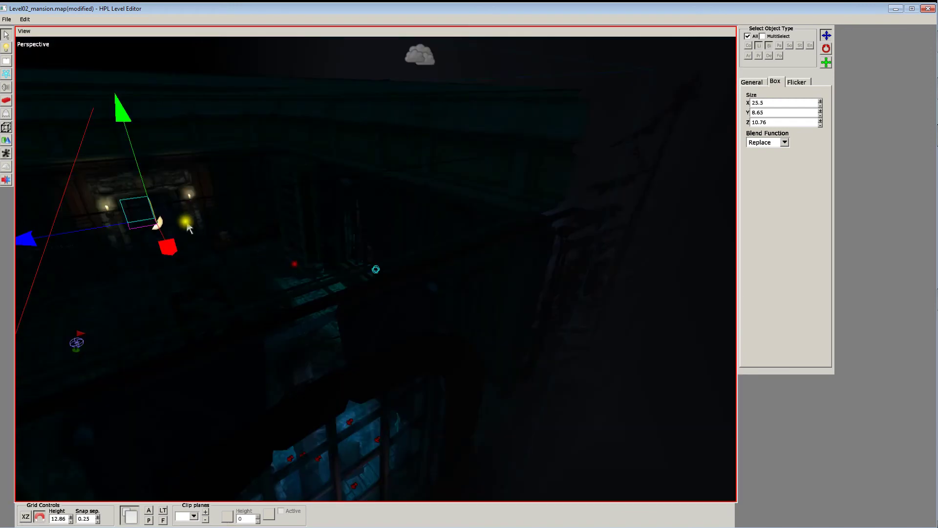
pyautogui.moveTo(129, 209); pyautogui.dragTo(282, 365, button='middle')
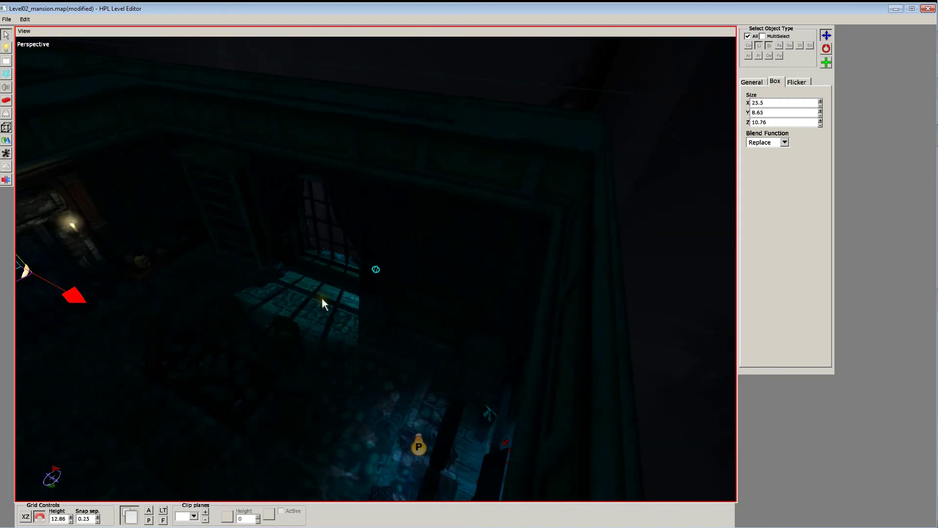
# Select the billboard at the neighbouring lit window and move it into the room to X -90.25
pyautogui.moveTo(322, 299); pyautogui.dragTo(585, 192, button='middle')
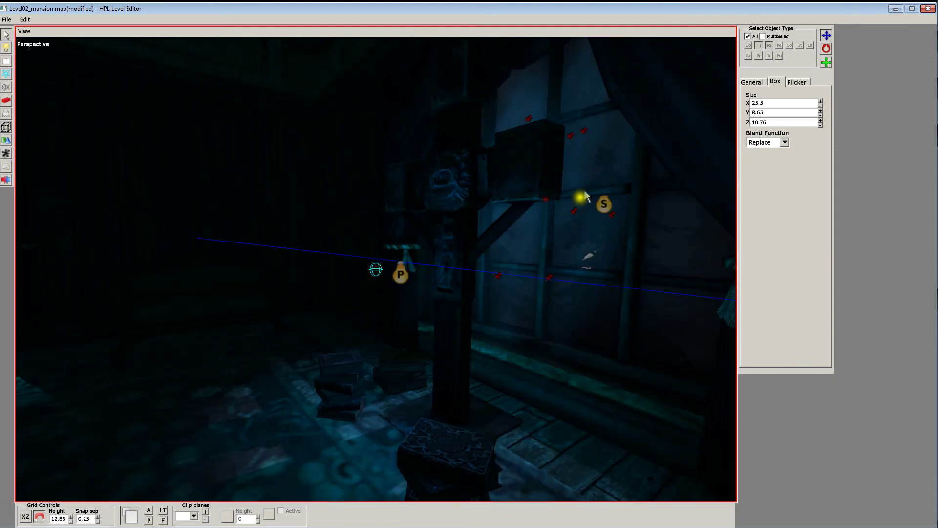
pyautogui.click(582, 197)
pyautogui.moveTo(342, 260); pyautogui.dragTo(647, 257, button='middle')
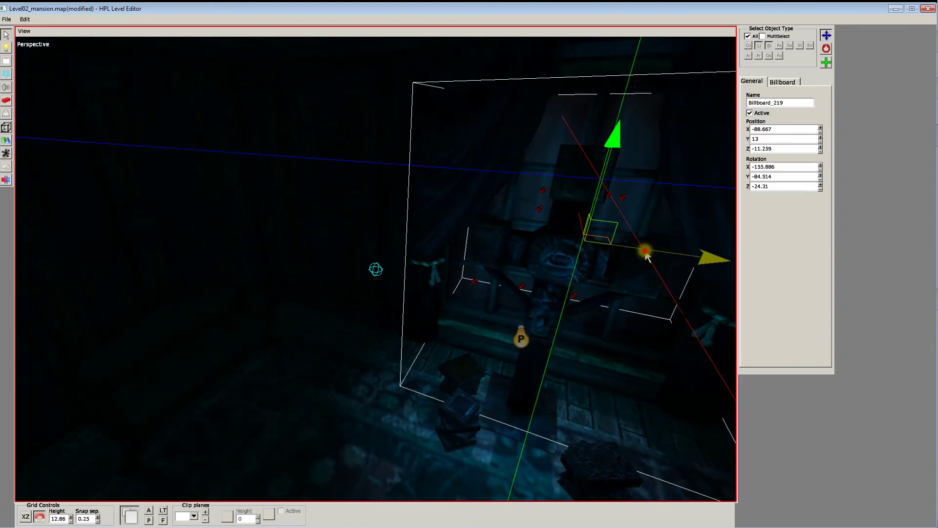
pyautogui.keyDown('alt'); pyautogui.moveTo(646, 254); pyautogui.dragTo(503, 315); pyautogui.keyUp('alt')
pyautogui.moveTo(555, 288); pyautogui.dragTo(401, 334)
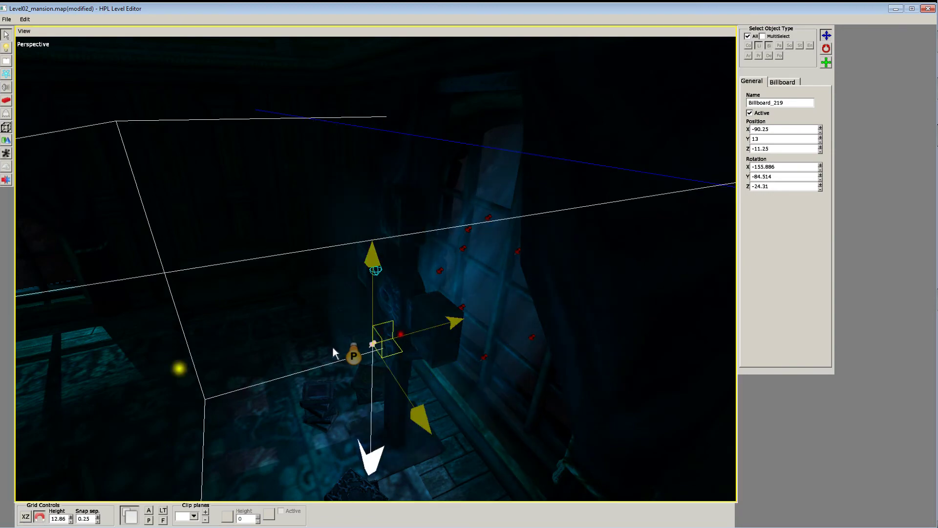
# Move the neighbouring window's billboard outward past the window to X -86.5
pyautogui.moveTo(332, 347); pyautogui.dragTo(145, 346, button='middle')
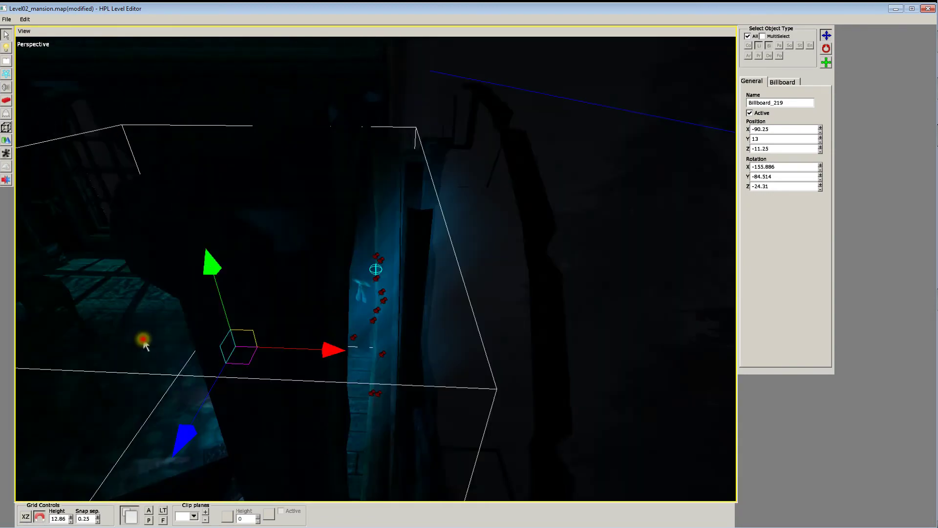
pyautogui.moveTo(327, 355); pyautogui.dragTo(746, 368)
pyautogui.keyDown('alt'); pyautogui.moveTo(646, 347); pyautogui.dragTo(671, 329); pyautogui.keyUp('alt')
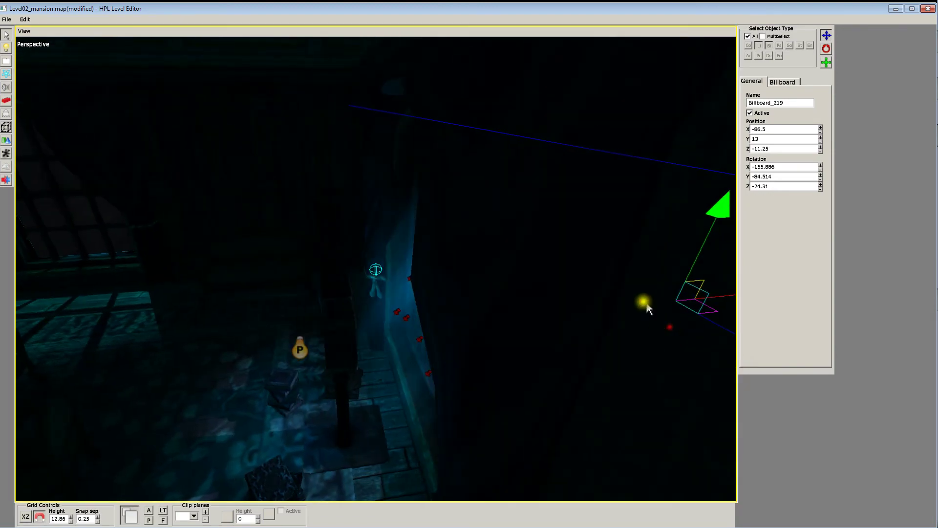
pyautogui.moveTo(647, 307); pyautogui.dragTo(467, 198, button='middle')
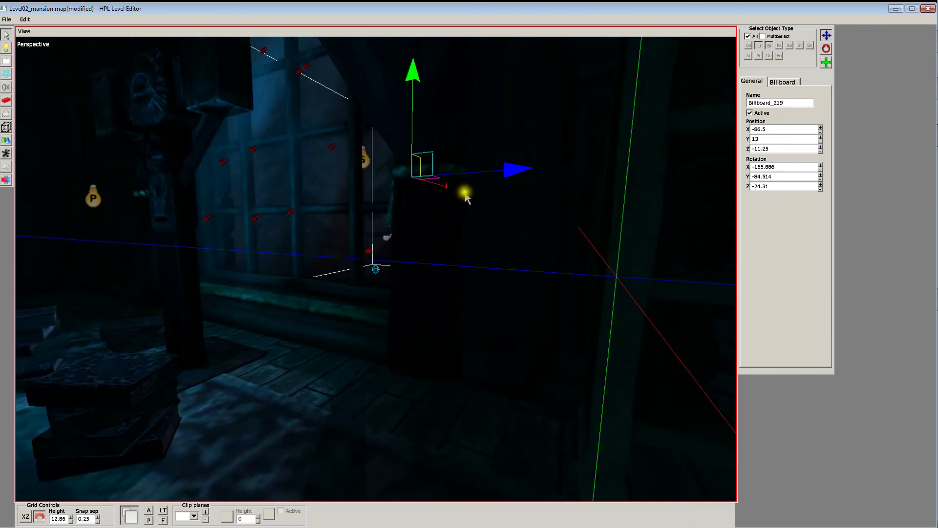
pyautogui.moveTo(433, 186); pyautogui.dragTo(396, 329)
pyautogui.moveTo(396, 328); pyautogui.dragTo(436, 305, button='middle')
# Place a point light over the lit floor patch in front of the barred window, at X -94.75, Y 13, Z -13.75
pyautogui.click(232, 160)
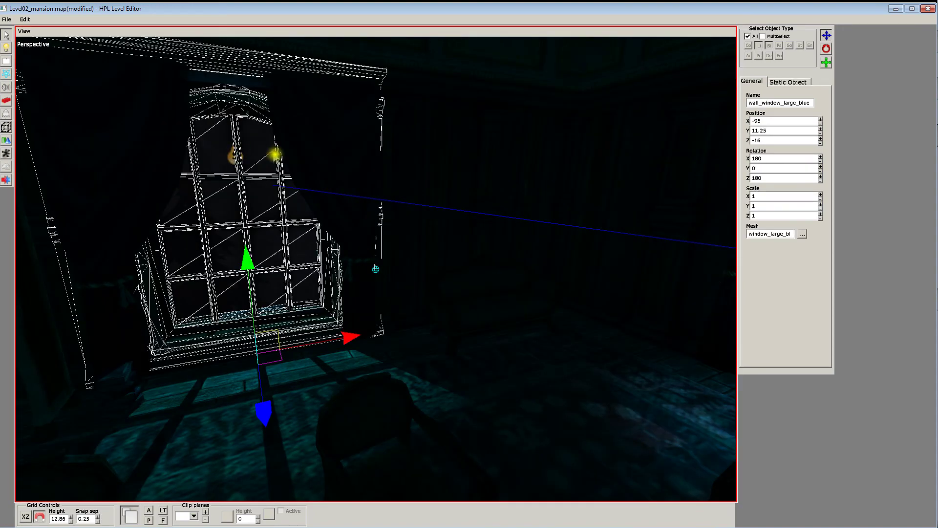
pyautogui.click(468, 348)
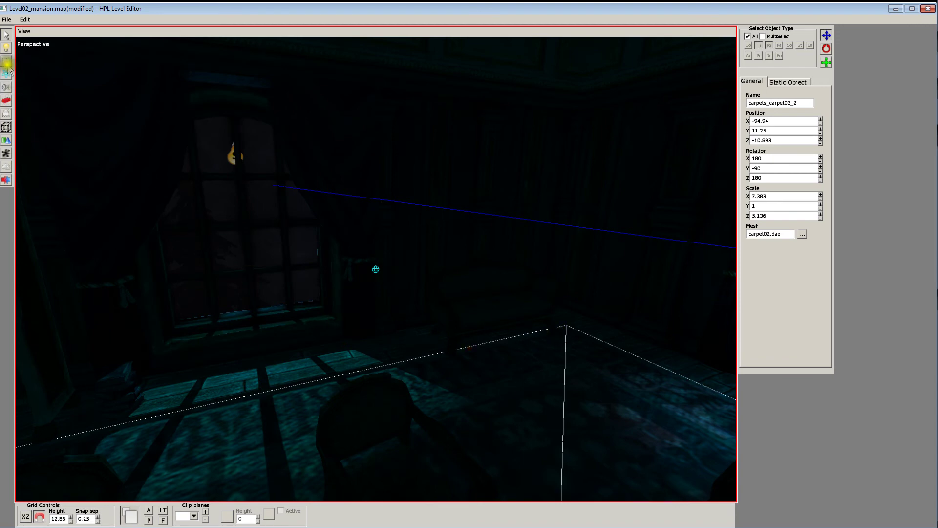
pyautogui.click(6, 49)
pyautogui.click(788, 45)
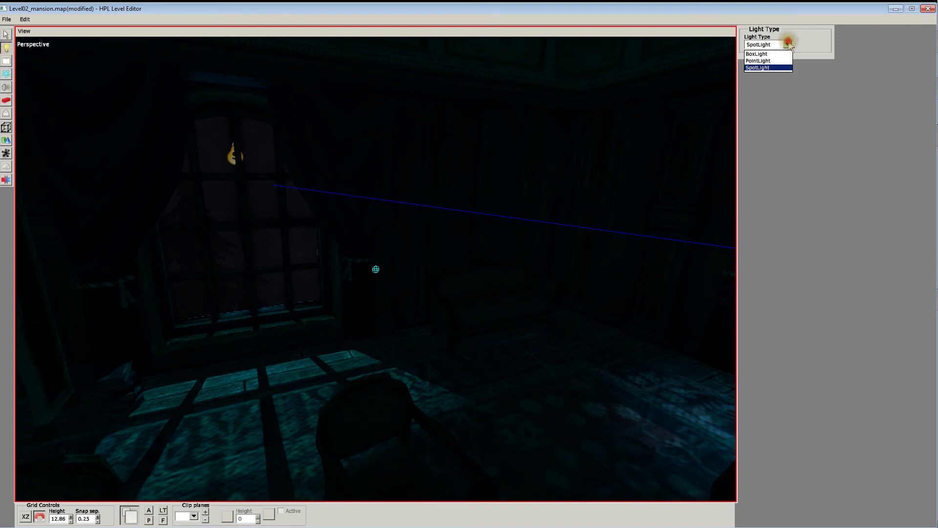
pyautogui.click(764, 61)
pyautogui.keyDown('alt'); pyautogui.moveTo(298, 323); pyautogui.dragTo(297, 342, button='middle'); pyautogui.keyUp('alt')
pyautogui.click(273, 455)
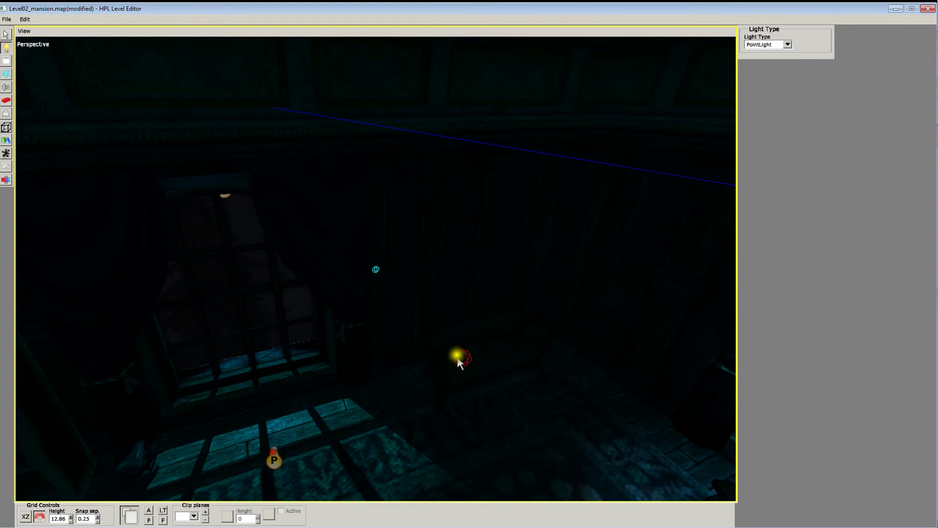
pyautogui.keyDown('alt'); pyautogui.moveTo(459, 359); pyautogui.dragTo(461, 313, button='middle'); pyautogui.keyUp('alt')
pyautogui.click(6, 34)
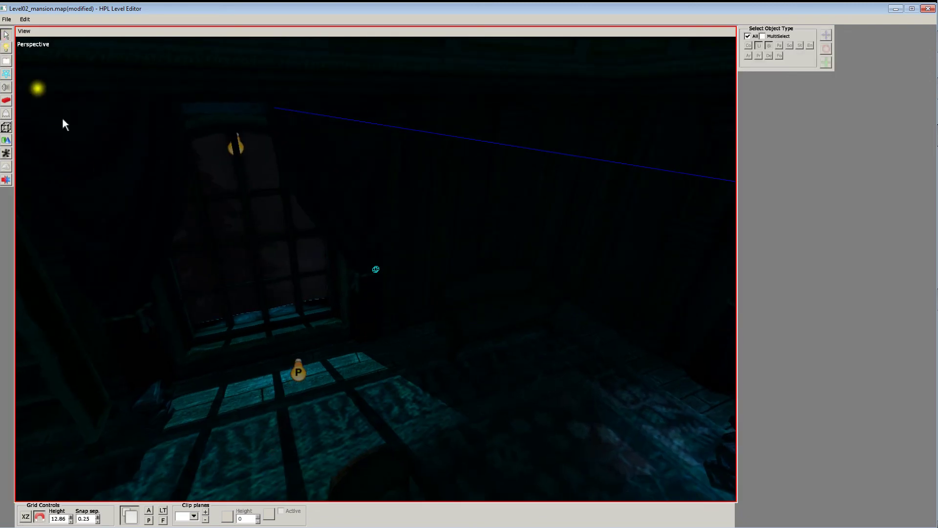
pyautogui.click(298, 377)
pyautogui.moveTo(299, 368); pyautogui.dragTo(296, 357)
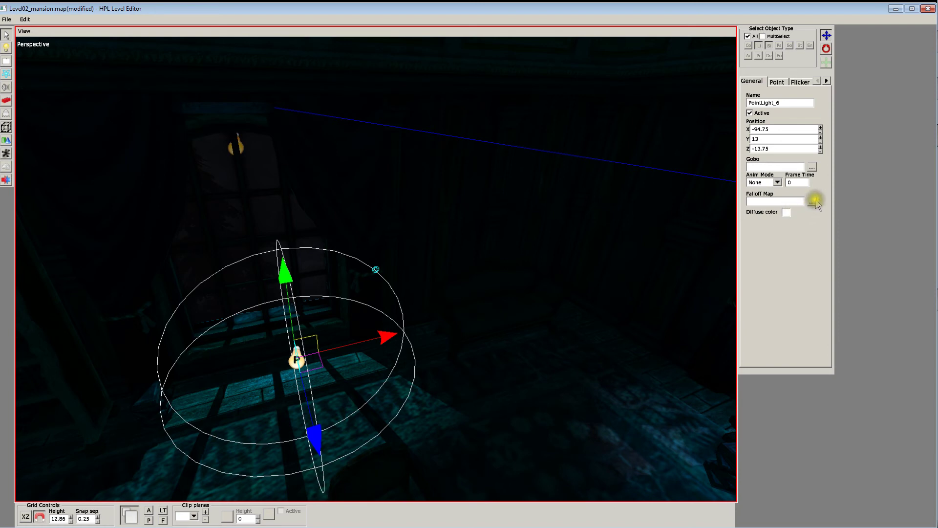
# Set the new point light's diffuse color to bright blue
pyautogui.click(787, 212)
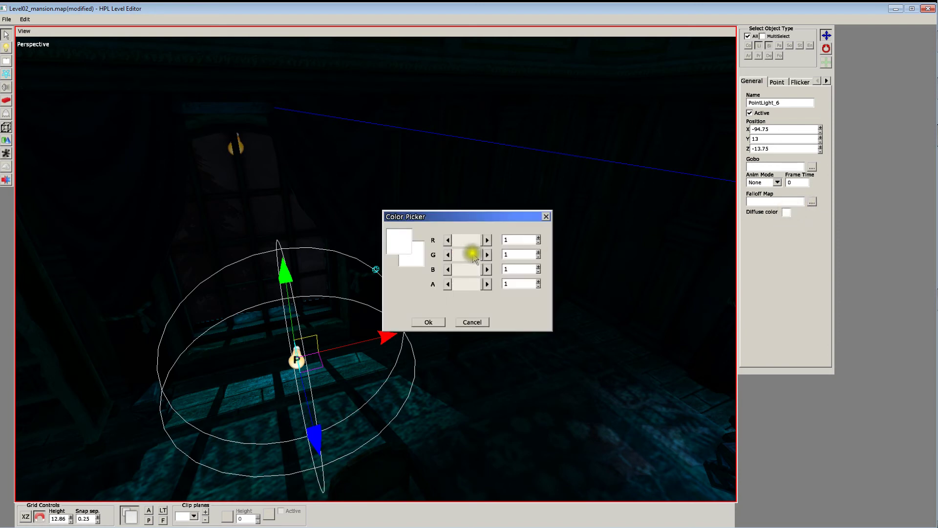
pyautogui.moveTo(485, 260); pyautogui.dragTo(421, 246)
pyautogui.moveTo(468, 268)
pyautogui.mouseDown()
pyautogui.moveTo(463, 255)
pyautogui.moveTo(473, 256)
pyautogui.mouseUp()
pyautogui.click(428, 323)
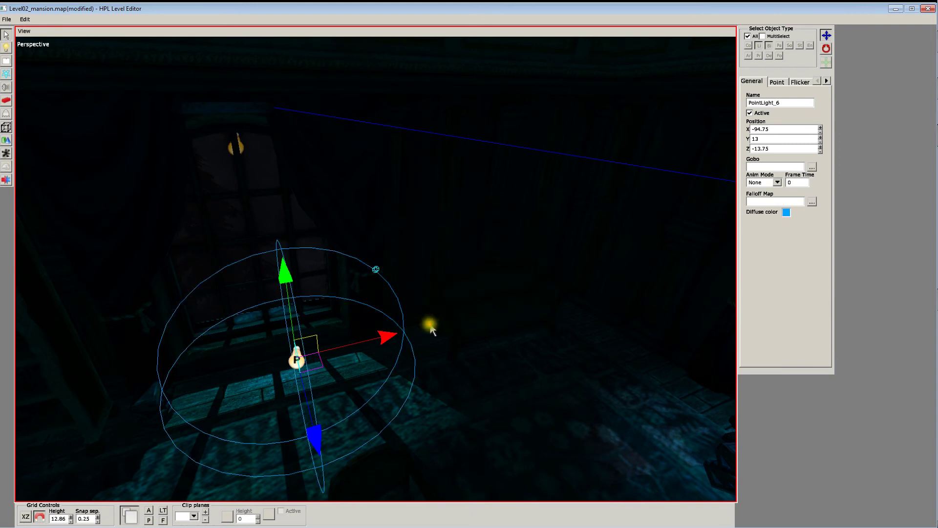
# Move the blue point light down near the window sill, to X -95.25, Y 11.75, Z -15
pyautogui.keyDown('alt'); pyautogui.moveTo(517, 329); pyautogui.dragTo(506, 299); pyautogui.keyUp('alt')
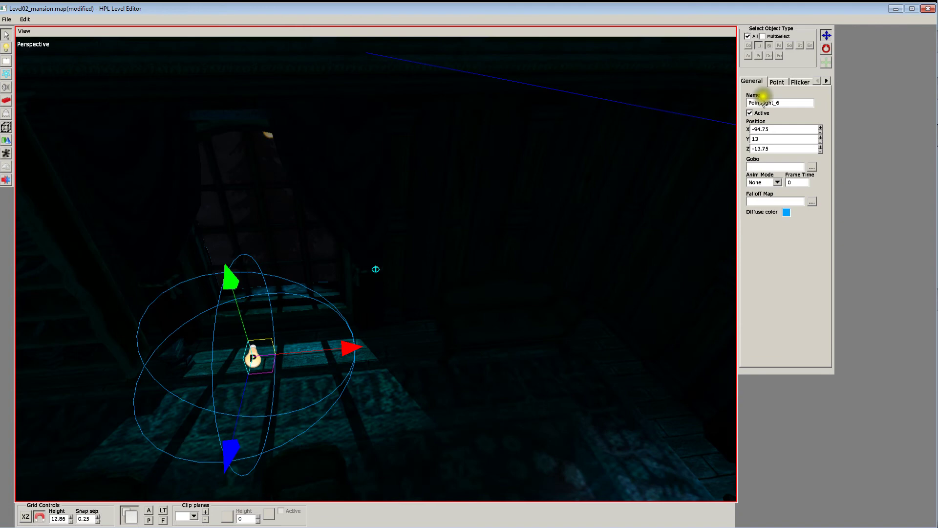
pyautogui.moveTo(326, 390); pyautogui.dragTo(397, 353, button='middle')
pyautogui.scroll(-3, 396, 351)
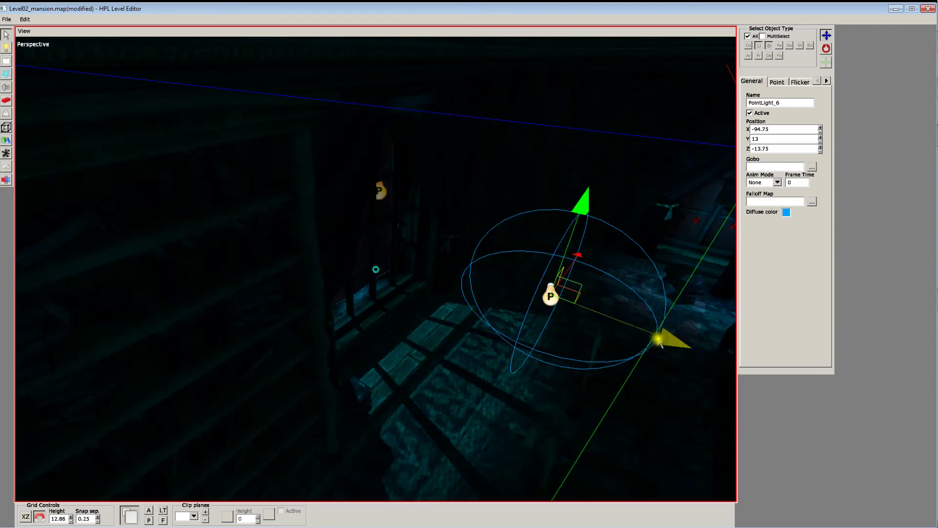
pyautogui.moveTo(659, 337); pyautogui.dragTo(473, 294)
pyautogui.moveTo(477, 226); pyautogui.dragTo(394, 244)
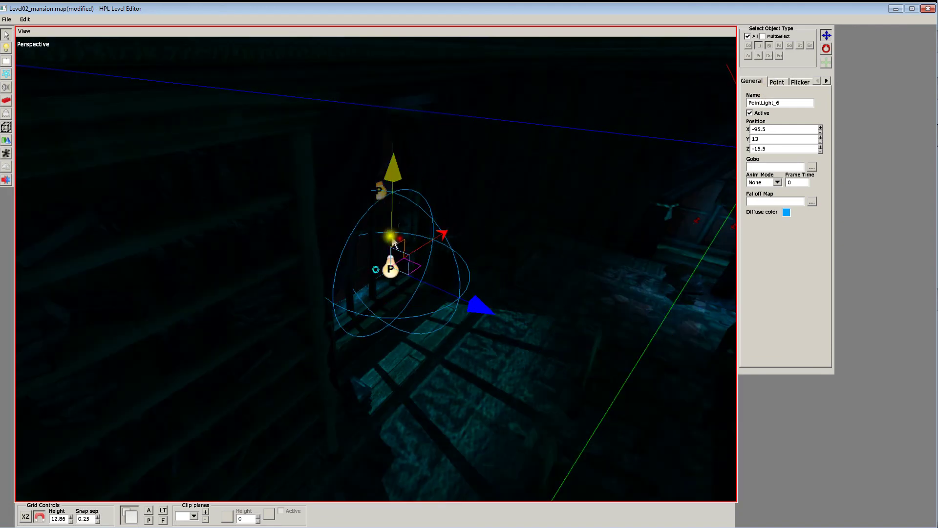
pyautogui.moveTo(392, 184); pyautogui.dragTo(390, 268)
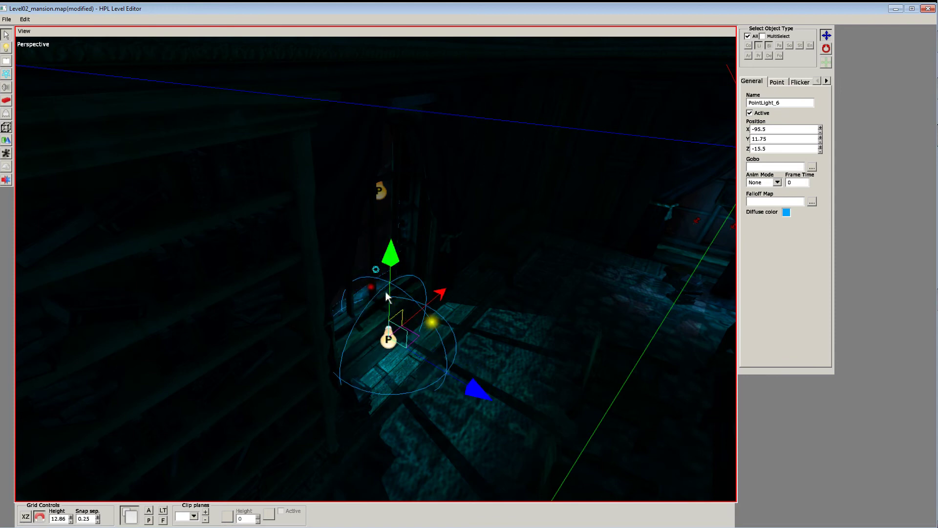
pyautogui.moveTo(476, 402); pyautogui.dragTo(513, 424)
pyautogui.moveTo(455, 301); pyautogui.dragTo(586, 247)
pyautogui.click(419, 366)
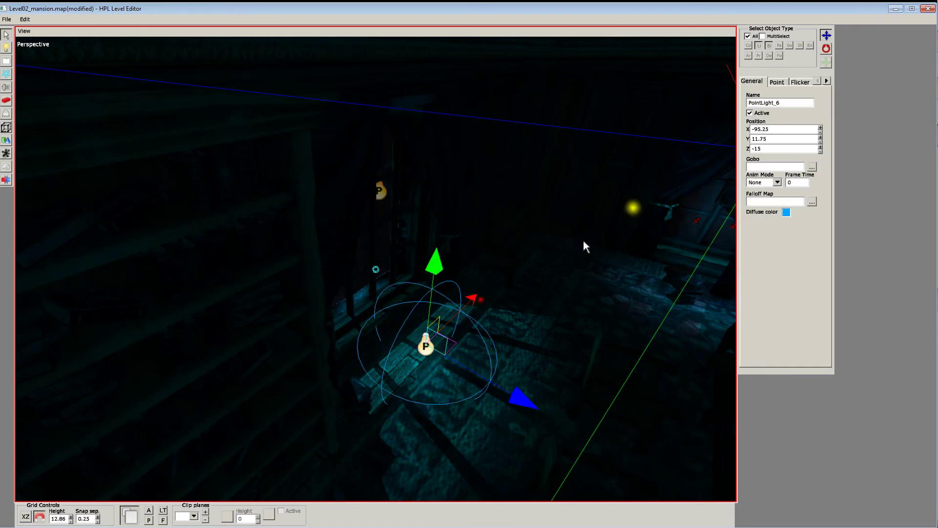
# Set the blue point light's radius to 3
pyautogui.click(773, 83)
pyautogui.click(796, 82)
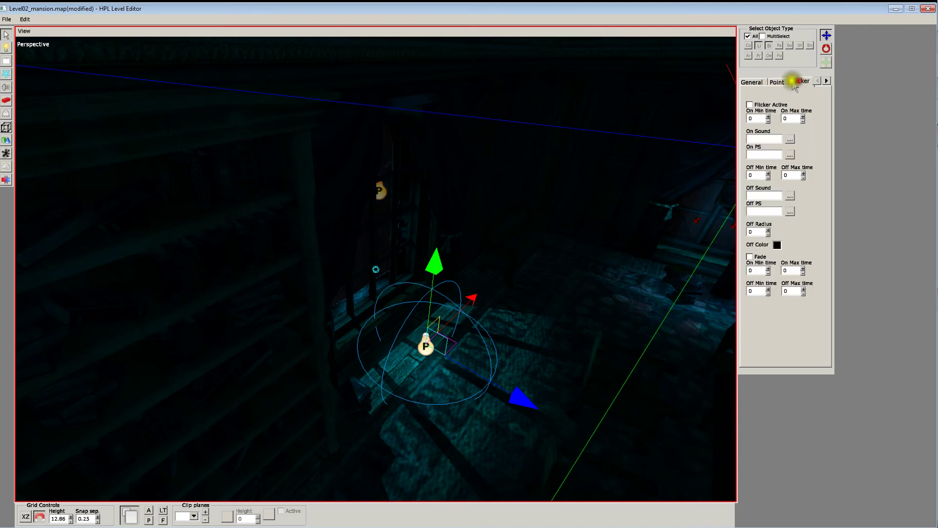
pyautogui.click(778, 81)
pyautogui.click(768, 140)
pyautogui.click(768, 141)
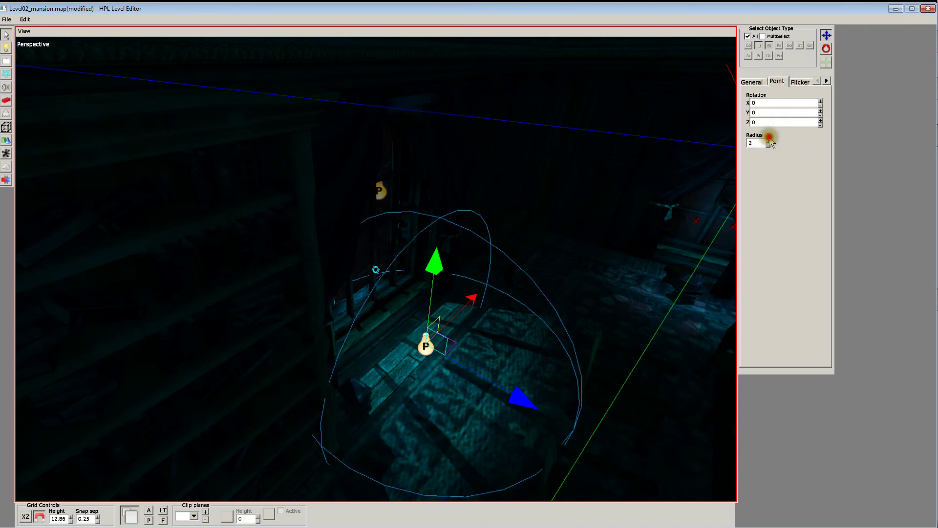
pyautogui.click(769, 141)
pyautogui.click(769, 141)
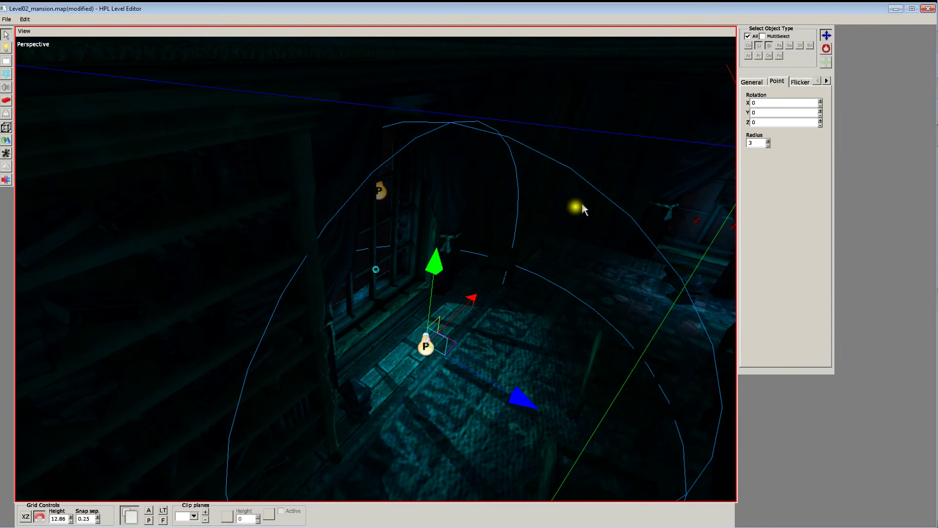
# Move the blue point light farther from the window, out over the lit carpet
pyautogui.keyDown('alt'); pyautogui.moveTo(577, 207); pyautogui.dragTo(469, 245); pyautogui.keyUp('alt')
pyautogui.moveTo(389, 309); pyautogui.dragTo(427, 312)
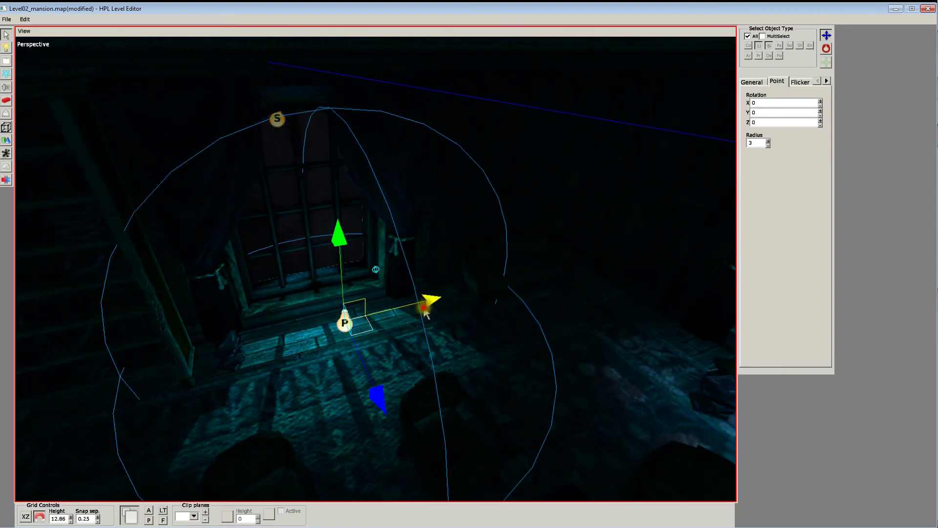
pyautogui.moveTo(380, 398); pyautogui.dragTo(398, 467)
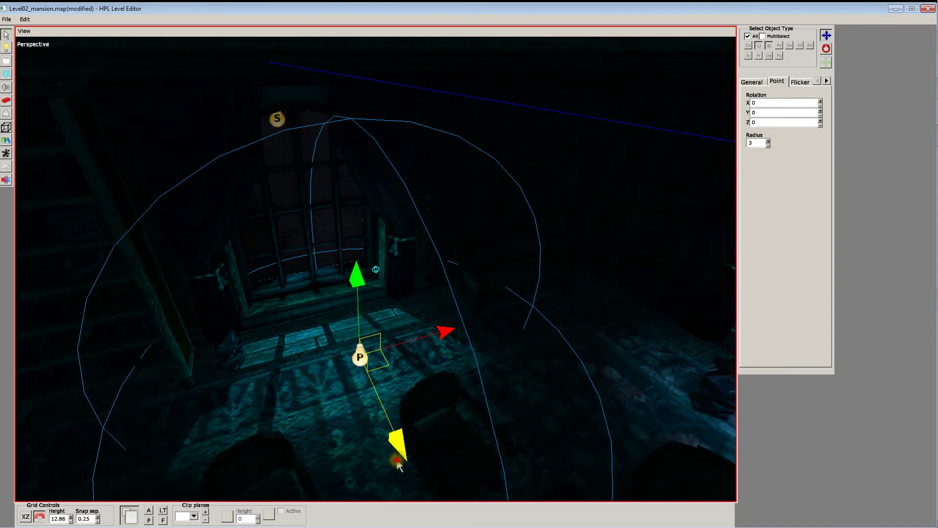
# Inspect the settings of the point light and the spotlight at the neighbouring window
pyautogui.keyDown('alt'); pyautogui.moveTo(344, 428); pyautogui.dragTo(476, 365); pyautogui.keyUp('alt')
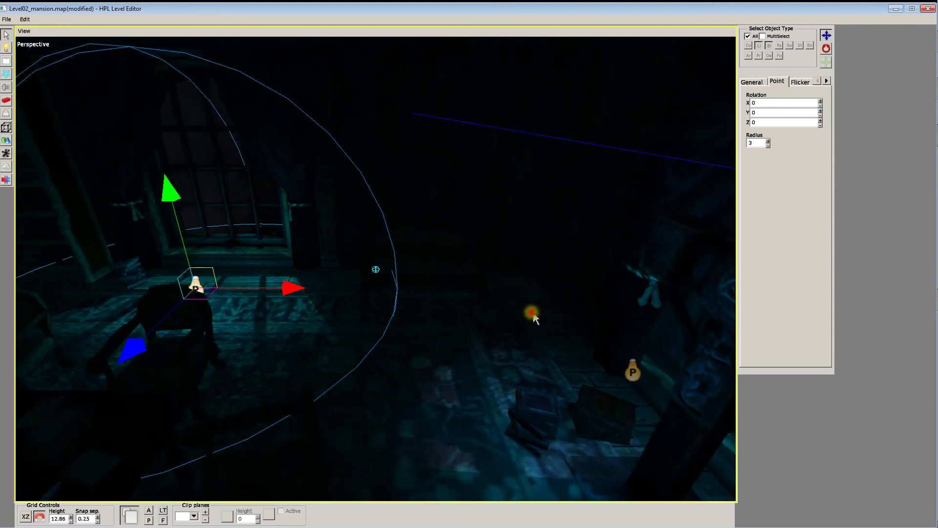
pyautogui.keyDown('alt'); pyautogui.moveTo(533, 313); pyautogui.dragTo(462, 381); pyautogui.keyUp('alt')
pyautogui.click(556, 325)
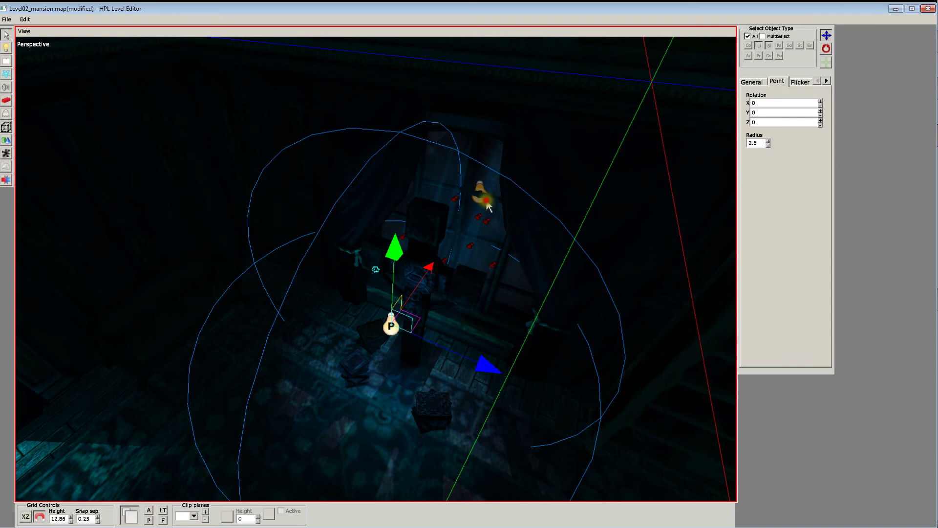
pyautogui.click(486, 201)
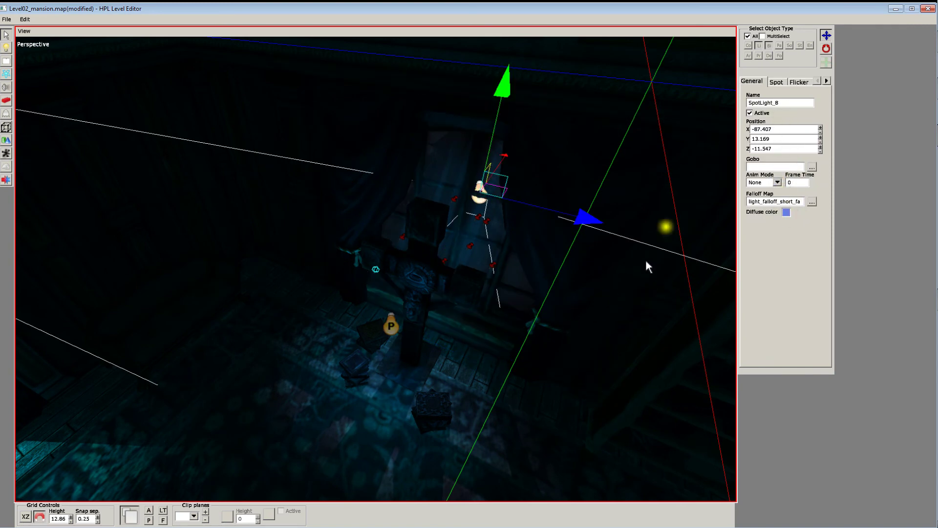
pyautogui.click(777, 81)
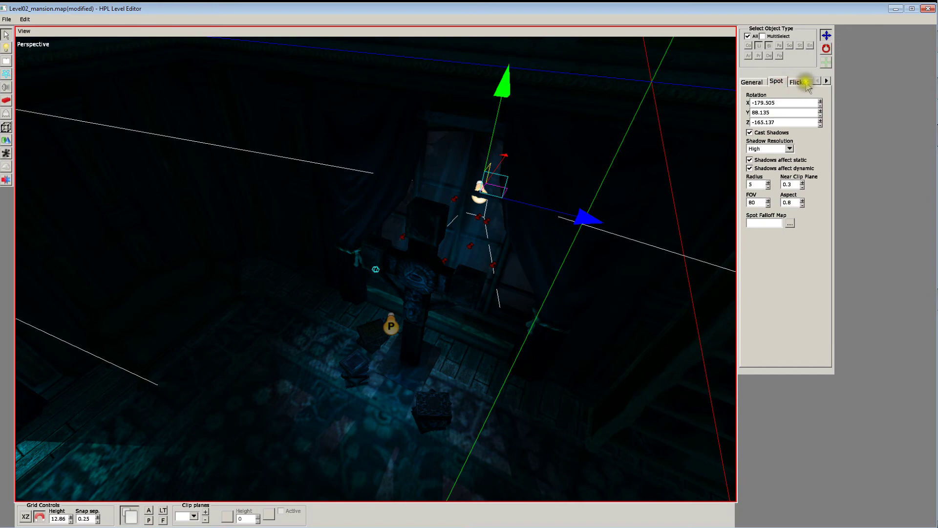
# Select the barred window's spotlight and try a wider field of view of 105
pyautogui.keyDown('alt'); pyautogui.moveTo(473, 327); pyautogui.dragTo(489, 291); pyautogui.keyUp('alt')
pyautogui.keyDown('alt'); pyautogui.moveTo(328, 319); pyautogui.dragTo(394, 280); pyautogui.keyUp('alt')
pyautogui.click(280, 311)
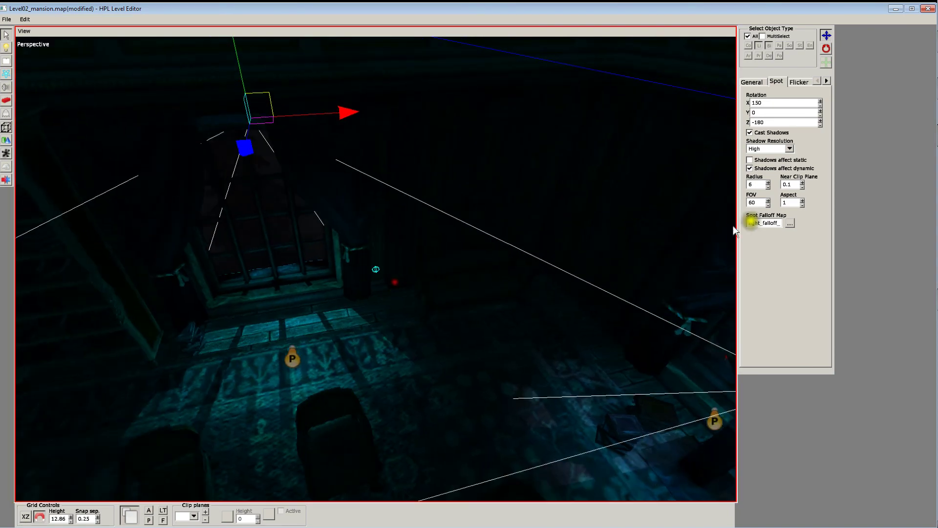
pyautogui.click(767, 200)
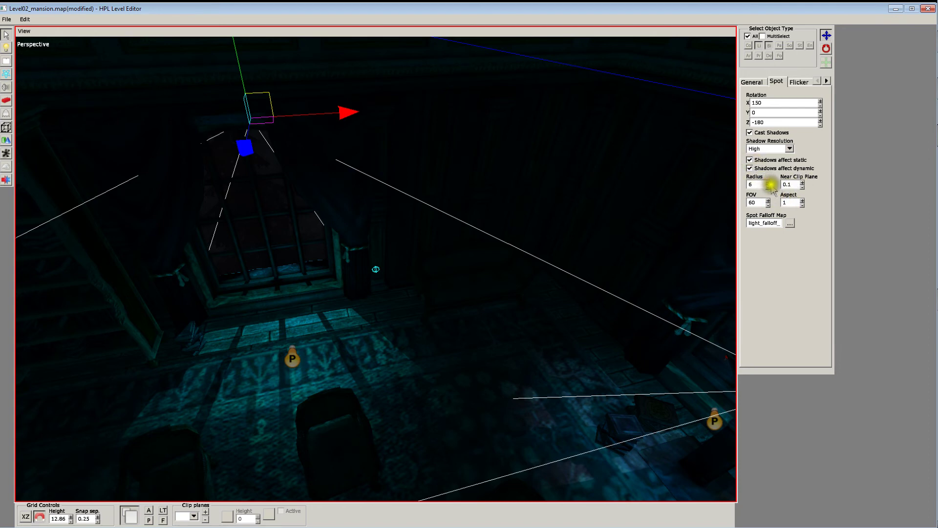
pyautogui.click(769, 200)
pyautogui.click(768, 200)
pyautogui.click(768, 200)
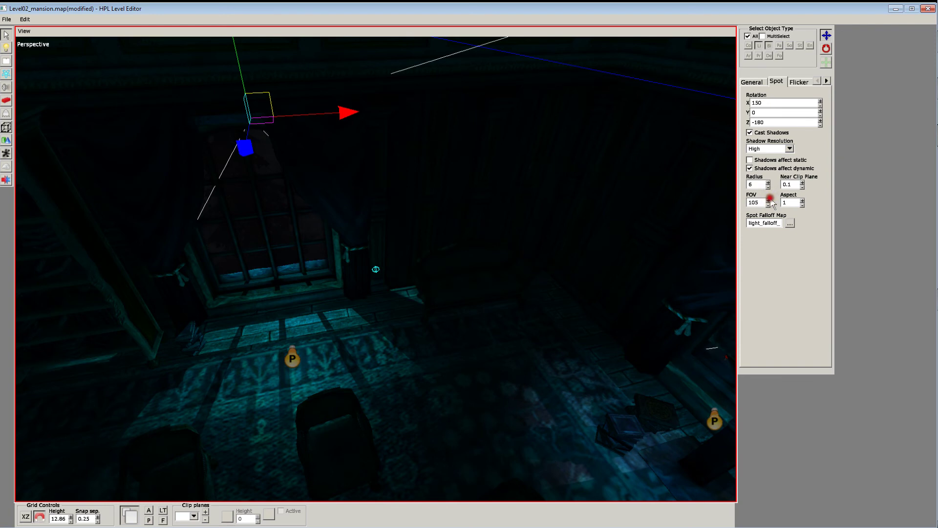
pyautogui.click(769, 201)
# Try a narrower field of view of 30 on the spotlight and return it to 60
pyautogui.click(768, 205)
pyautogui.click(768, 205)
pyautogui.click(768, 204)
pyautogui.click(768, 205)
pyautogui.click(768, 205)
pyautogui.click(768, 204)
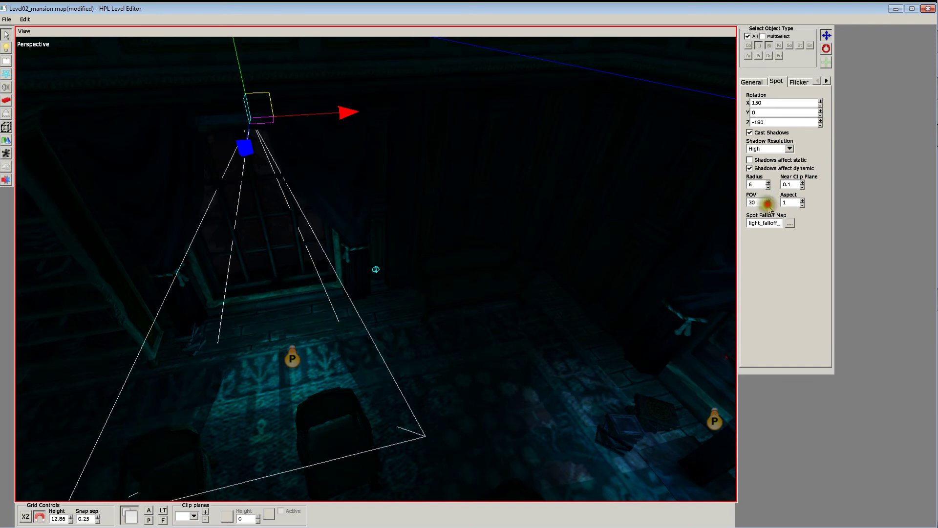
pyautogui.click(768, 200)
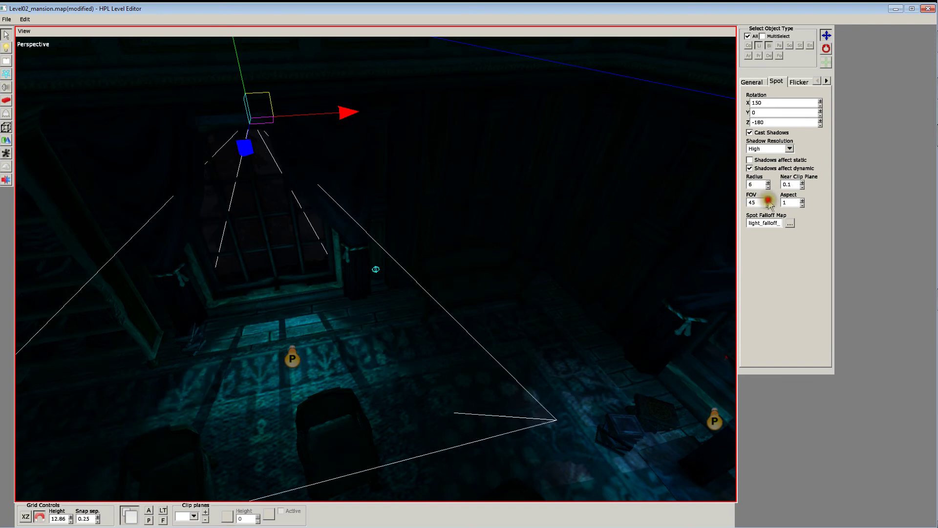
pyautogui.click(768, 200)
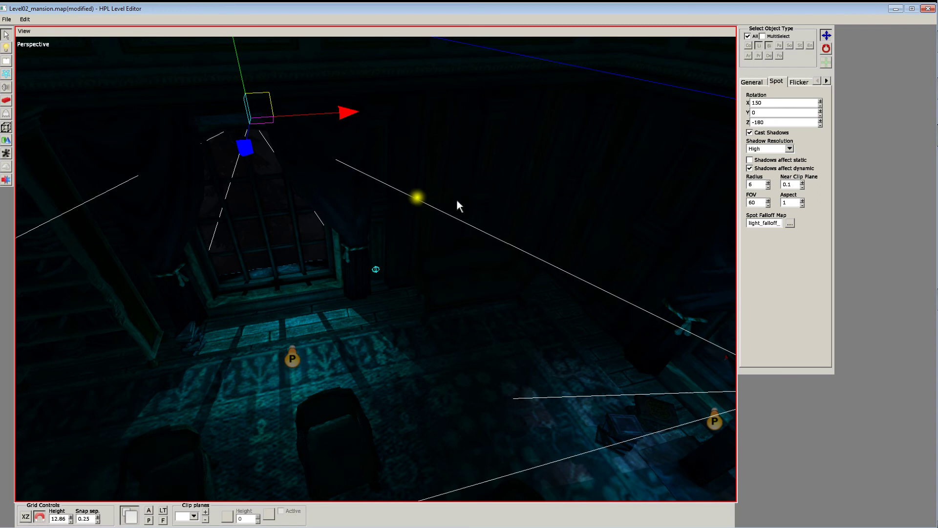
# Move the barred window's spotlight slightly forward and sideways to shift the light it casts on the floor
pyautogui.moveTo(245, 146); pyautogui.dragTo(254, 193)
pyautogui.moveTo(334, 121)
pyautogui.mouseDown()
pyautogui.moveTo(346, 120)
pyautogui.moveTo(338, 121)
pyautogui.mouseUp()
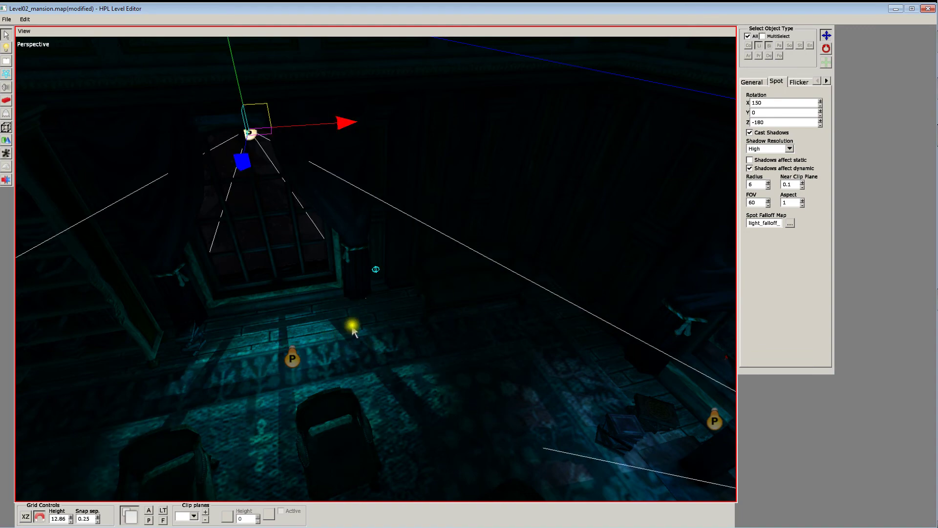
# Inspect the entity settings of the large metal cross standing in front of the window
pyautogui.scroll(-6, 444, 336)
pyautogui.keyDown('alt'); pyautogui.moveTo(444, 336); pyautogui.dragTo(521, 355); pyautogui.keyUp('alt')
pyautogui.moveTo(521, 361); pyautogui.dragTo(536, 259, button='middle')
pyautogui.moveTo(609, 317); pyautogui.dragTo(565, 327, button='middle')
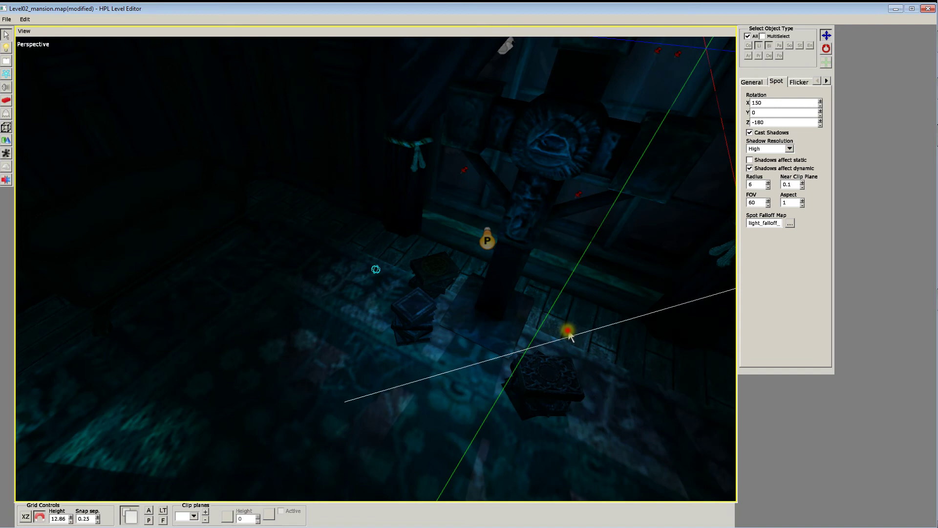
pyautogui.click(557, 153)
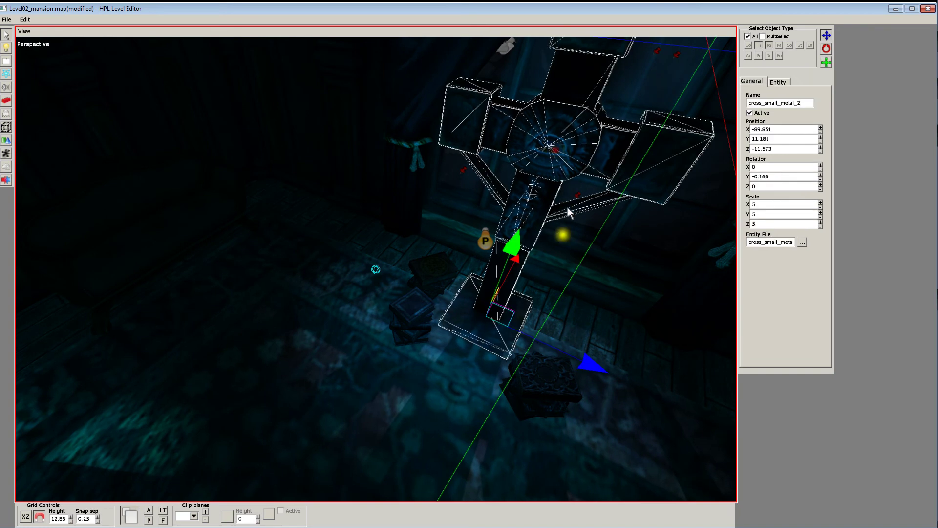
pyautogui.click(786, 81)
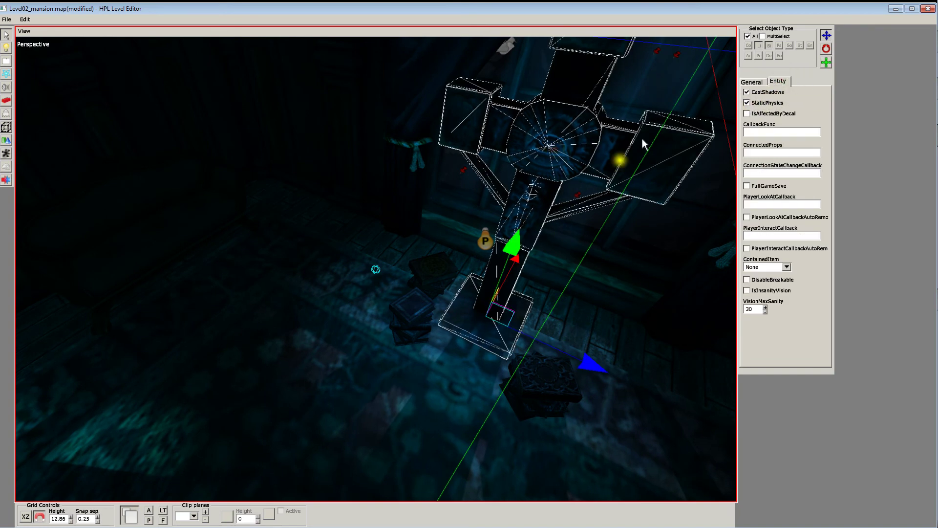
pyautogui.moveTo(936, 207)
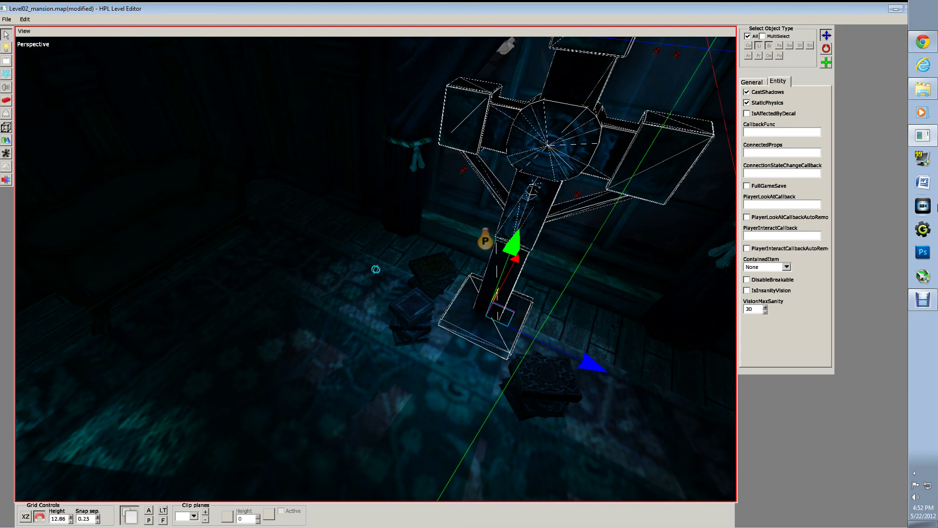
# Inspect the entity settings of the small object on the floor beside the metal cross
pyautogui.scroll(-3, 534, 310)
pyautogui.keyDown('alt'); pyautogui.moveTo(534, 310); pyautogui.dragTo(422, 305); pyautogui.keyUp('alt')
pyautogui.click(411, 311)
pyautogui.scroll(-3, 342, 183)
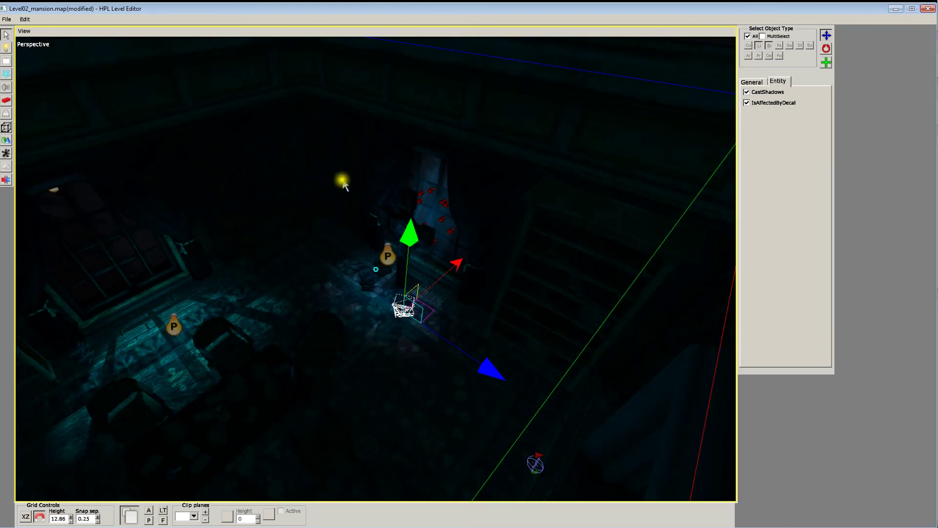
# Select the candle chandelier in the neighbouring room and inspect its entity settings
pyautogui.keyDown('alt'); pyautogui.moveTo(342, 182); pyautogui.dragTo(525, 208); pyautogui.keyUp('alt')
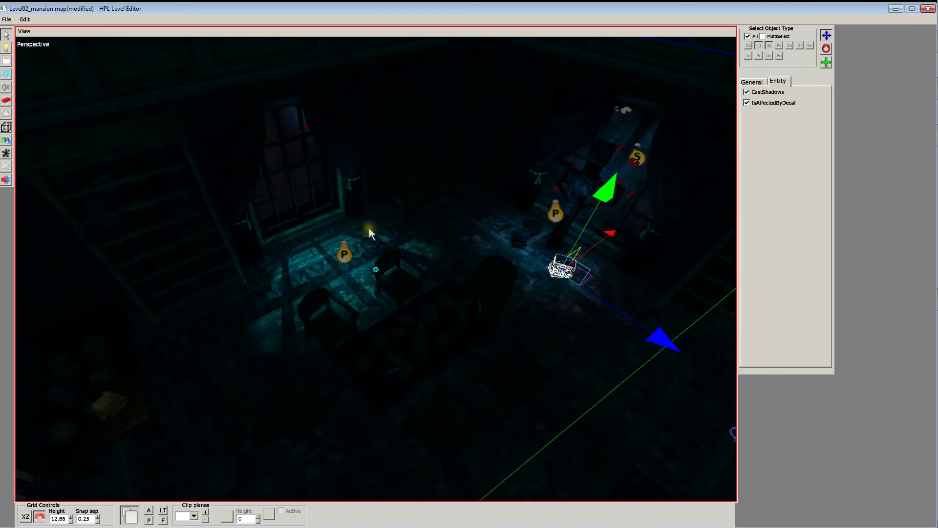
pyautogui.keyDown('alt'); pyautogui.moveTo(333, 277); pyautogui.dragTo(510, 181); pyautogui.keyUp('alt')
pyautogui.scroll(5, 501, 190)
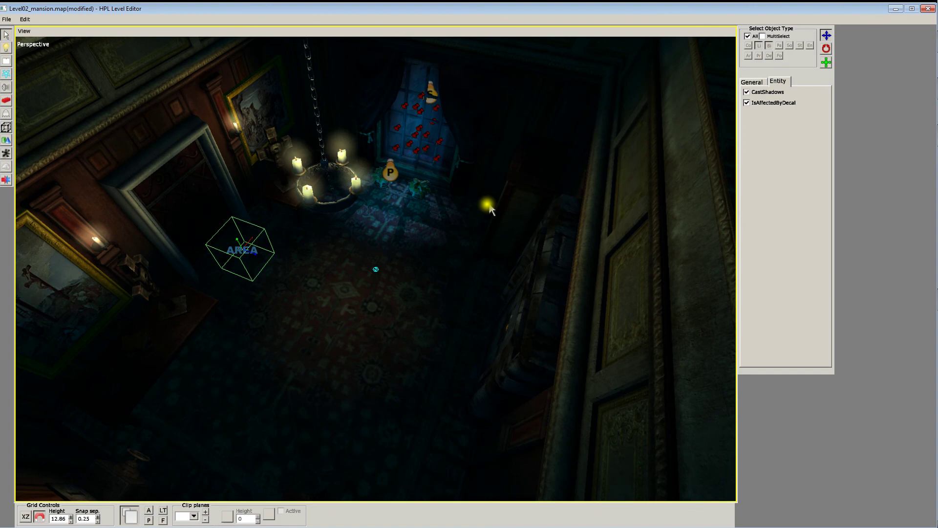
pyautogui.keyDown('alt'); pyautogui.moveTo(387, 245); pyautogui.dragTo(409, 330); pyautogui.keyUp('alt')
pyautogui.click(374, 311)
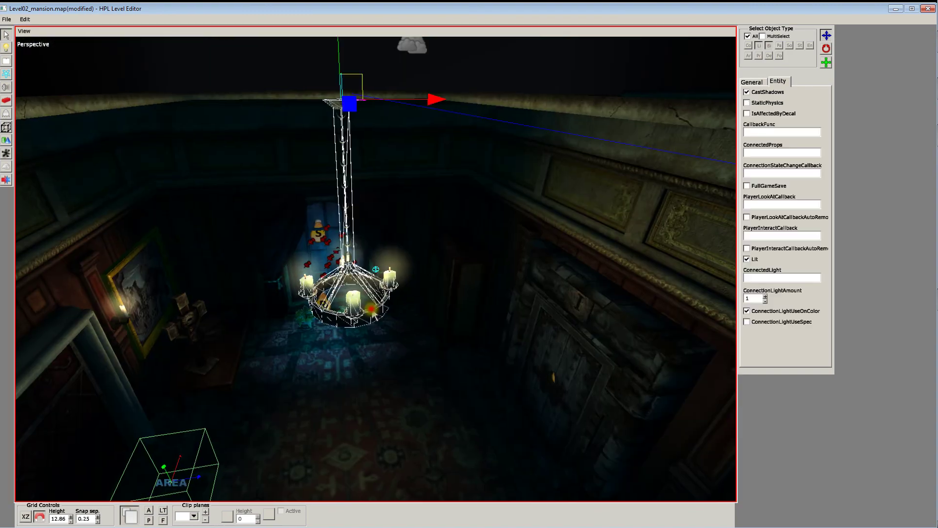
pyautogui.keyDown('alt'); pyautogui.moveTo(542, 332); pyautogui.dragTo(509, 272); pyautogui.keyUp('alt')
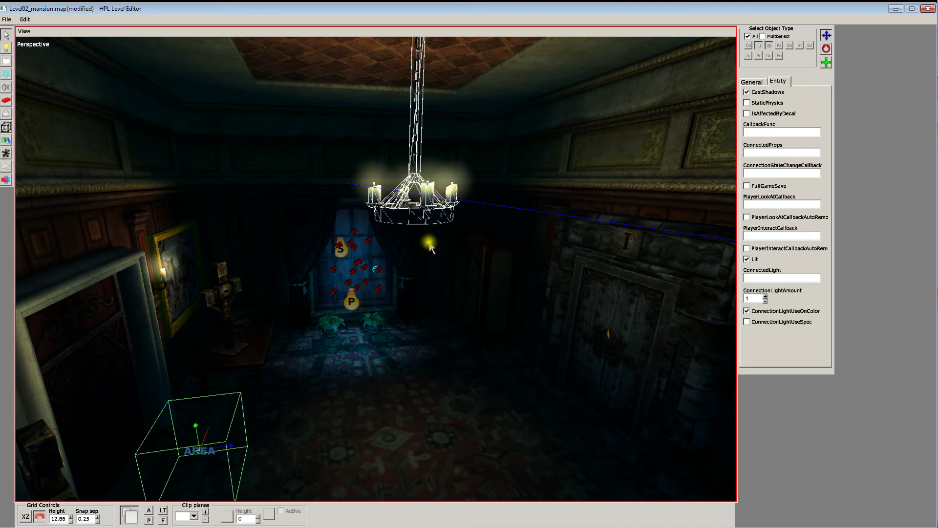
# Examine how the window lights and candles illuminate the neighbouring mansion rooms
pyautogui.keyDown('alt'); pyautogui.moveTo(517, 242); pyautogui.dragTo(254, 203, button='middle'); pyautogui.keyUp('alt')
pyautogui.keyDown('alt'); pyautogui.moveTo(256, 208); pyautogui.dragTo(335, 237); pyautogui.keyUp('alt')
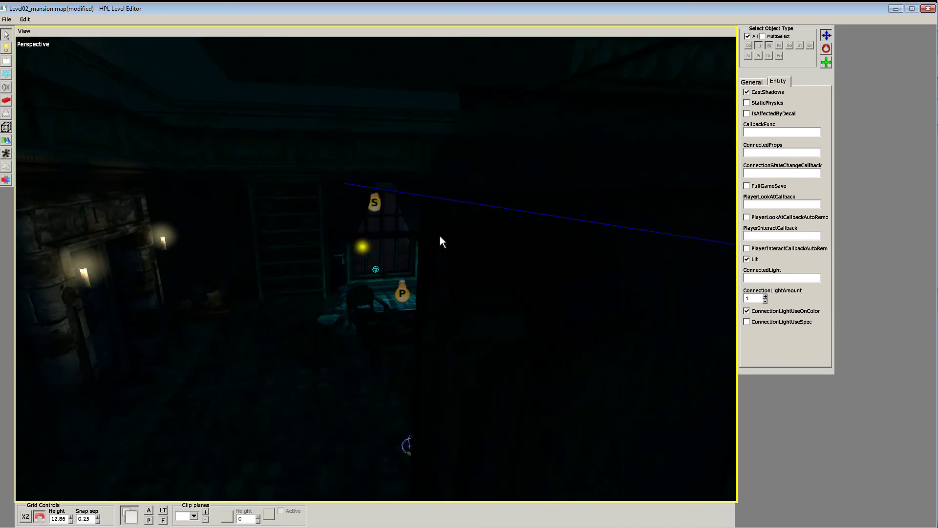
pyautogui.keyDown('alt'); pyautogui.moveTo(440, 240); pyautogui.dragTo(484, 342); pyautogui.keyUp('alt')
pyautogui.keyDown('alt'); pyautogui.moveTo(482, 336); pyautogui.dragTo(511, 279, button='right'); pyautogui.keyUp('alt')
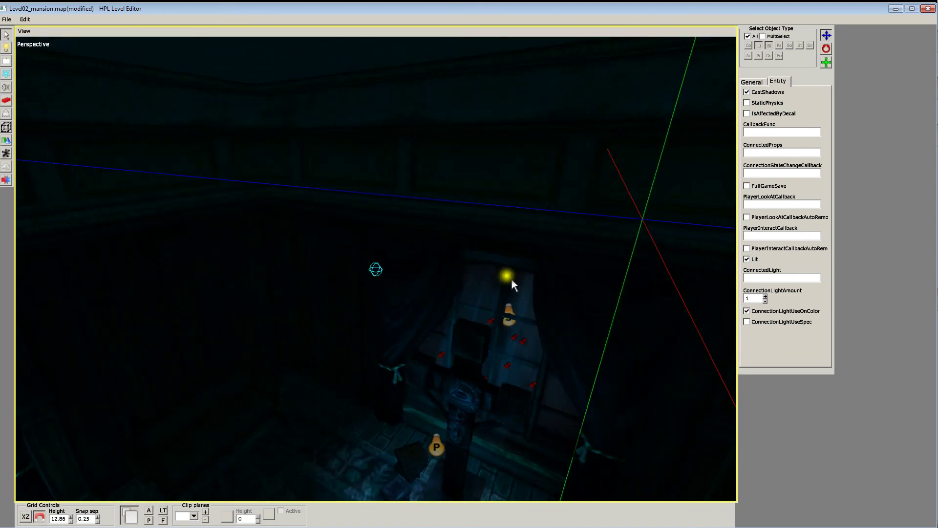
pyautogui.moveTo(508, 260)
pyautogui.keyDown('alt'); pyautogui.mouseDown()
pyautogui.moveTo(423, 192)
pyautogui.moveTo(455, 233)
pyautogui.moveTo(356, 359)
pyautogui.mouseUp(); pyautogui.keyUp('alt')
pyautogui.moveTo(560, 283)
pyautogui.keyDown('alt'); pyautogui.mouseDown()
pyautogui.moveTo(502, 298)
pyautogui.moveTo(354, 389)
pyautogui.moveTo(463, 247)
pyautogui.moveTo(443, 271)
pyautogui.moveTo(165, 311)
pyautogui.moveTo(525, 347)
pyautogui.moveTo(401, 291)
pyautogui.moveTo(314, 330)
pyautogui.moveTo(450, 291)
pyautogui.moveTo(499, 241)
pyautogui.moveTo(452, 287)
pyautogui.mouseUp(); pyautogui.keyUp('alt')
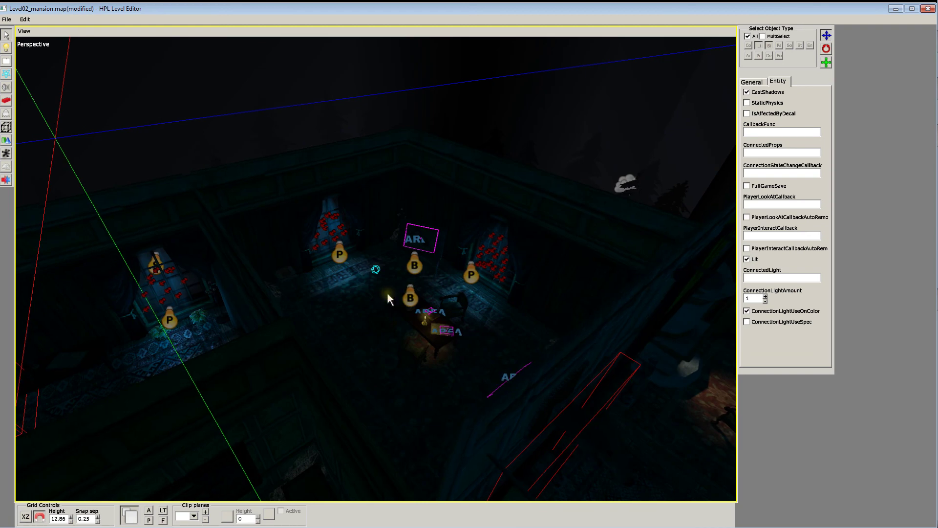
pyautogui.moveTo(387, 293)
pyautogui.keyDown('alt'); pyautogui.mouseDown(button='right')
pyautogui.moveTo(515, 300)
pyautogui.moveTo(563, 247)
pyautogui.mouseUp(button='right'); pyautogui.keyUp('alt')
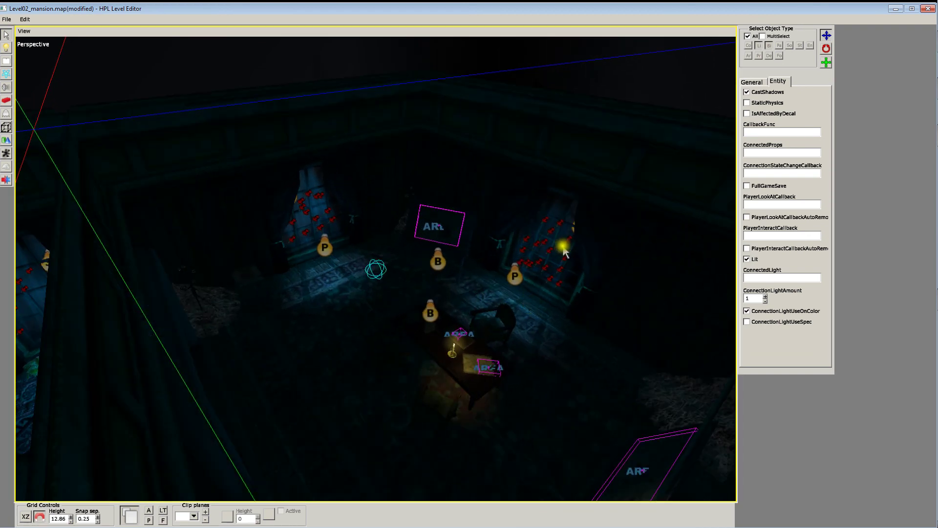
# Try deleting the box light near the ceiling to compare the room without it, and undo the deletion
pyautogui.moveTo(564, 251)
pyautogui.keyDown('alt'); pyautogui.mouseDown()
pyautogui.moveTo(444, 246)
pyautogui.moveTo(383, 266)
pyautogui.moveTo(386, 337)
pyautogui.moveTo(375, 282)
pyautogui.moveTo(386, 273)
pyautogui.moveTo(366, 266)
pyautogui.moveTo(401, 263)
pyautogui.moveTo(583, 175)
pyautogui.moveTo(438, 317)
pyautogui.moveTo(662, 318)
pyautogui.moveTo(597, 338)
pyautogui.moveTo(566, 255)
pyautogui.mouseUp(); pyautogui.keyUp('alt')
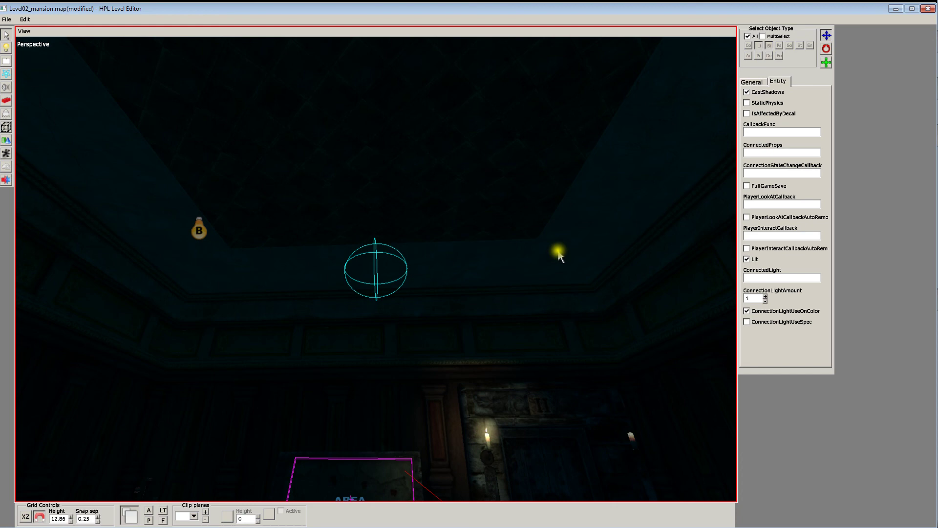
pyautogui.keyDown('alt'); pyautogui.moveTo(558, 251); pyautogui.dragTo(506, 278); pyautogui.keyUp('alt')
pyautogui.click(513, 256)
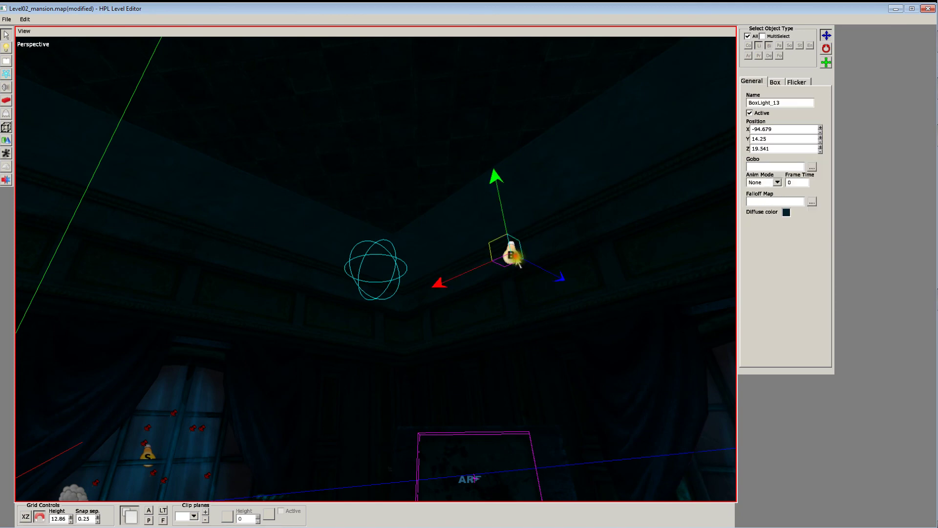
pyautogui.keyDown('alt'); pyautogui.moveTo(439, 360); pyautogui.dragTo(500, 296); pyautogui.keyUp('alt')
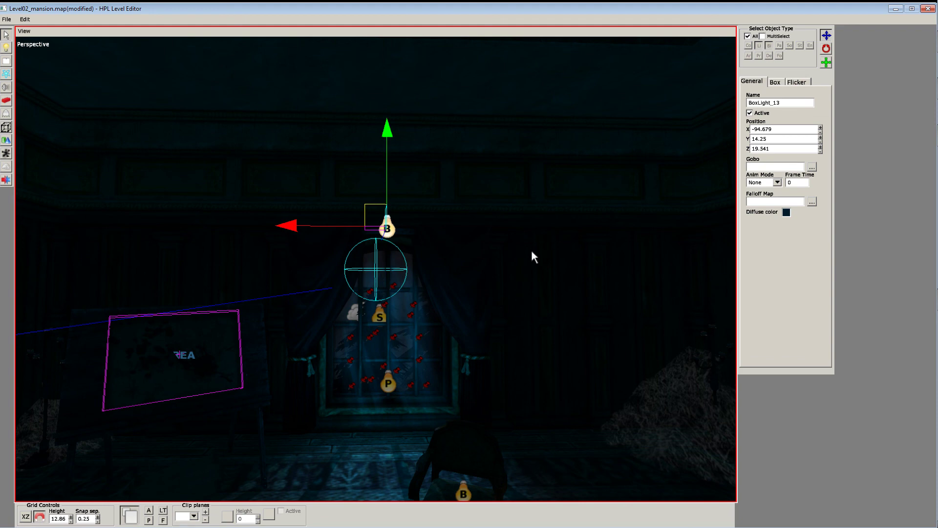
pyautogui.press('Delete')
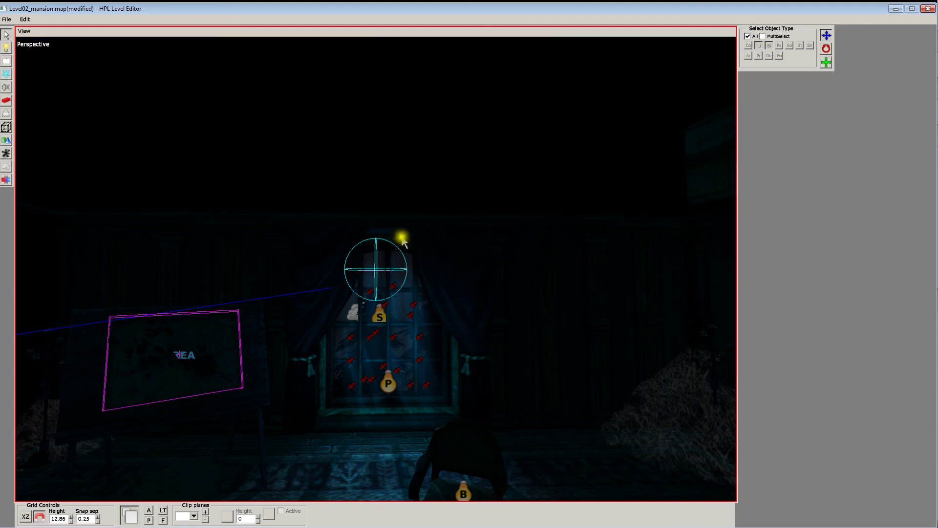
pyautogui.keyDown('alt'); pyautogui.moveTo(511, 356); pyautogui.dragTo(466, 345); pyautogui.keyUp('alt')
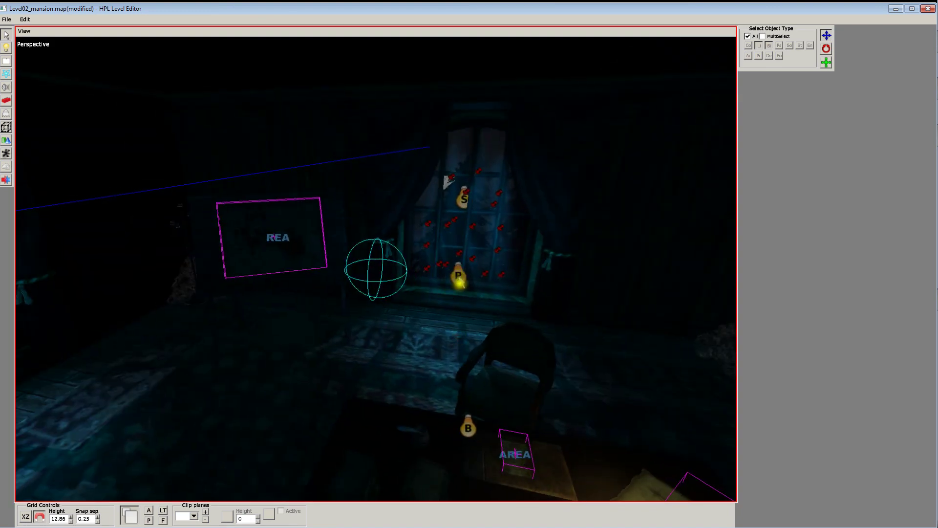
pyautogui.keyDown('alt'); pyautogui.moveTo(458, 281); pyautogui.dragTo(413, 337); pyautogui.keyUp('alt')
pyautogui.hotkey('ctrl', 'z')
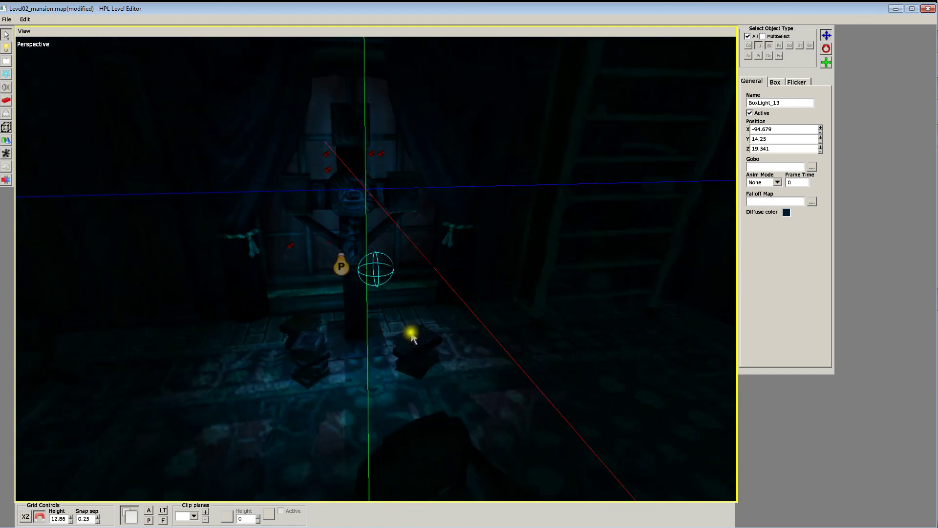
pyautogui.keyDown('alt'); pyautogui.moveTo(328, 142); pyautogui.dragTo(329, 143); pyautogui.keyUp('alt')
pyautogui.moveTo(936, 213)
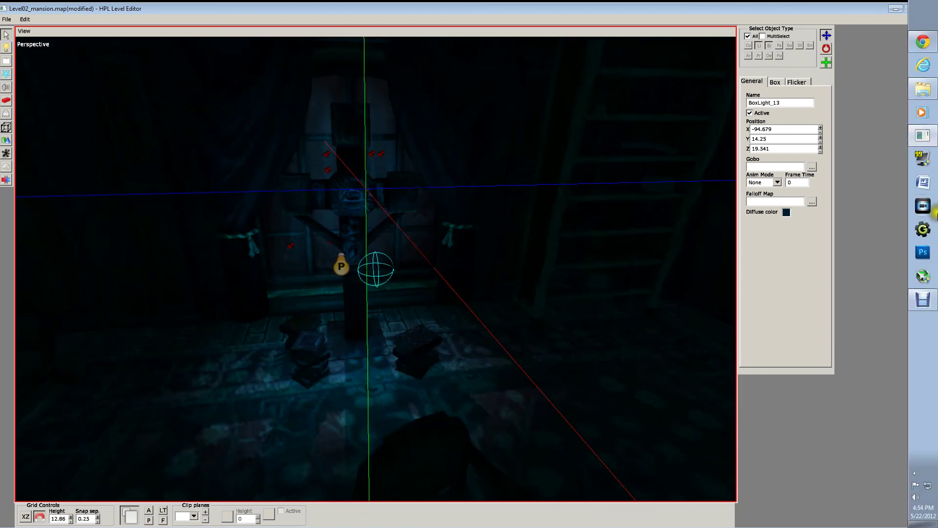
pyautogui.keyDown('alt'); pyautogui.moveTo(615, 336); pyautogui.dragTo(505, 282); pyautogui.keyUp('alt')
pyautogui.keyDown('alt'); pyautogui.moveTo(222, 321); pyautogui.dragTo(345, 258); pyautogui.keyUp('alt')
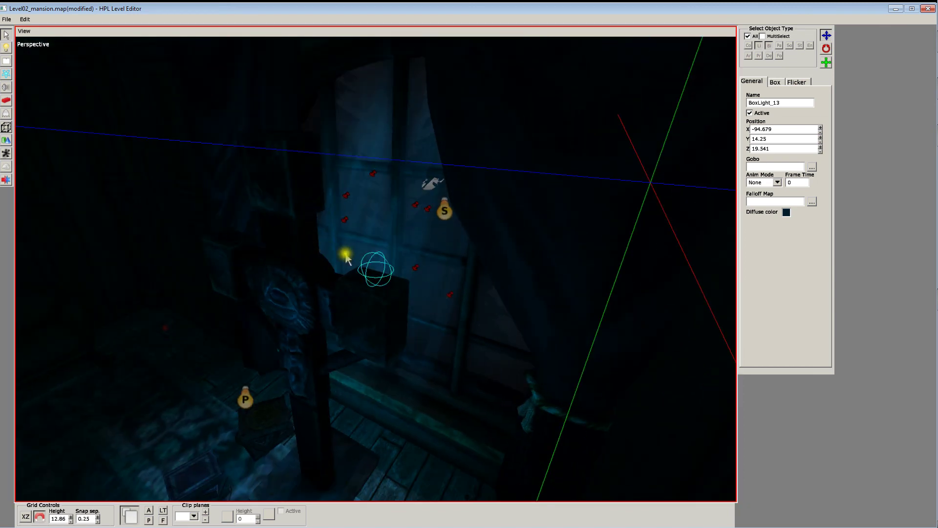
pyautogui.keyDown('alt'); pyautogui.moveTo(585, 224); pyautogui.dragTo(313, 311); pyautogui.keyUp('alt')
pyautogui.moveTo(935, 206)
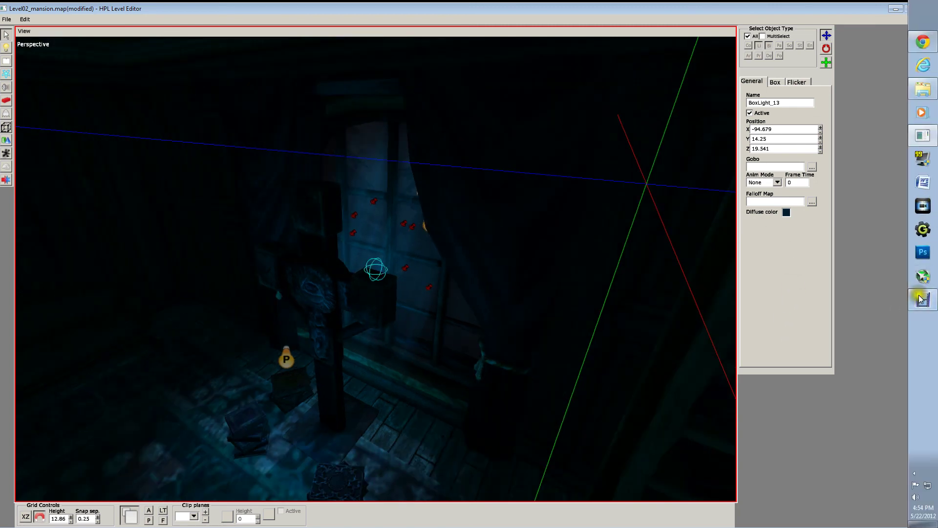